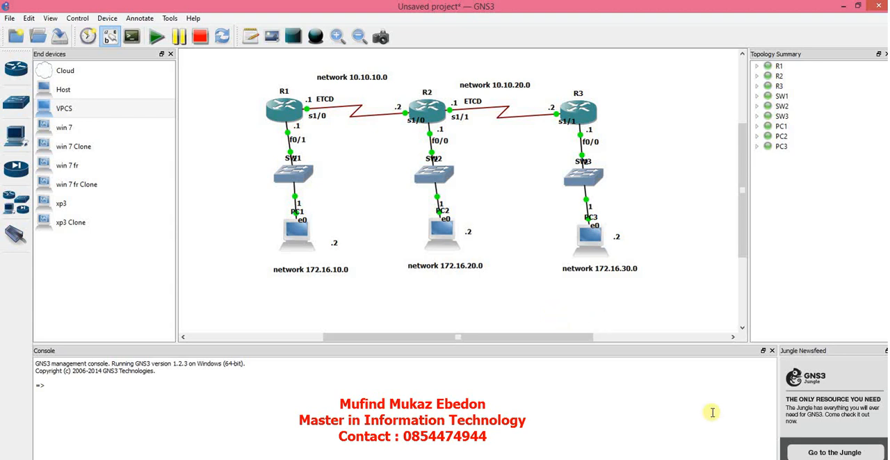
Switch to the terminal emulator, show R1's console session, and move its window slightly higher over the topology.
click(728, 458)
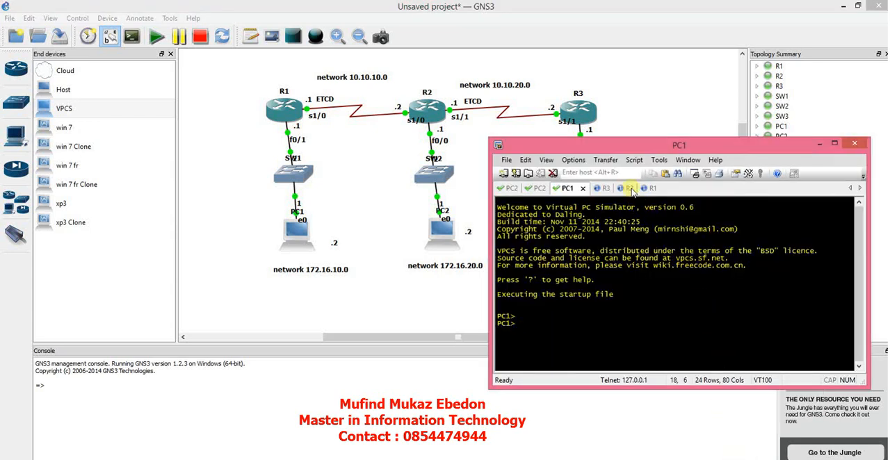
click(650, 189)
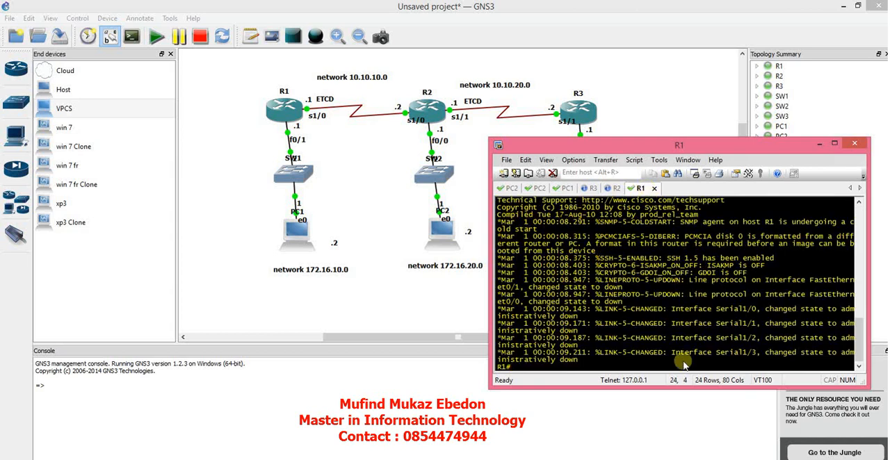
click(716, 459)
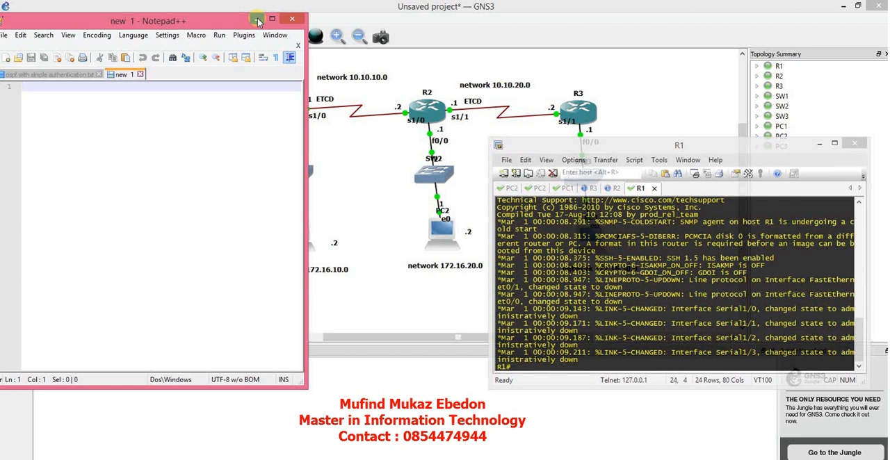
click(256, 20)
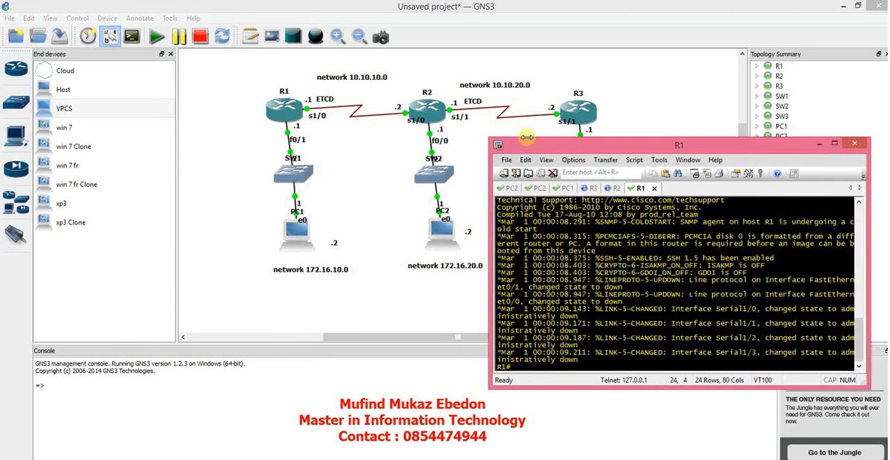
drag(522, 146, 536, 120)
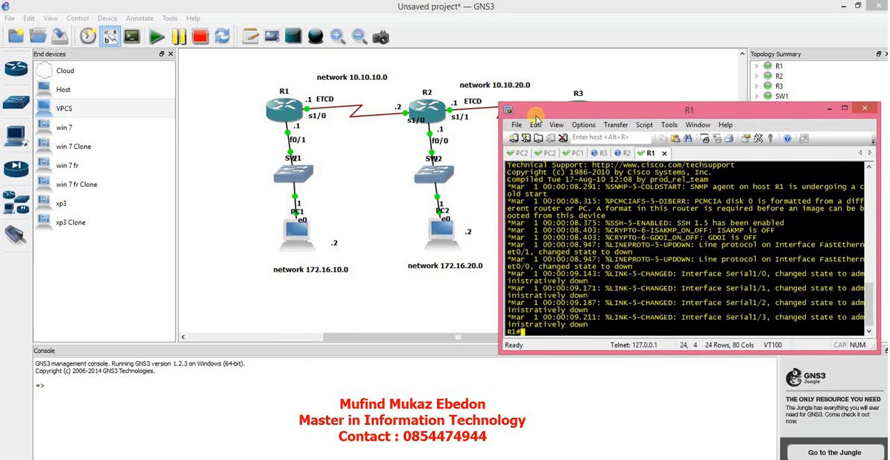
Enter global configuration mode on R1 and set its hostname to lubumbashi.
text(config t)
key(Return)
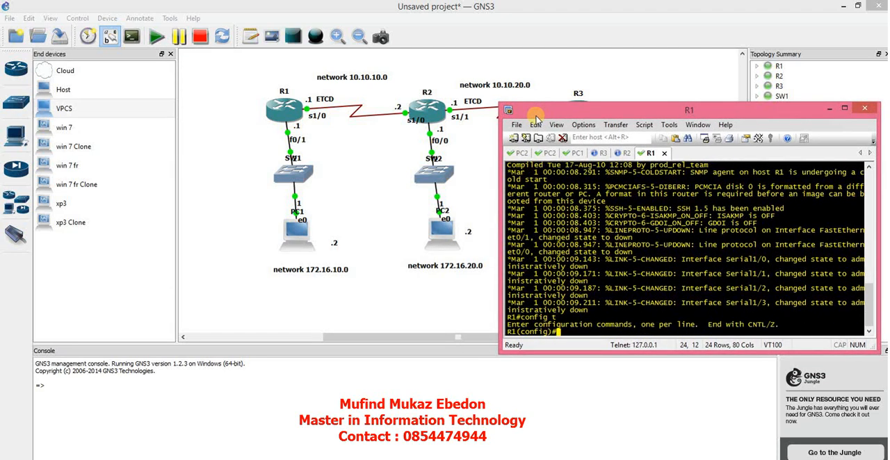
text(hostname lubumbashi)
key(Return)
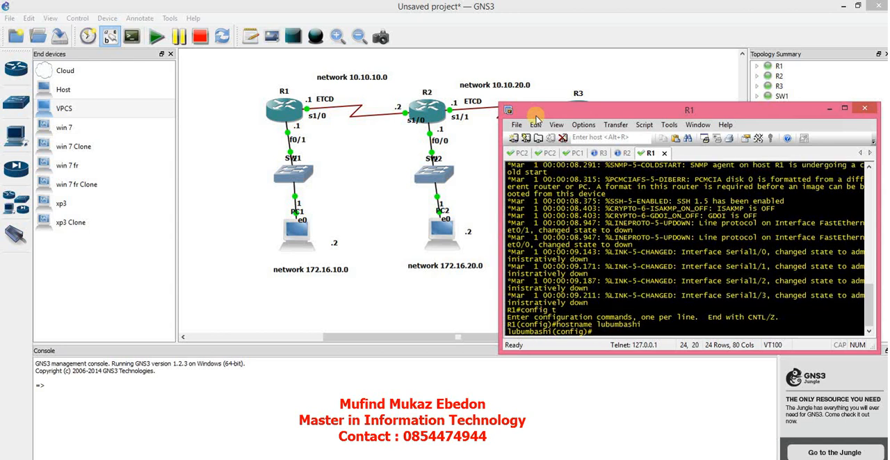
Assign IP address 172.16.10.1 with mask 255.255.255.0 to R1's interface fa0/1.
text(int fa0/1)
key(Return)
text(ip a)
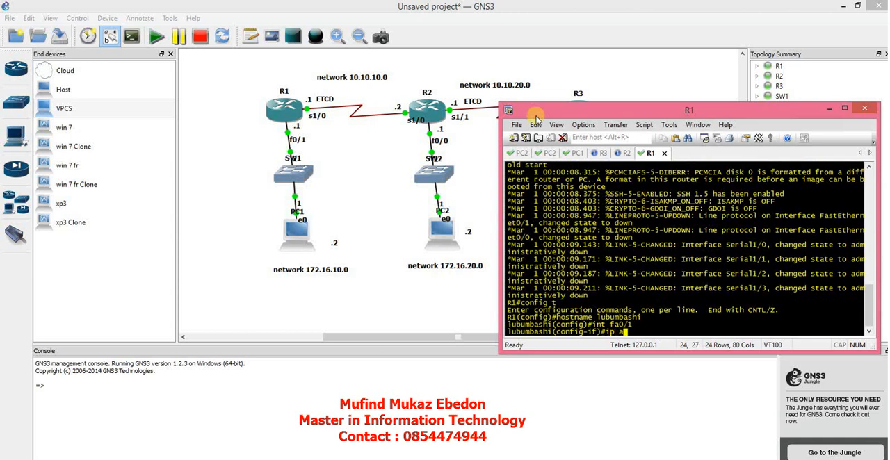
text(dd 172.16.10.1 255.255.255.0)
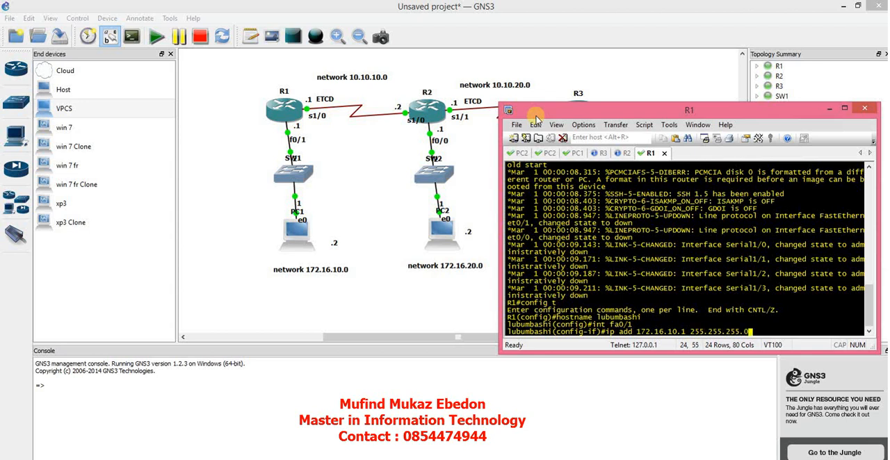
key(Return)
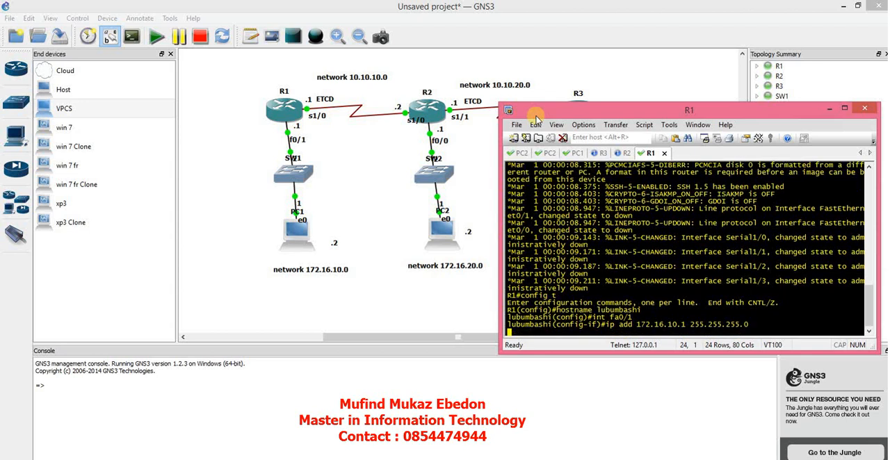
Enable interface fa0/1 with no shut and return to global configuration mode.
text(no shut)
key(Return)
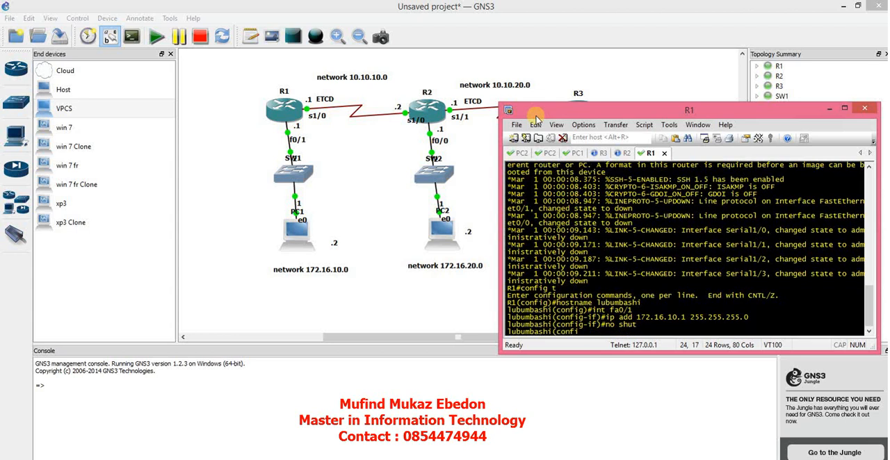
text(exit)
key(Return)
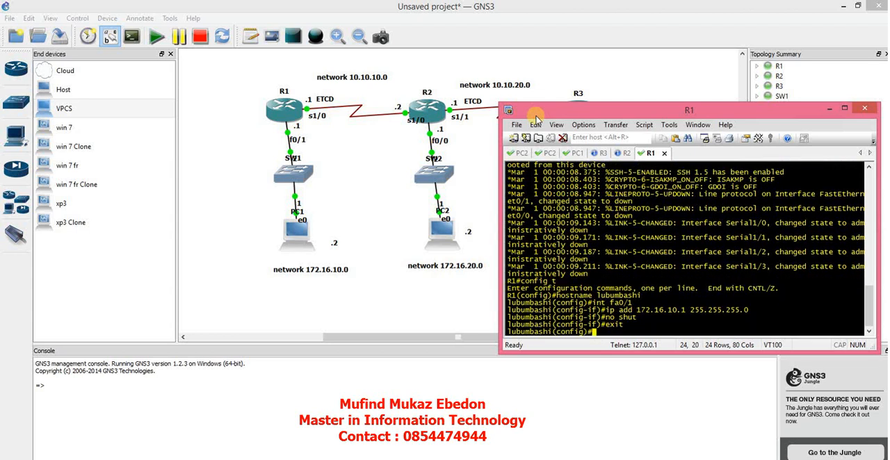
Enter configuration of R1's interface serial 1/0 and set its clock rate to 64000.
text(int seri)
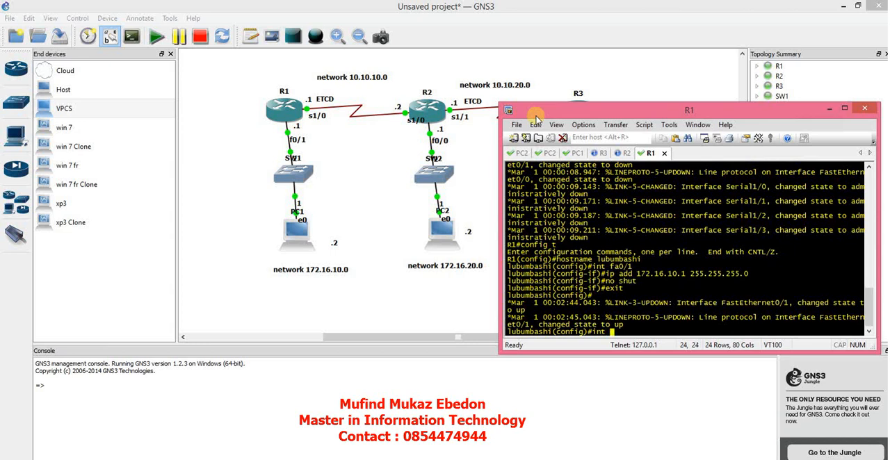
key(Tab)
text(1/0)
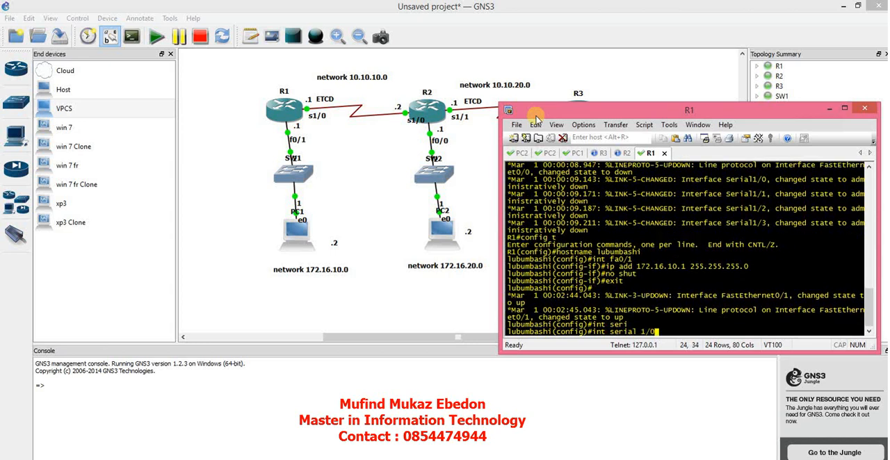
key(Return)
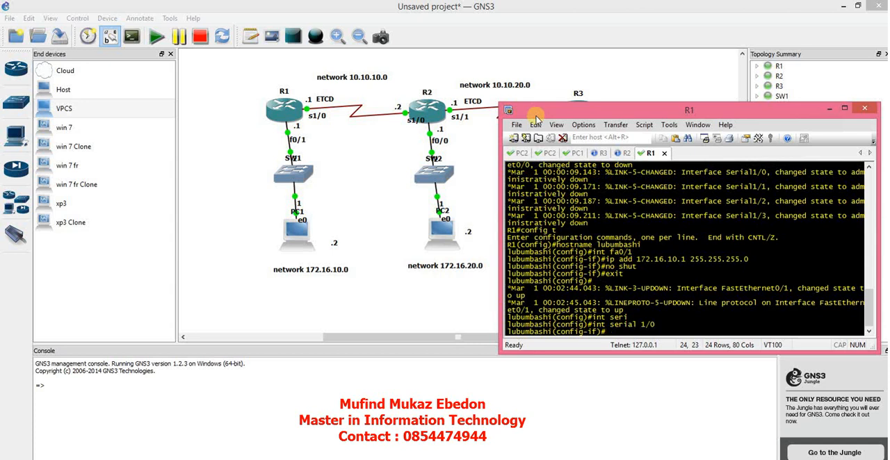
text(clor)
key(Tab)
key(BackSpace)
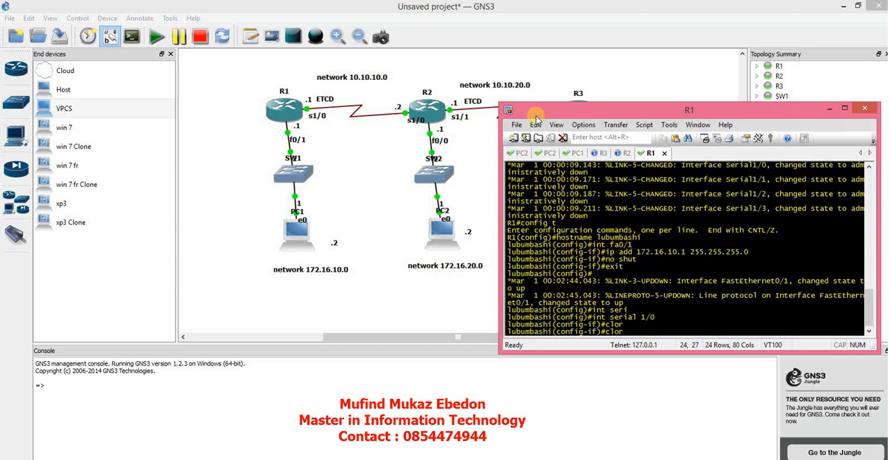
text(c)
key(Tab)
text(rate )
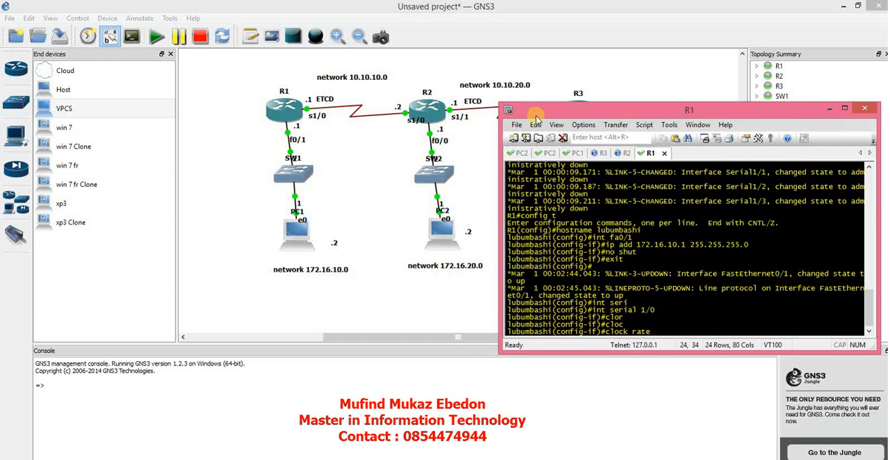
text(64000)
key(Return)
Assign IP address 10.10.10.1 with mask 255.255.255.0 to interface serial 1/0.
text(ip a)
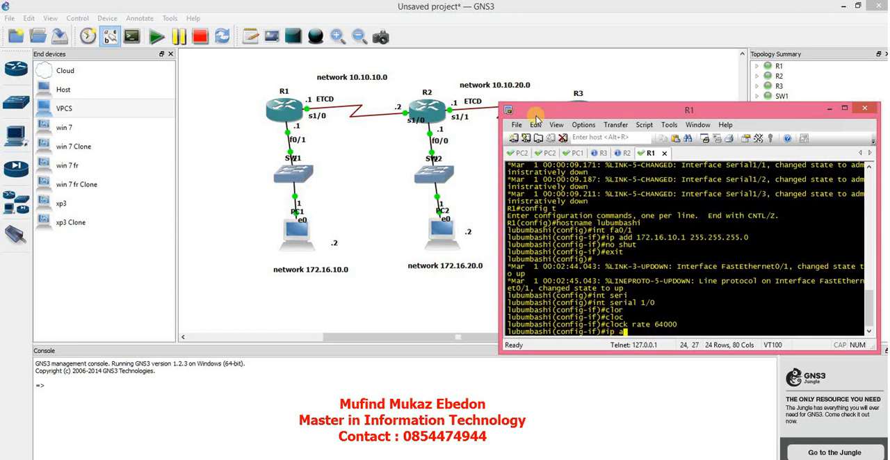
text(dd 10.10.10.1 255.255.255.0)
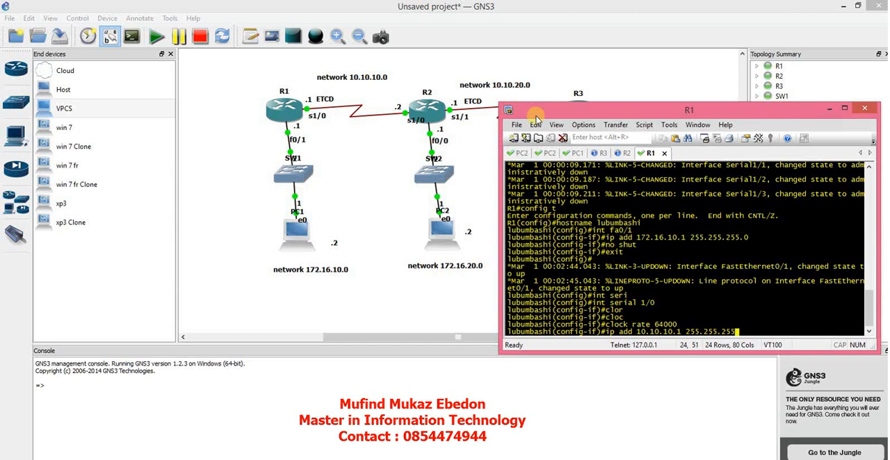
key(Return)
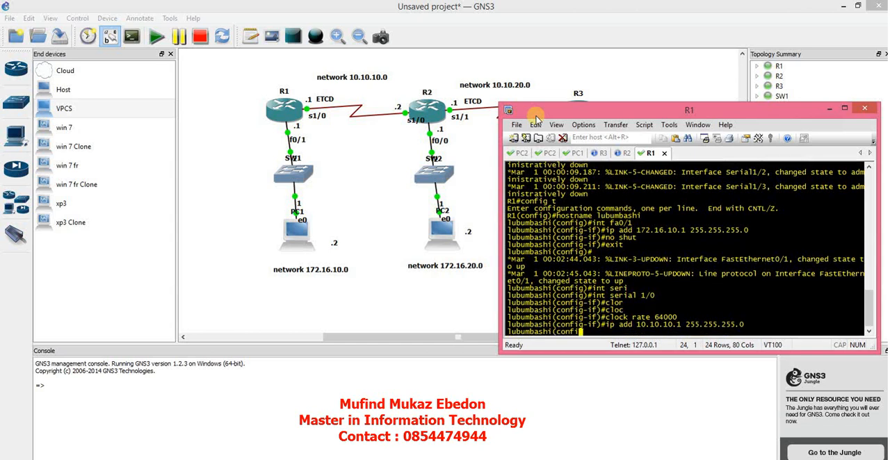
Enable interface serial 1/0 with no shut and return to global configuration mode.
text(no shut)
key(Return)
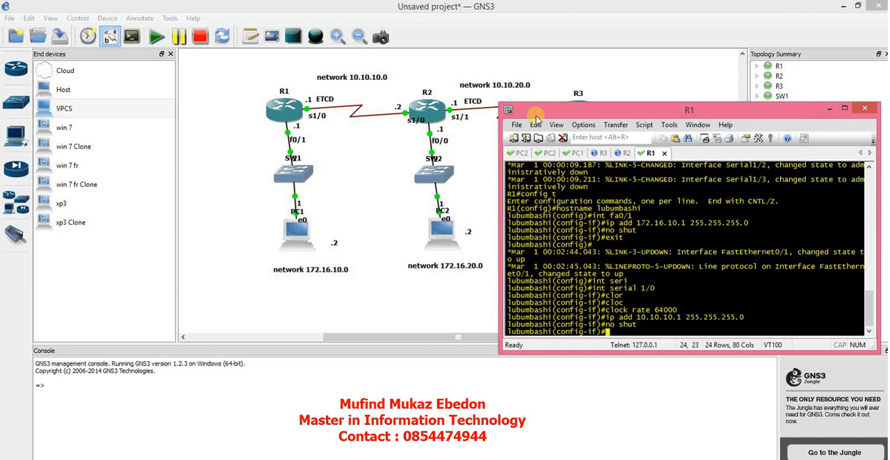
text(exit)
key(Return)
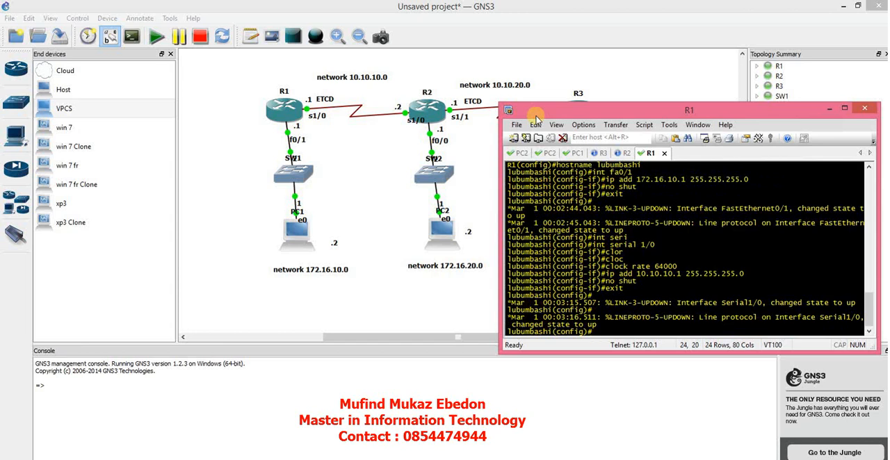
Start OSPF routing process 1 on R1.
text(router)
key(Tab)
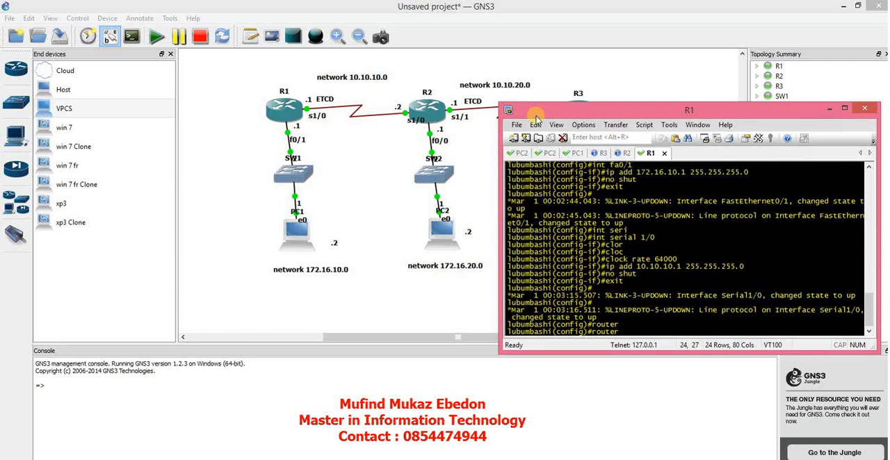
text(ospf 1)
key(Return)
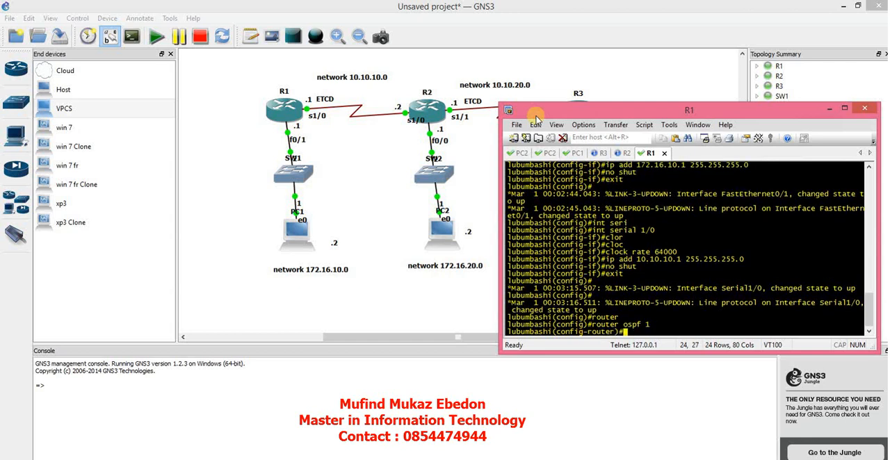
Advertise network 172.16.10.0 with wildcard mask 0.0.0.255 in OSPF area 0.
text(network 172.16.1)
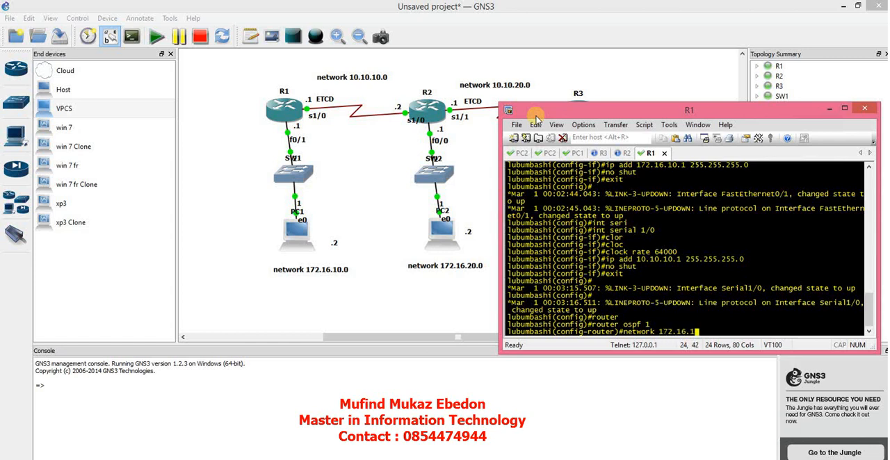
text(0.0 0.0.0.255 area 0)
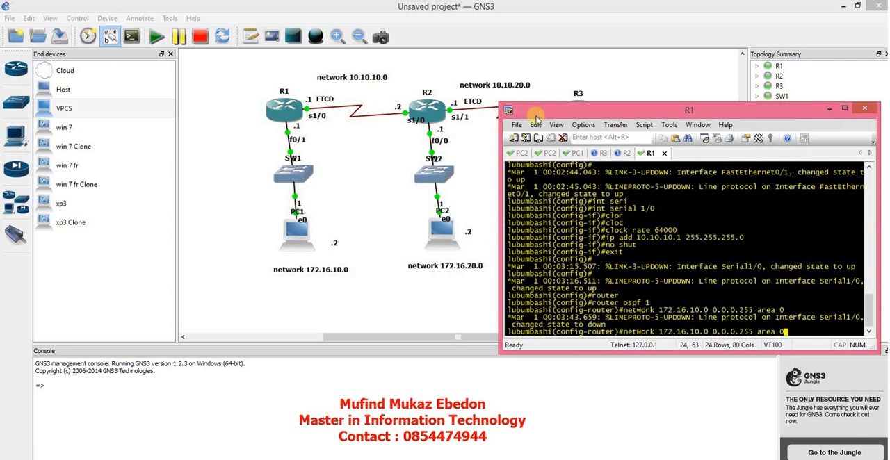
key(Return)
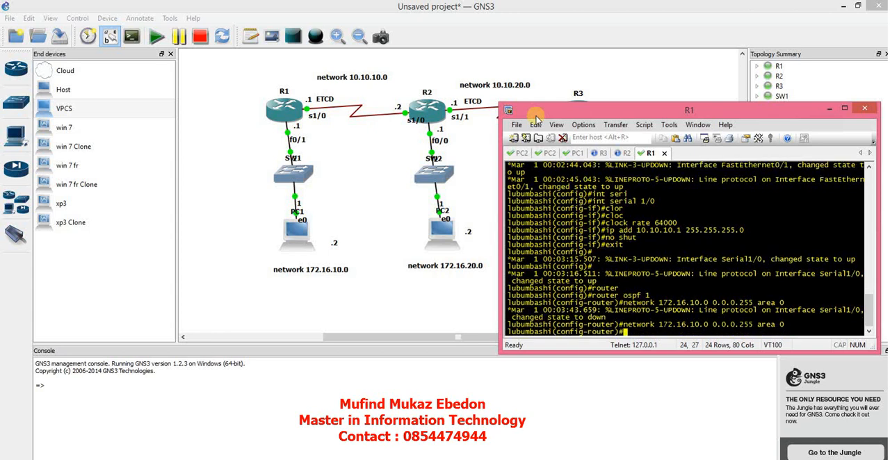
Advertise network 10.10.10.0 with wildcard mask 0.0.0.255 in OSPF area 0 and exit router configuration.
key(Up)
text(net)
key(Tab)
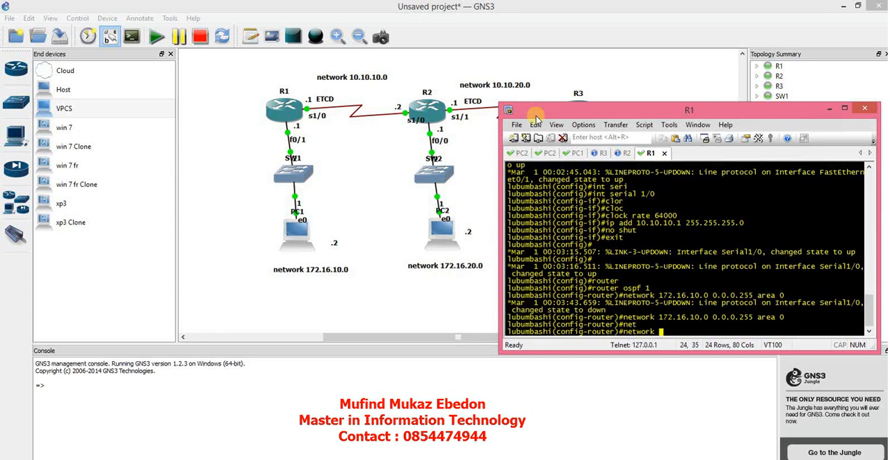
text(10.10.10.0 0.0.0.25)
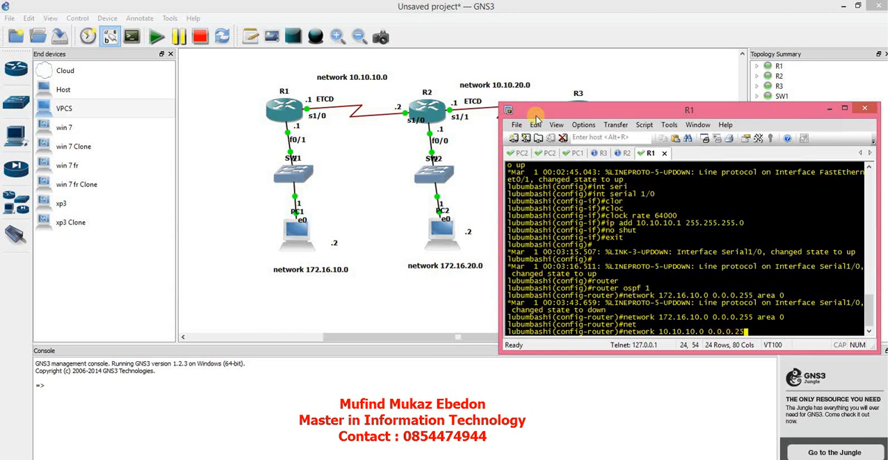
text(5 area 0)
key(Return)
text(exit)
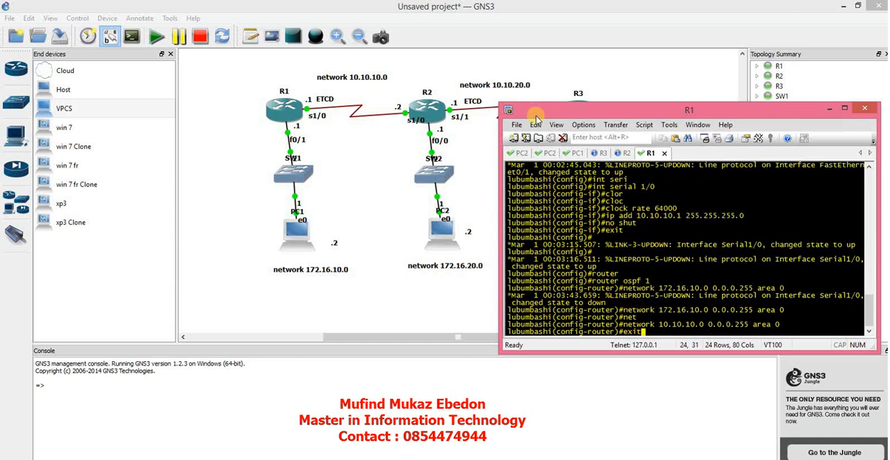
key(Return)
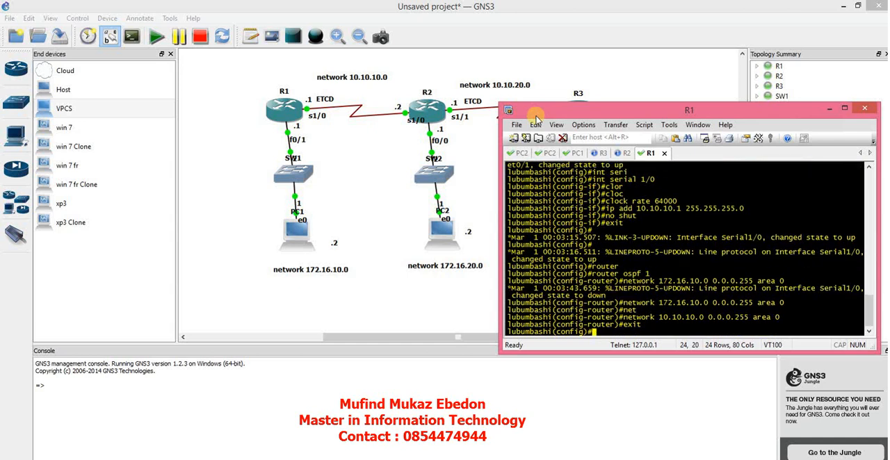
Switch to Notepad++ and write the lines "CONFIT T" and "HOSTNAME LUBUMBASHI" in the empty document.
click(565, 459)
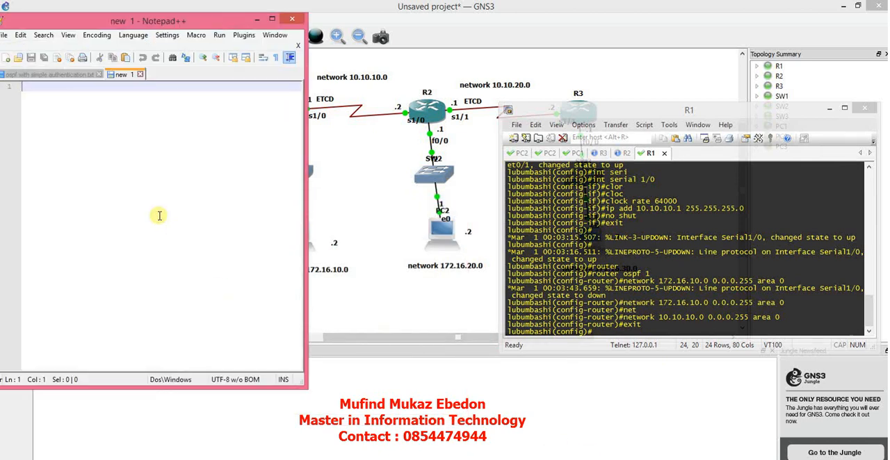
text(c)
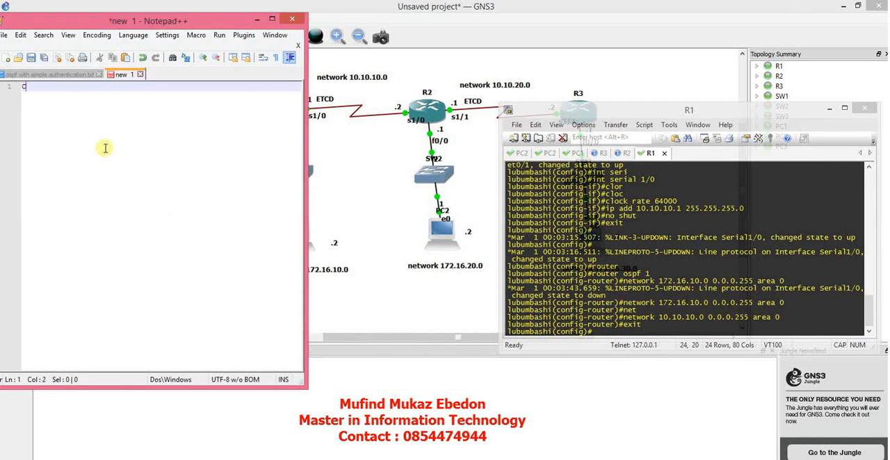
text(ONFIT T)
key(Return)
text(HOSTNAME)
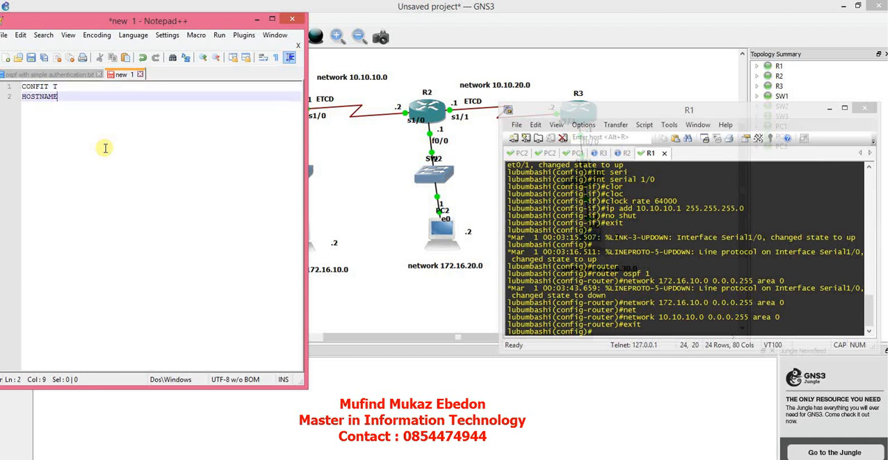
text( LUBUMBASHI)
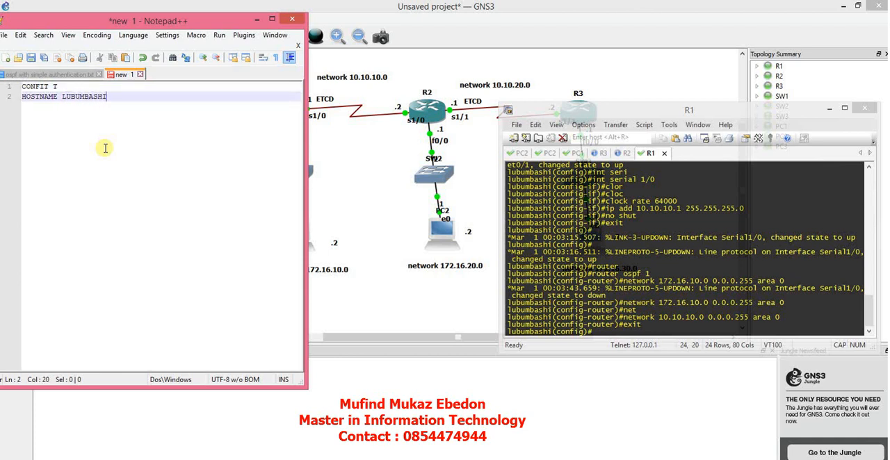
Add the line "INT FA0/1" below the hostname line and move the text editor window fully into view.
key(Return)
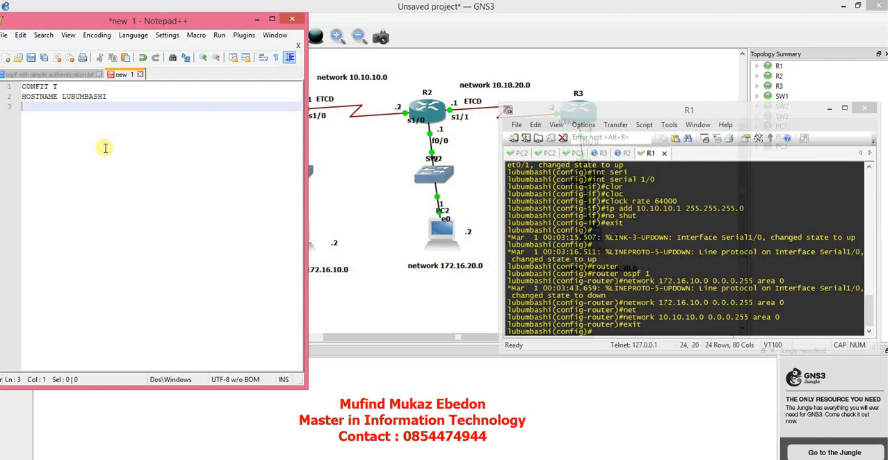
text(INT FA0/)
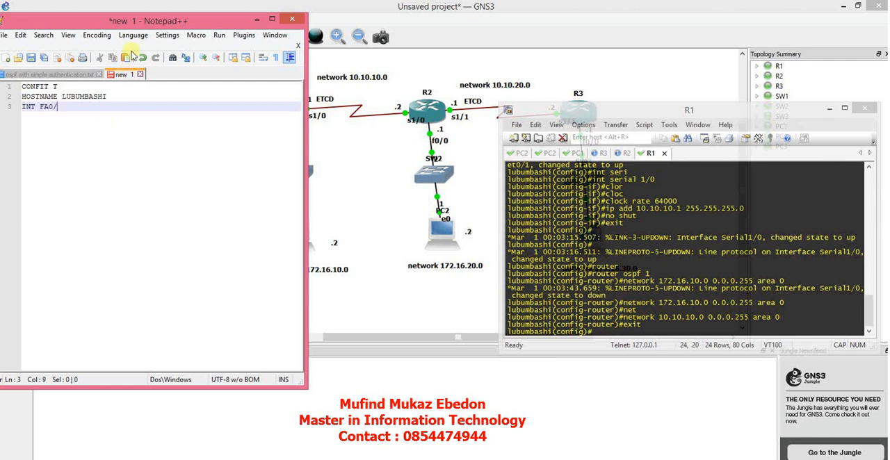
drag(129, 26, 168, 38)
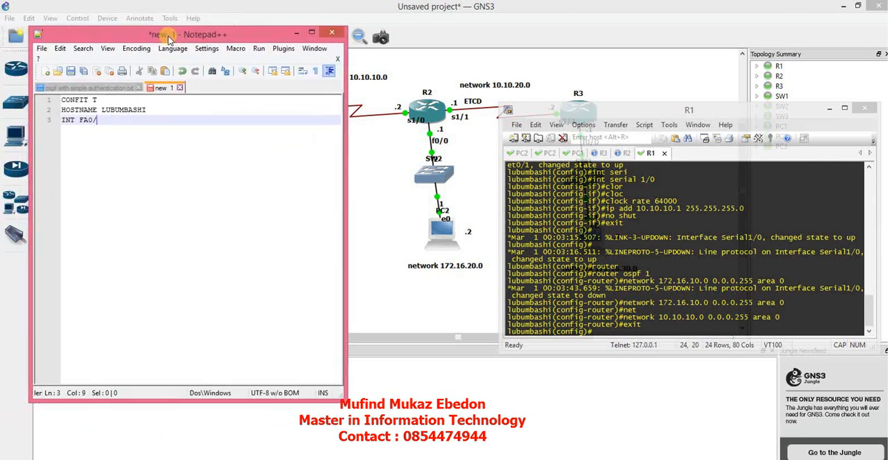
text(1)
key(Return)
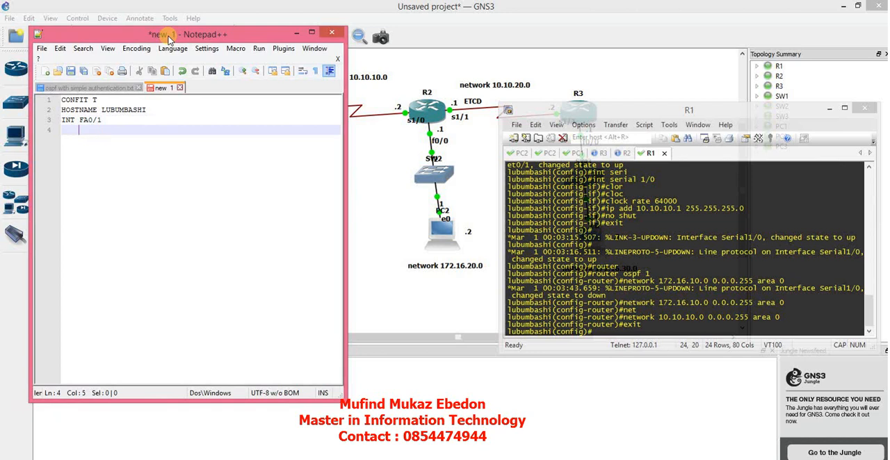
Write the indented line "IP ADD 172.16.10.1 255.255.255.0" under INT FA0/1.
text(IP ADD 172.16.)
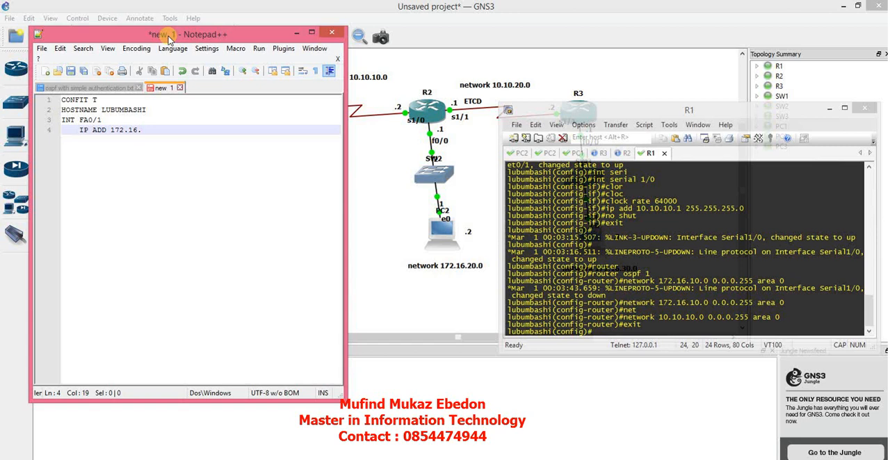
text(10.1)
key(BackSpace)
text(1 )
text(255.255.255.)
text(0)
key(Return)
Complete the FA0/1 block with the indented lines "NO SHUT" and "EXIT".
text(NO SHUT)
key(Return)
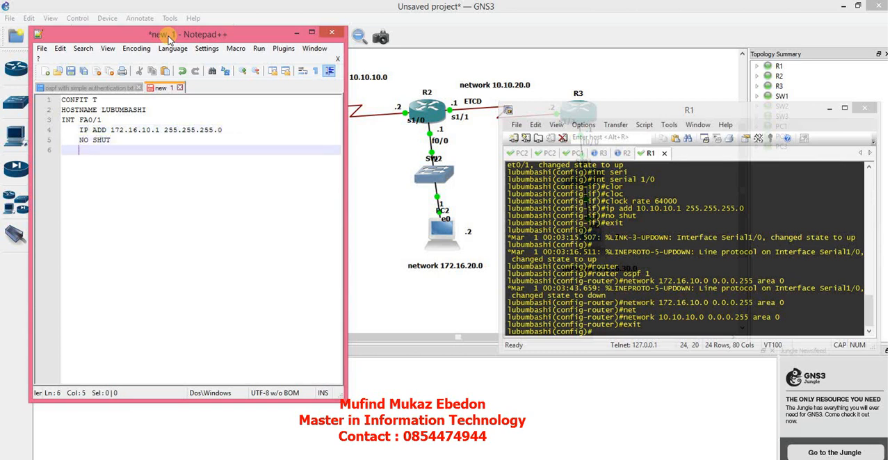
text(EXIT)
key(Return)
Start a new block with the line "INT SERIAL 1/0" and the indented line "CLOCK RATE 64000".
text(INT SERIAL)
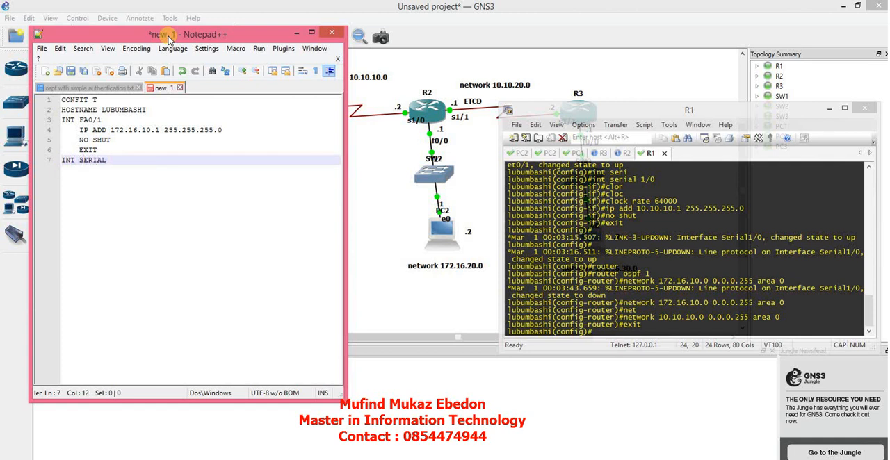
text( 1/0)
key(Return)
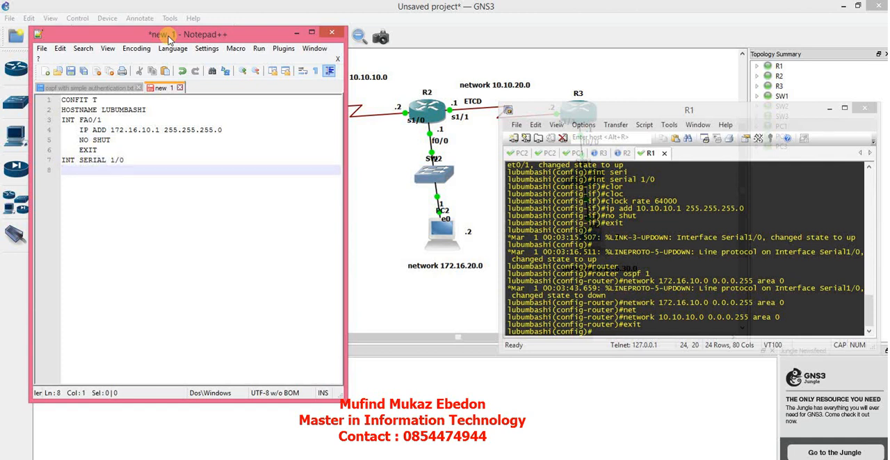
text(CLOC)
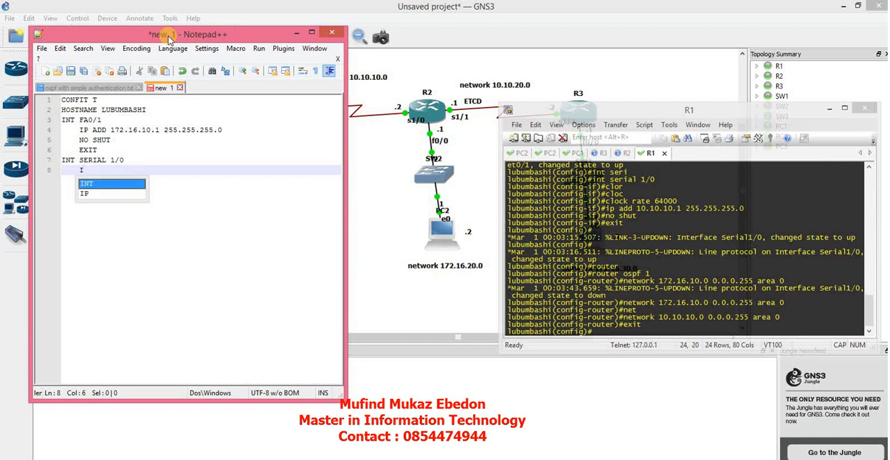
text(K RATE)
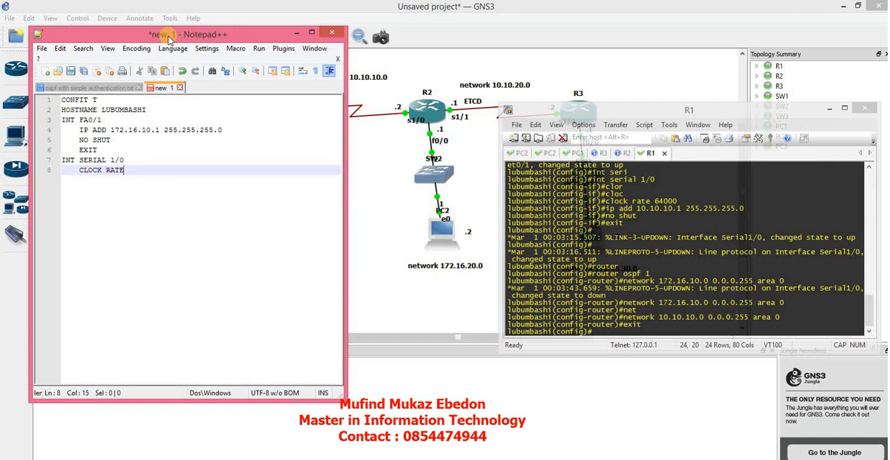
text( 64000)
key(Return)
Write the indented line "IP ADD 10.10.10.1 255.255.255.0" under the serial interface's clock rate.
text(IP)
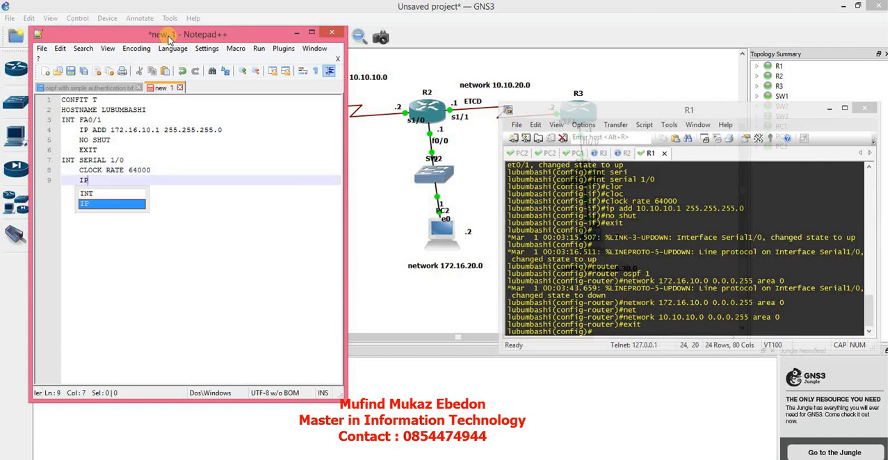
text( ADD 10.10.)
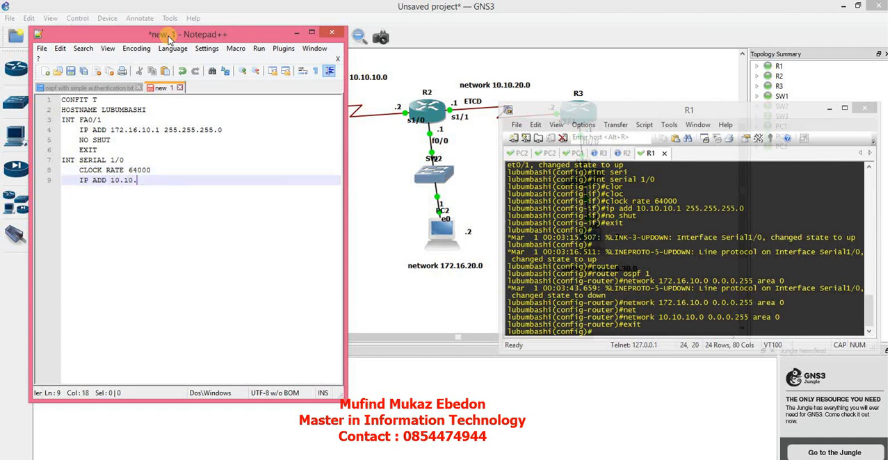
text(10.1)
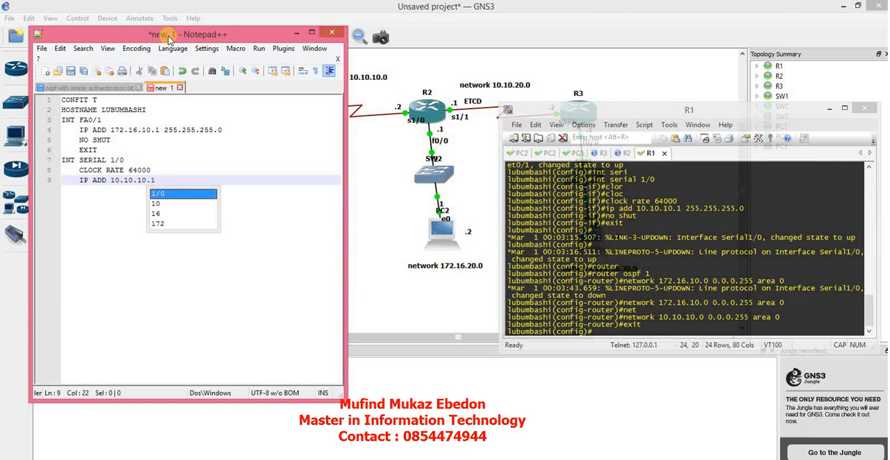
text( 255.)
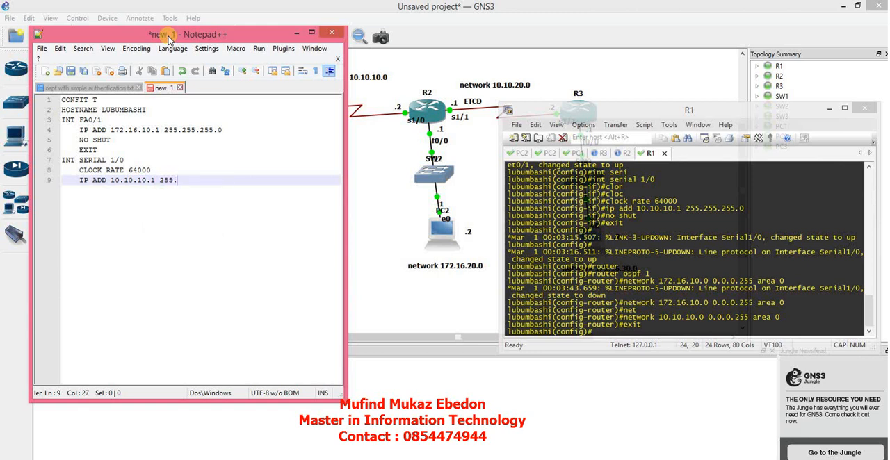
text(255.255.0)
key(Return)
Complete the SERIAL 1/0 block with the indented lines "NO SHUT" and "EXIT".
text(NO SHUT)
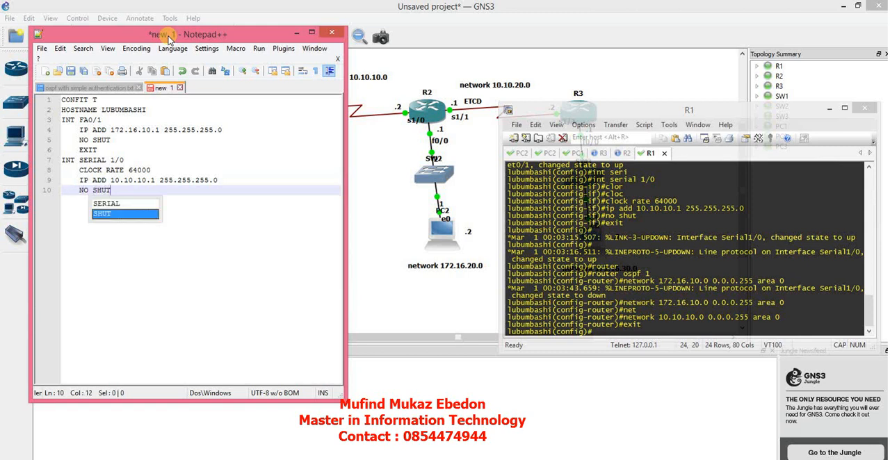
key(Return)
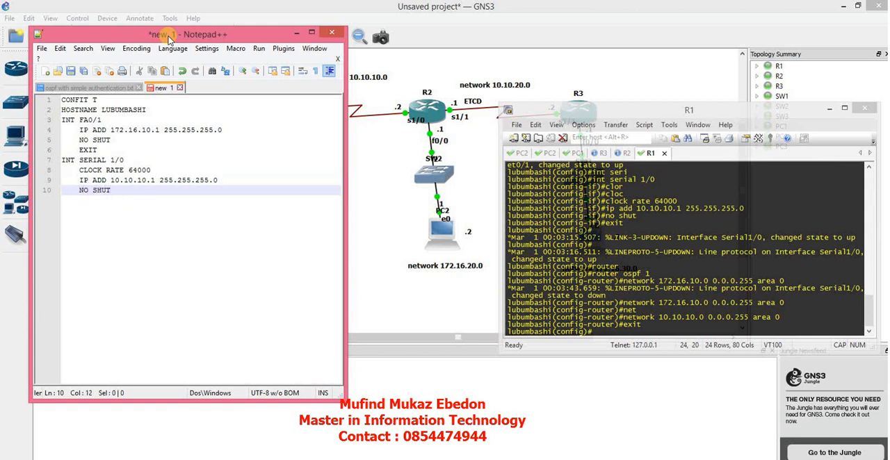
key(Return)
text(EXIT)
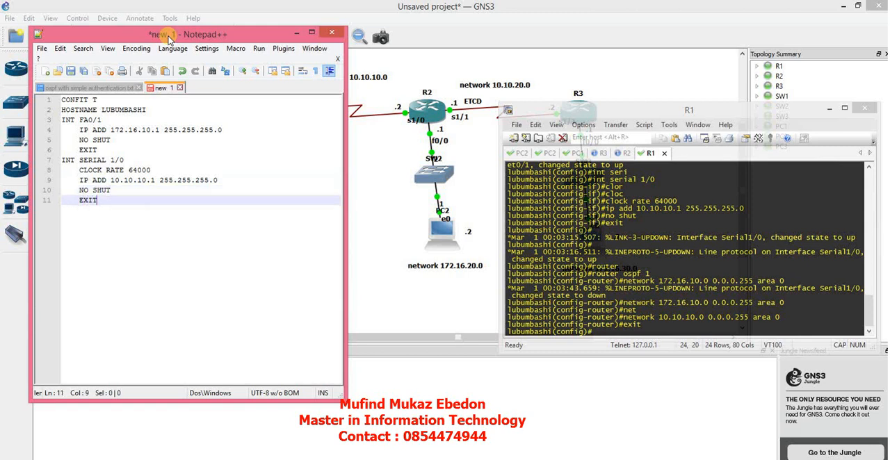
key(Return)
Add the unindented line "ROUTER OSPF 1" and begin an indented line beneath it.
text(ROU)
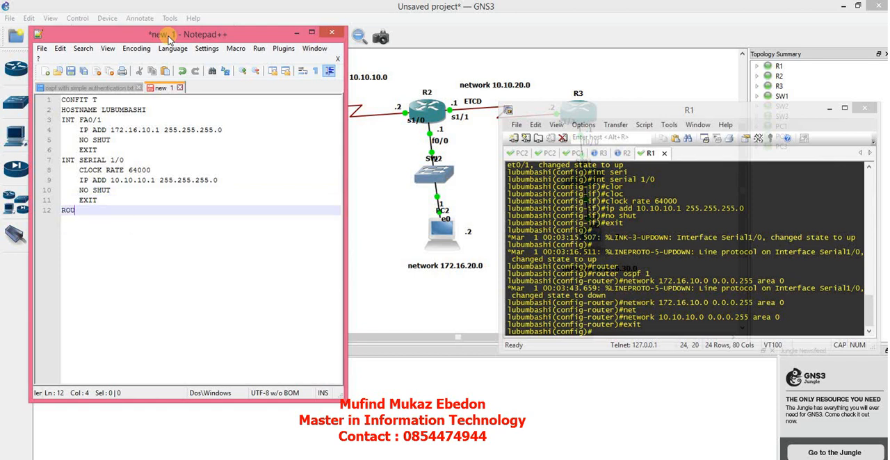
text(TER OSFF 1/0)
key(BackSpace)
key(BackSpace)
key(Return)
key(Tab)
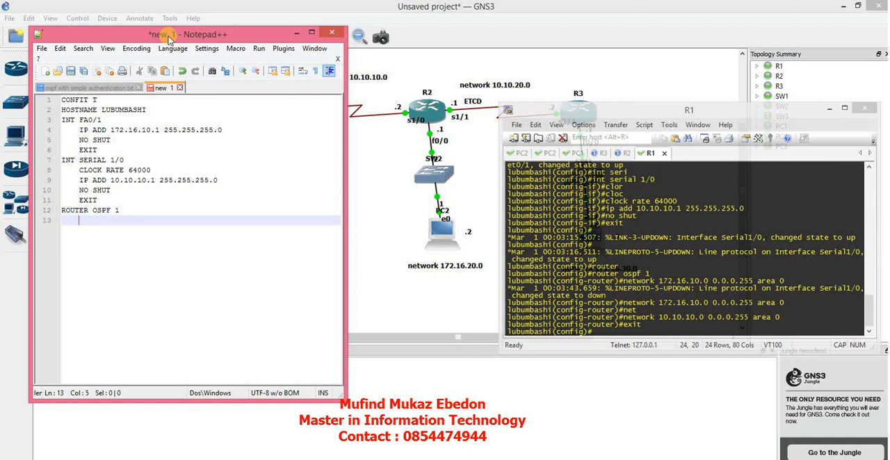
Write "NETWORK 172.16.10.0 0.0.0.255 AREA 0" as the first indented line of the OSPF block.
text(NETWORK 172)
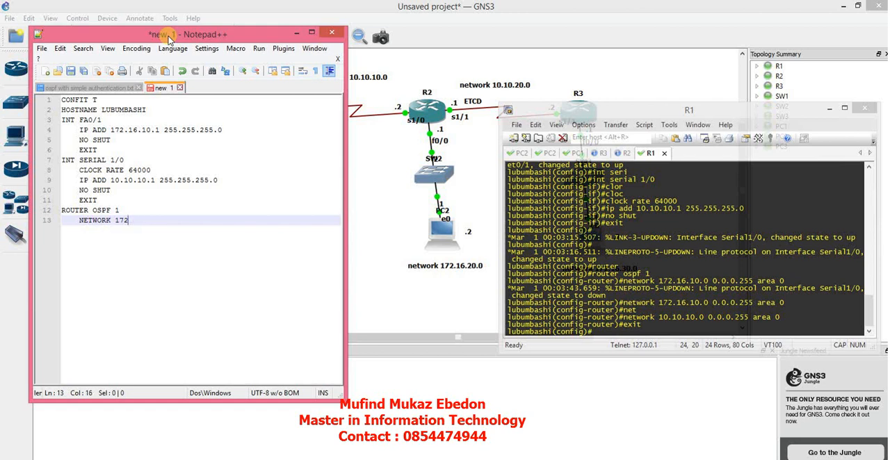
text(.16.1)
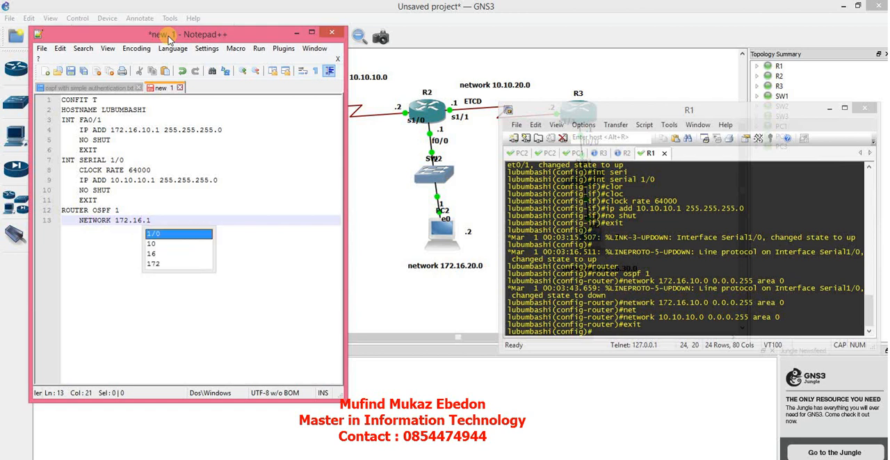
text(0.0 )
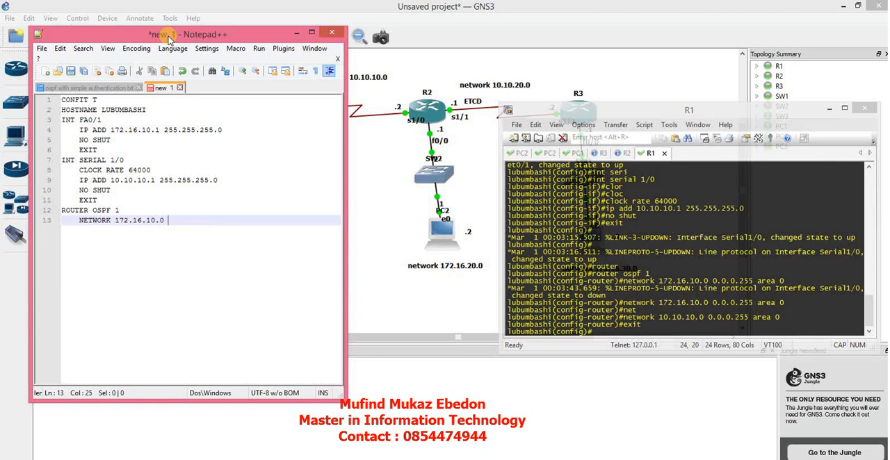
text(0.0.0)
text(.255 AREA )
text(0)
key(Return)
Add the indented lines "NETWORK 10.10.10.0 0.0.0.255 AREA 0" and "EXIT" to finish the OSPF block.
text(NE)
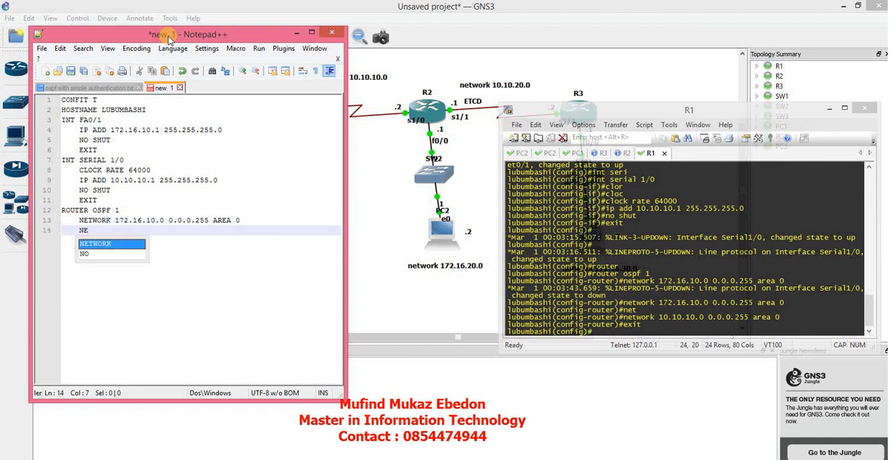
key(Return)
text(10.)
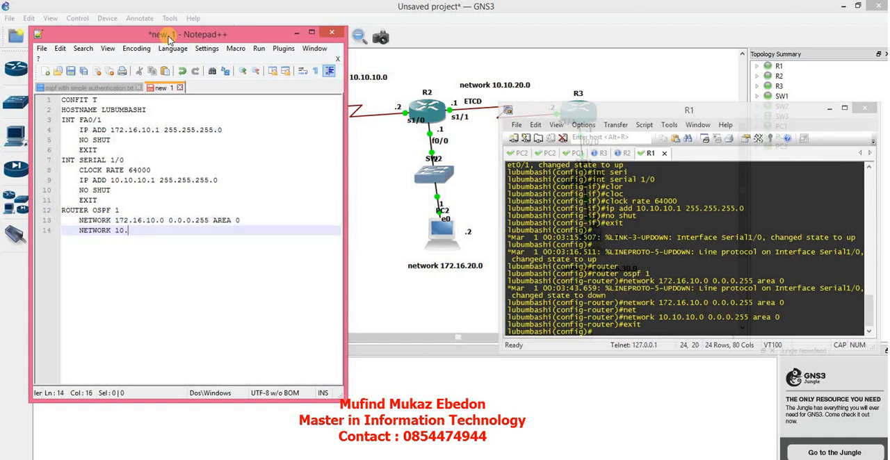
text(10.10.0 0.0.0.255 AREA 0)
key(Return)
text(EXIT)
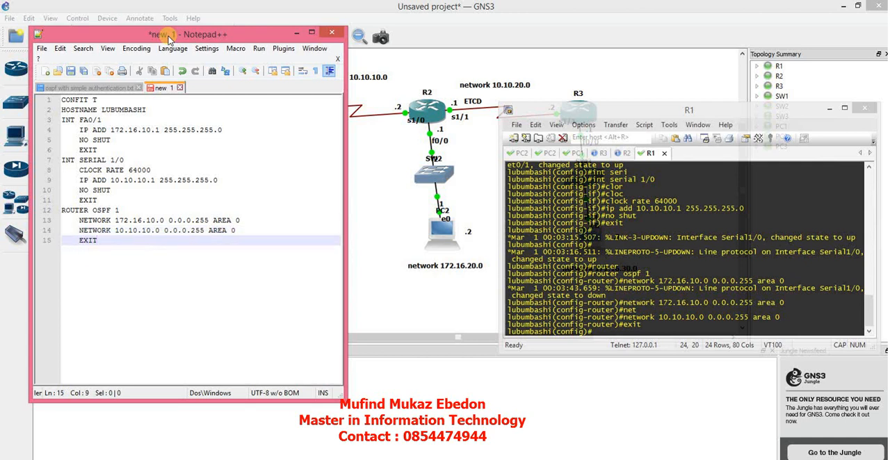
key(Return)
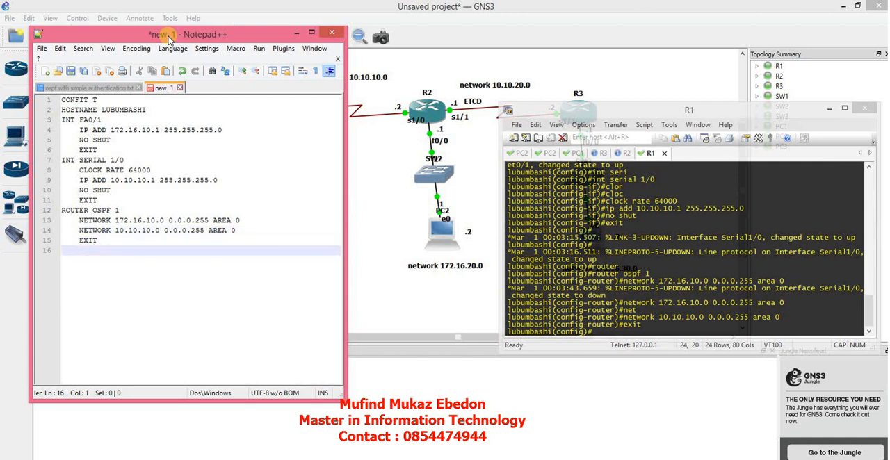
Insert the heading "#CONFIGURATION ROUTEUR LUBUMBASHI" on a new line above the first command.
click(61, 100)
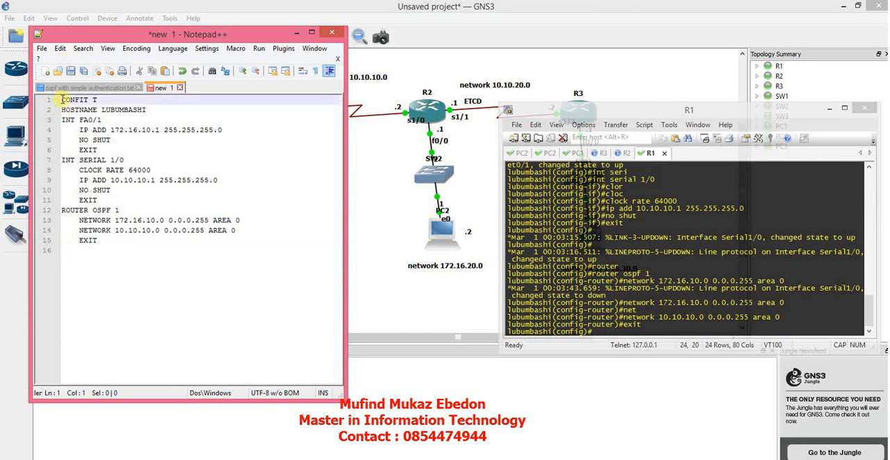
key(Return)
key(Up)
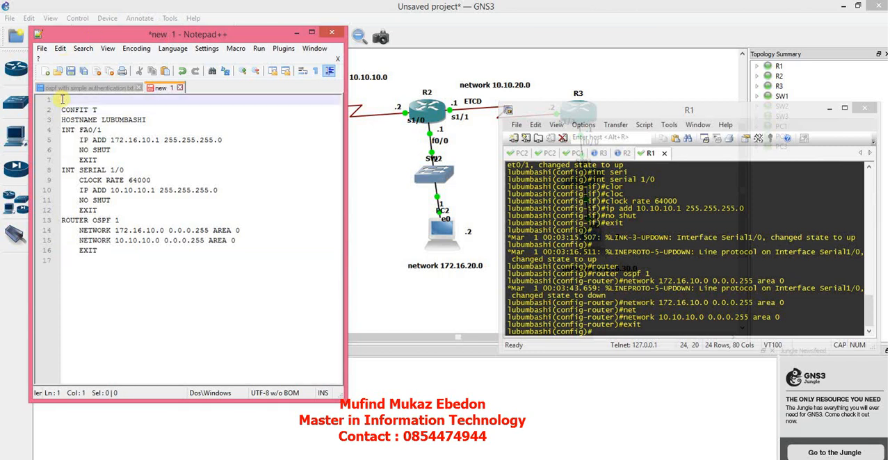
text(CONFIGURATION )
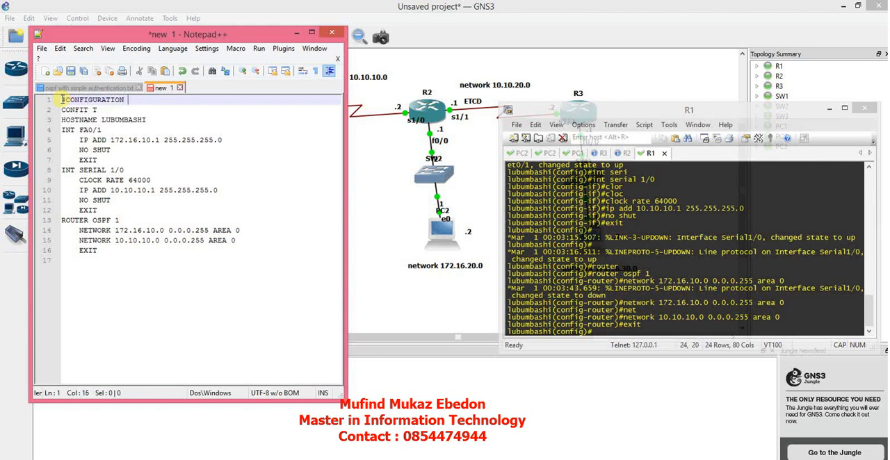
text(ROUTEUR LUBUMBASHI)
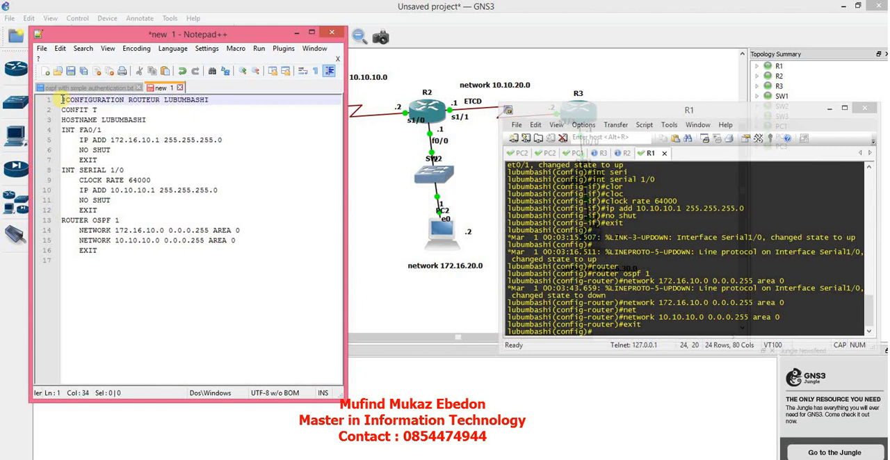
Leave a blank line after the last EXIT and add the heading "CONFIGURATION ROUTEUR KOLWEZI" with a new line below it.
click(83, 276)
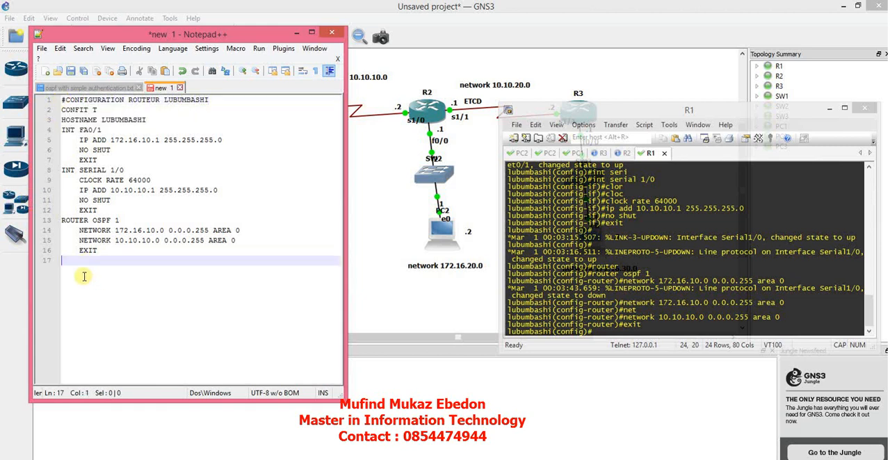
key(Return)
text(C)
key(BackSpace)
key(BackSpace)
key(BackSpace)
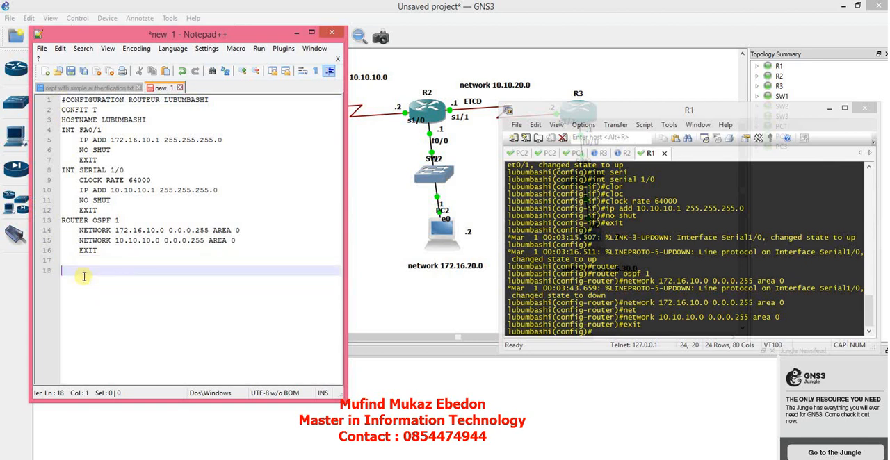
key(Return)
text(C)
key(BackSpace)
text(CONFIGURATION ROUT)
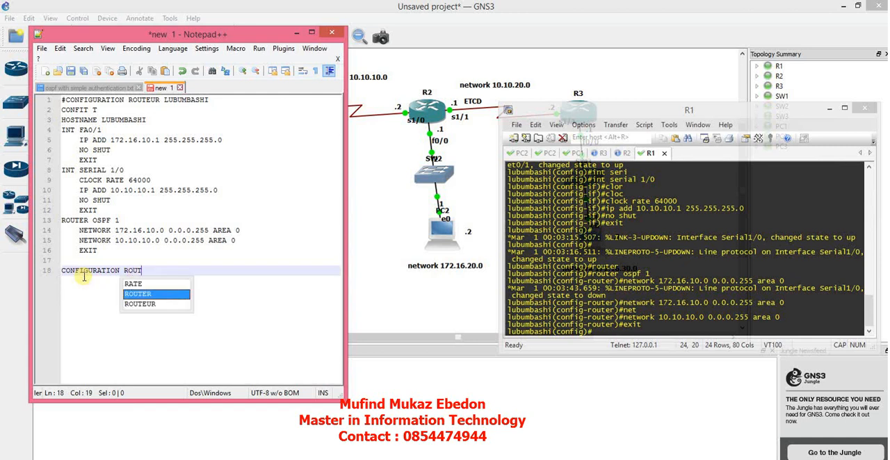
text(EUR KOLWE)
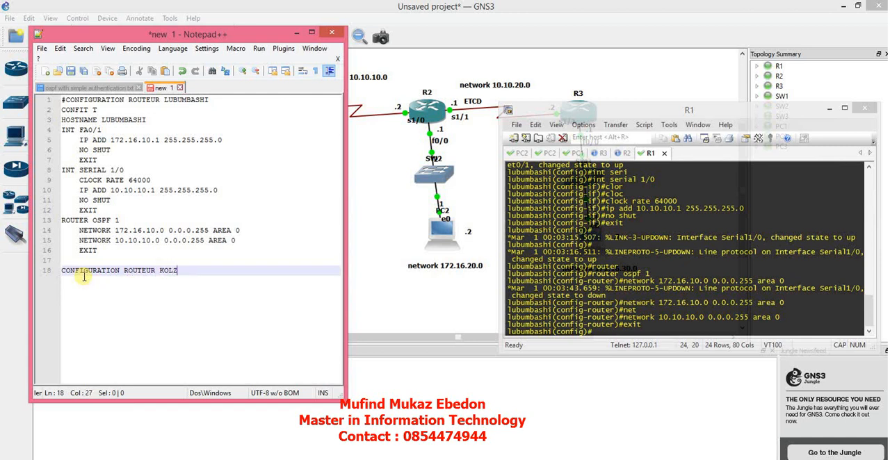
key(BackSpace)
text(WEZI)
key(Return)
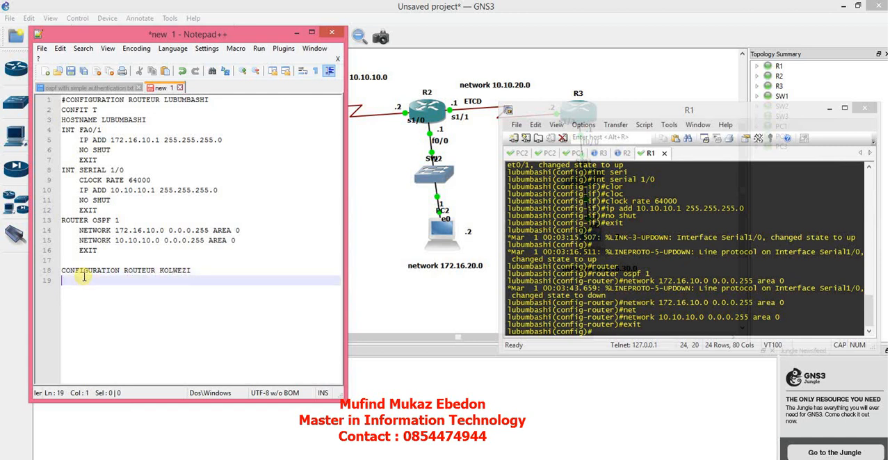
Switch to R2's console and enter global configuration mode with "config t".
click(619, 156)
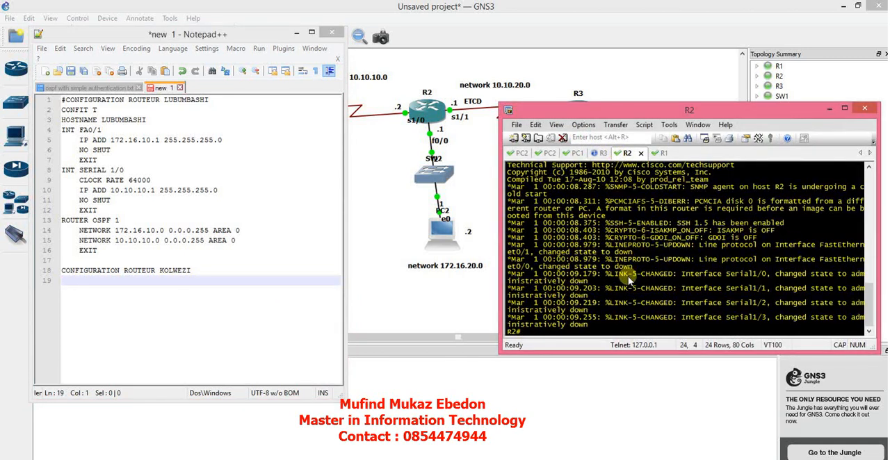
text(CONFIG T)
key(BackSpace)
key(BackSpace)
key(BackSpace)
key(BackSpace)
key(BackSpace)
key(BackSpace)
key(BackSpace)
key(BackSpace)
text(config t)
key(Return)
Set R2's hostname to kolwezi.
text(hostn)
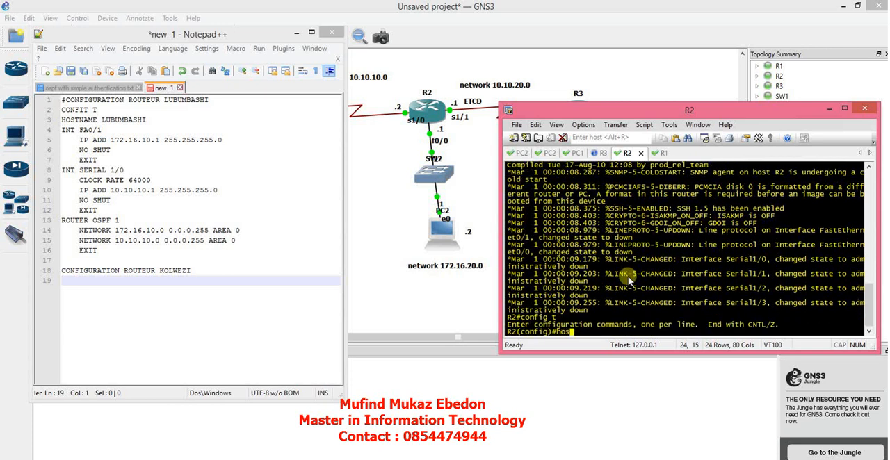
key(Tab)
text(ko)
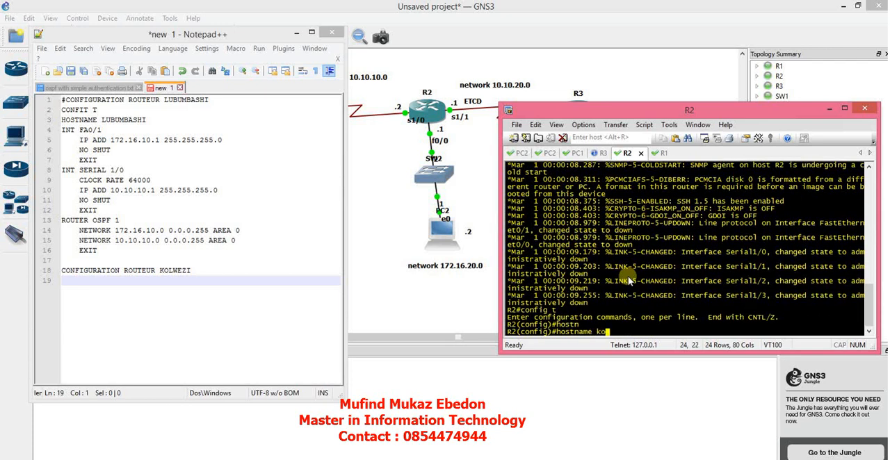
key(BackSpace)
text(olwezi)
key(Return)
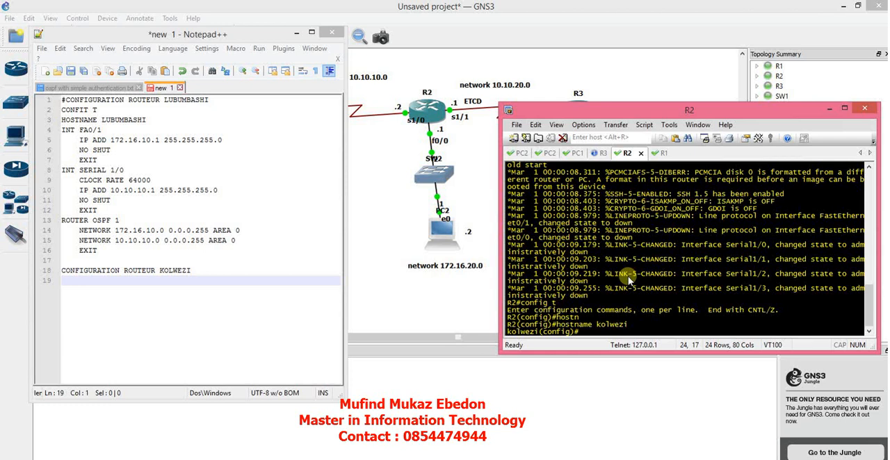
Assign IP address 10.10.10.2 with mask 255.255.255.0 to kolwezi's interface serial 1/0.
text(int seri)
key(Tab)
text(1)
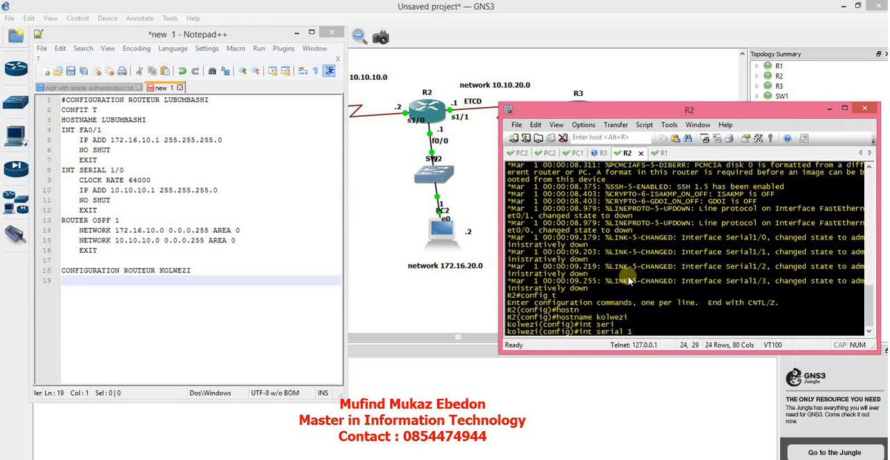
text(/0)
key(Return)
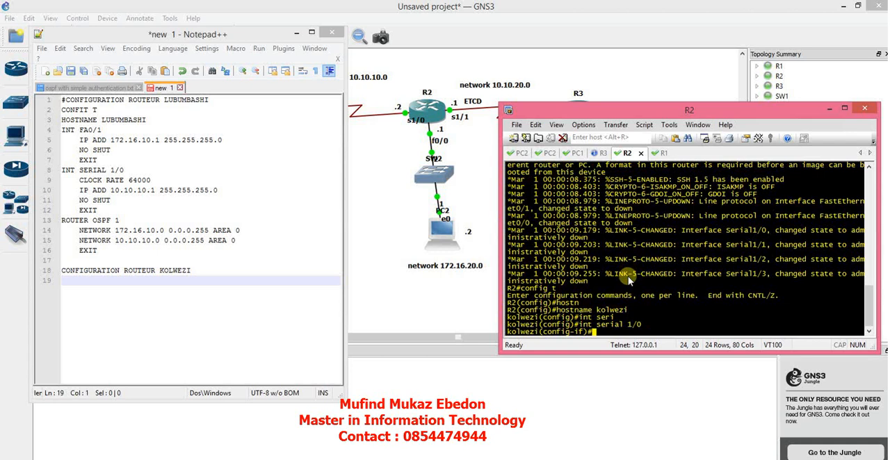
text(ip add 10.10.10.2 255)
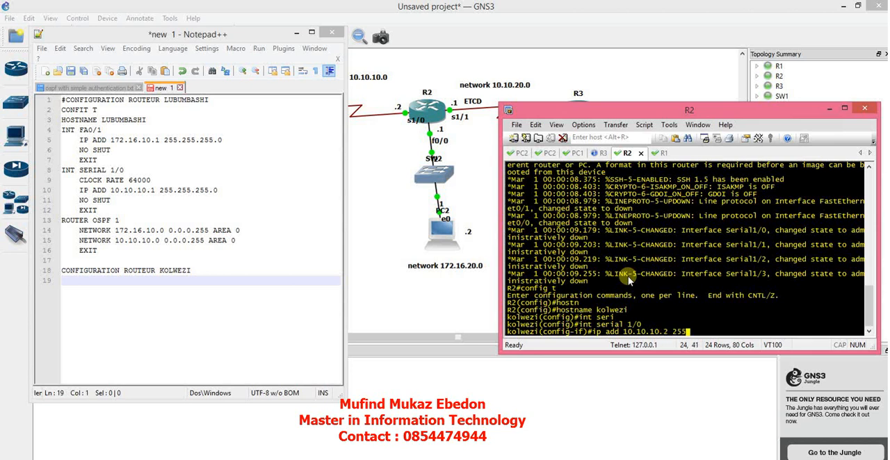
text(.255.255.255.0)
key(Return)
Enable interface serial 1/0 with "no shut" and exit its configuration.
text(no shut)
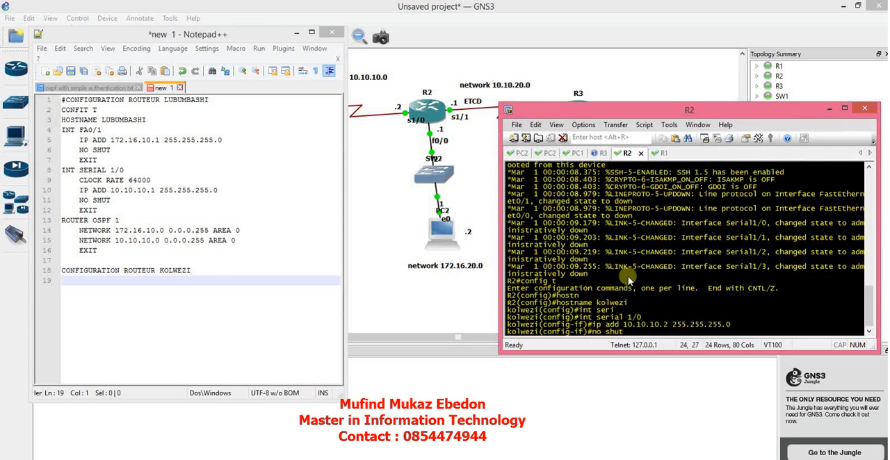
key(Return)
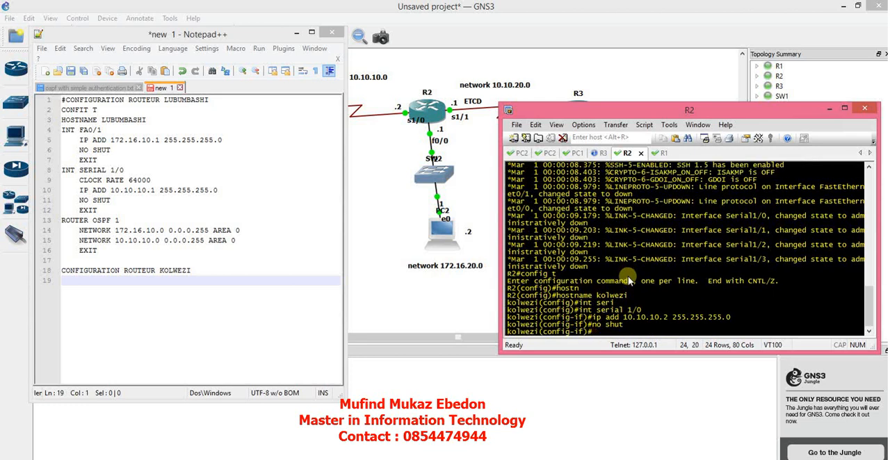
text(exit)
key(Return)
Assign IP address 172.16.20.1 with mask 255.255.255.0 to kolwezi's interface fa0/0.
text(int)
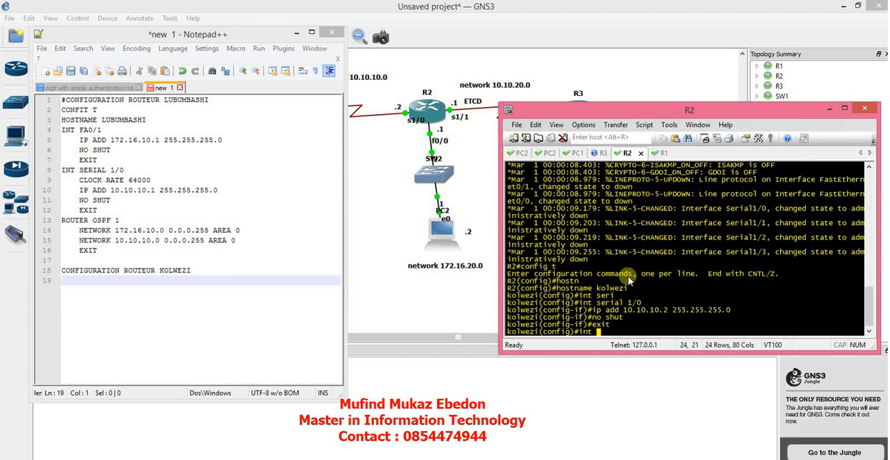
text( fa)
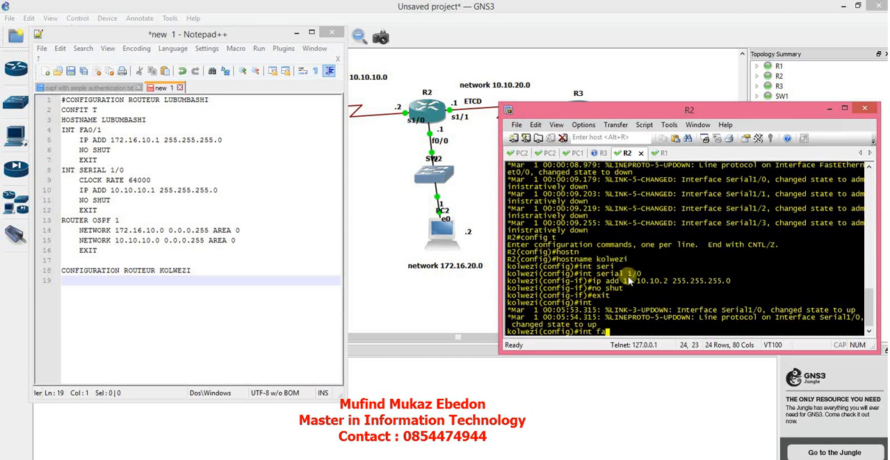
text(0/0)
key(Return)
text(ip)
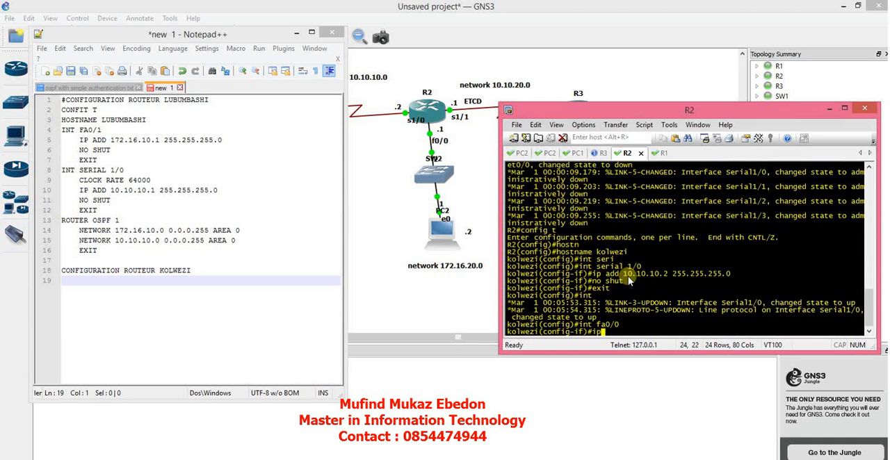
text( add 172.16.20.1)
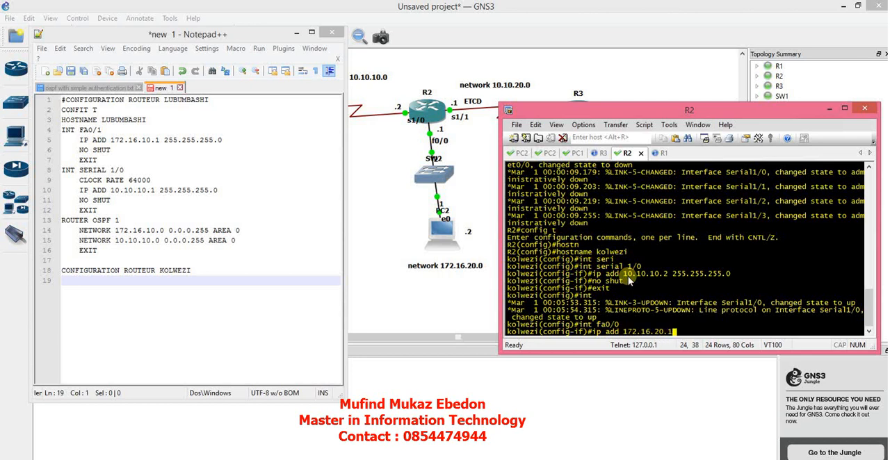
text( 255.255.255.0)
key(Return)
Enable interface fa0/0 with "no shut" and exit its configuration.
text(hut)
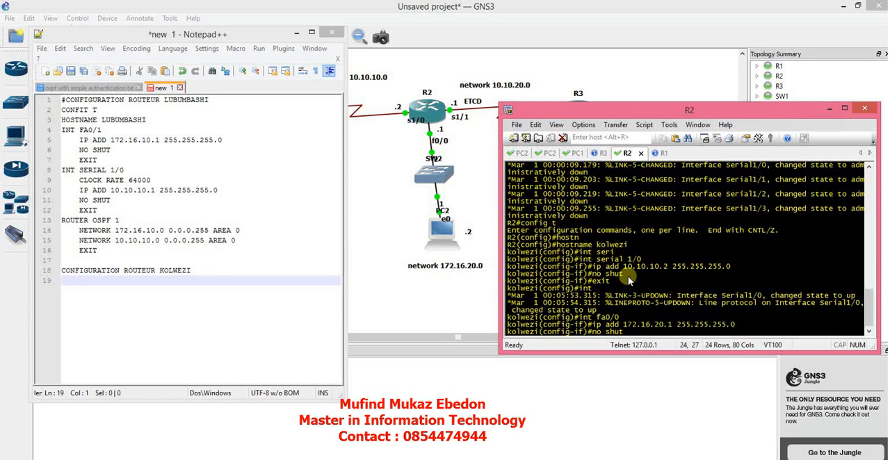
key(Return)
text(exit)
key(Return)
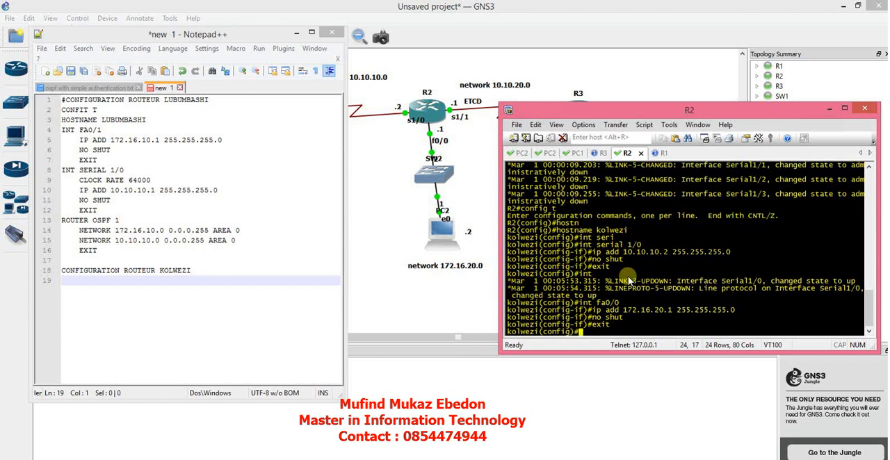
On kolwezi's interface serial 1/1, list the accepted clock rates and set the clock rate to 64000.
text(int )
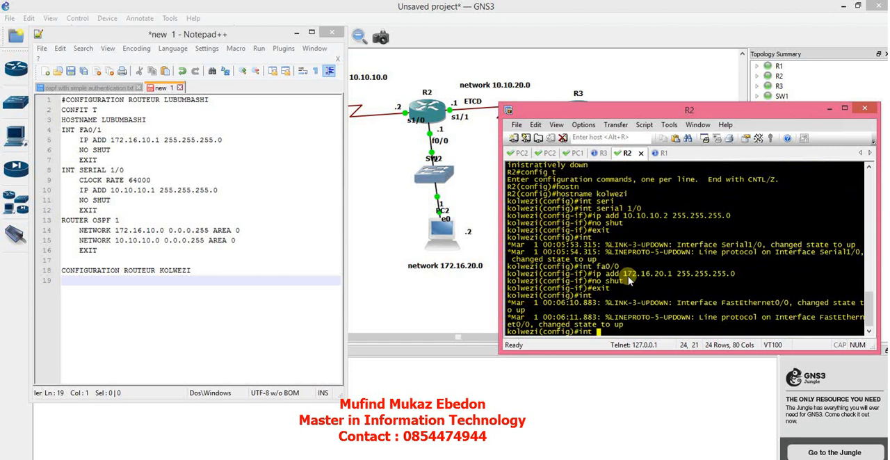
text(seri)
key(Tab)
text(1/1)
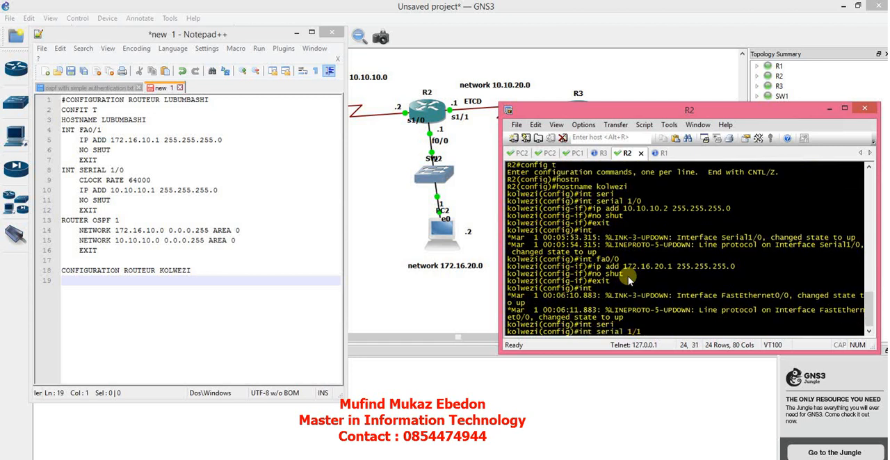
key(Return)
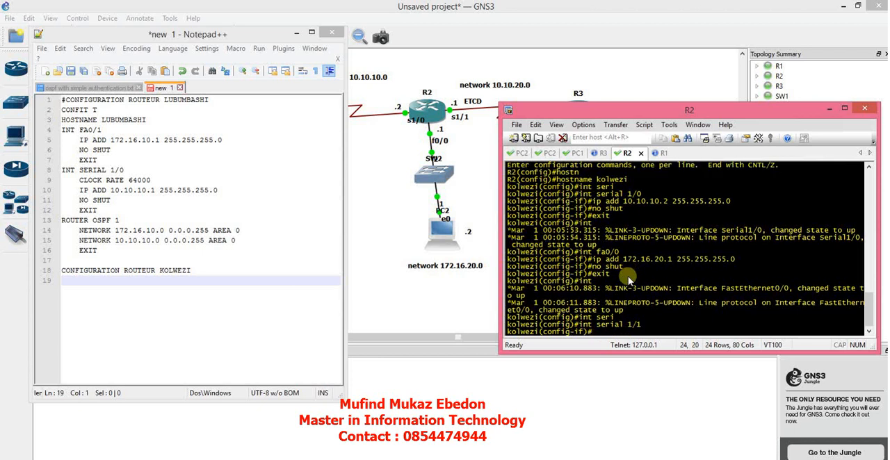
text(clock)
key(Tab)
text(rat)
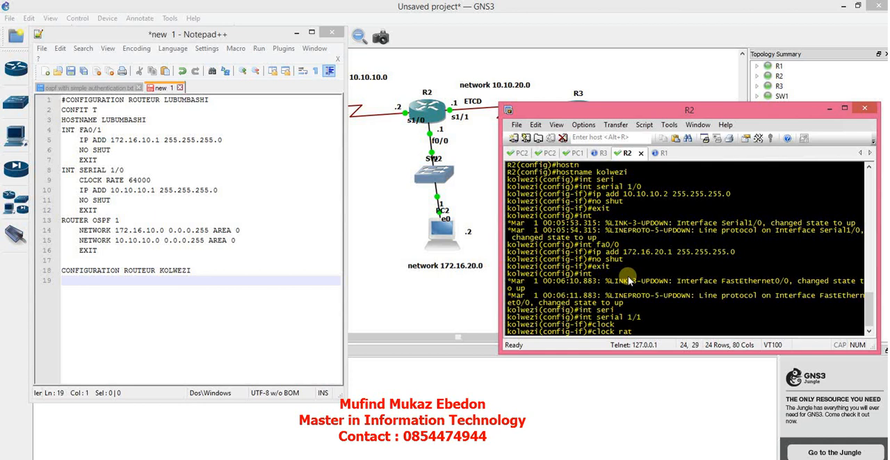
key(Tab)
text(64)
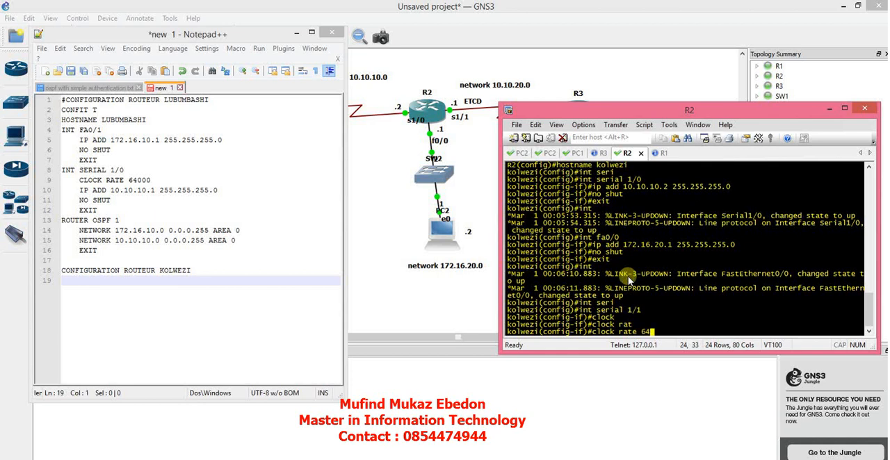
text(000)
key(BackSpace)
key(BackSpace)
key(BackSpace)
key(BackSpace)
key(BackSpace)
text(?)
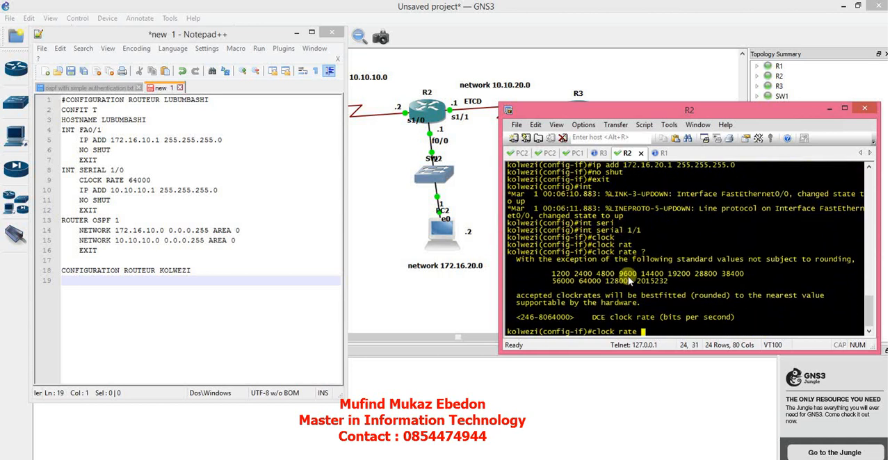
text(64000)
key(Return)
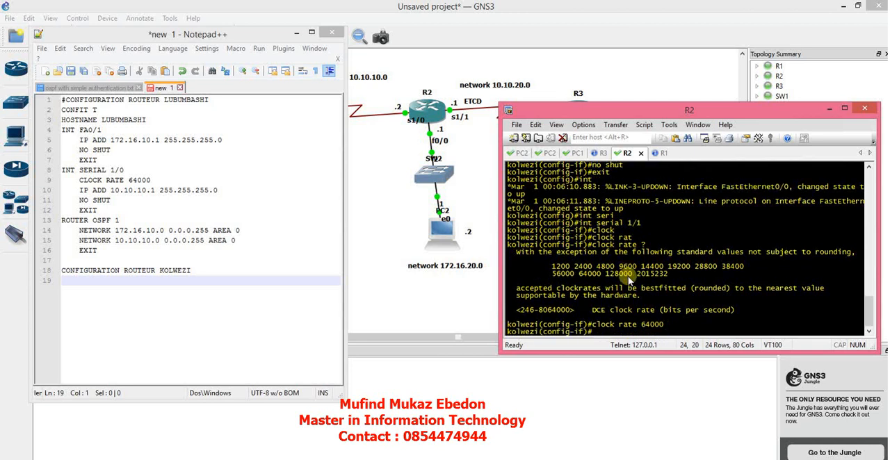
Assign IP address 10.10.20.1 with mask 255.255.255.0 to interface serial 1/1.
text(ip add 10.10.20.1 255.255.2)
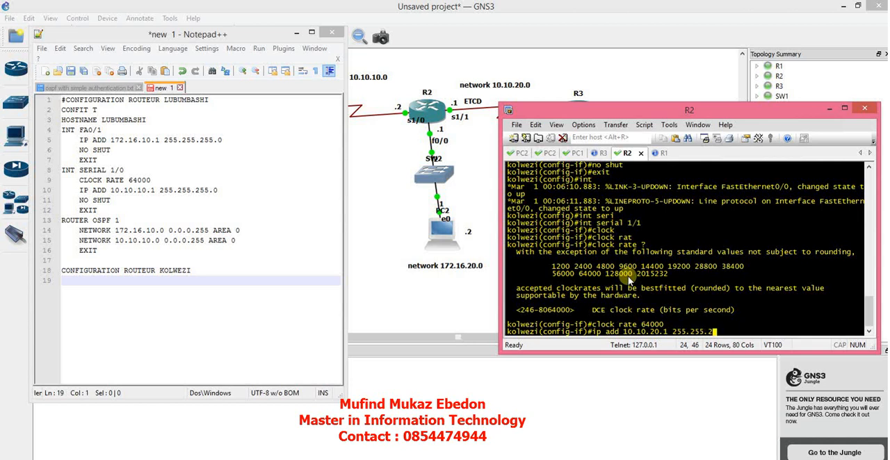
text(55.0)
key(Return)
Enable interface serial 1/1 with "no shut" and exit its configuration.
text(no shut)
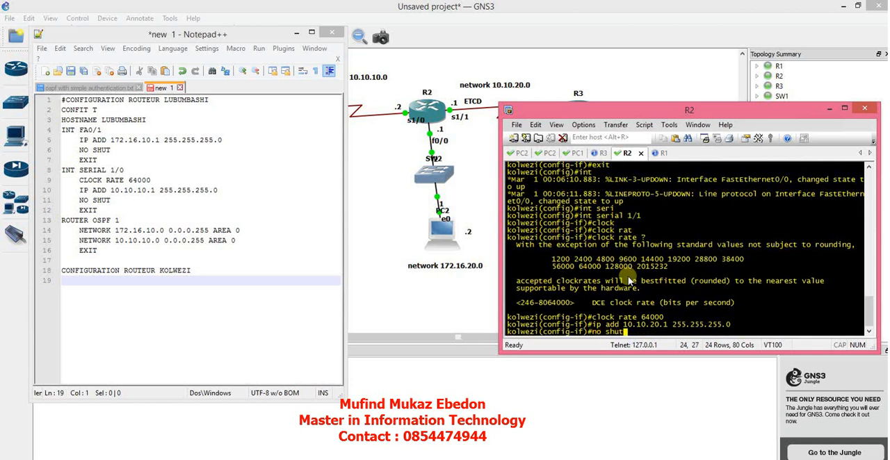
key(Return)
text(exit)
key(Return)
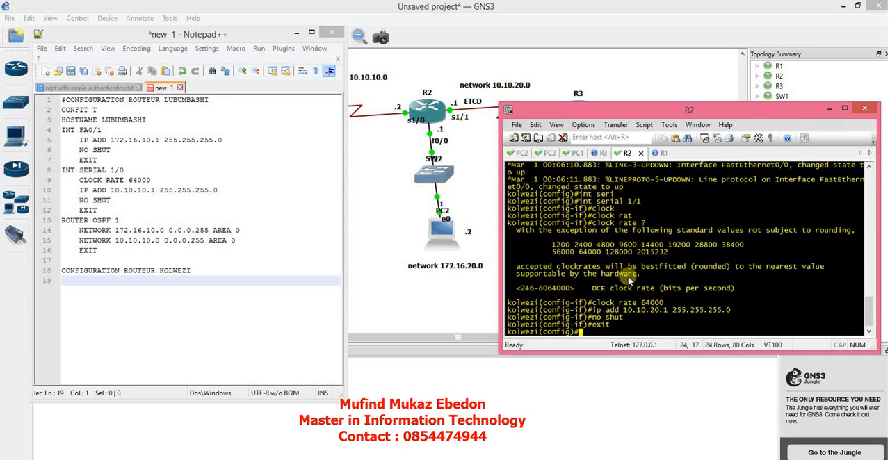
Start OSPF process 1 on kolwezi and advertise network 172.16.20.0 0.0.0.255 in area 0.
text(router osp)
key(Tab)
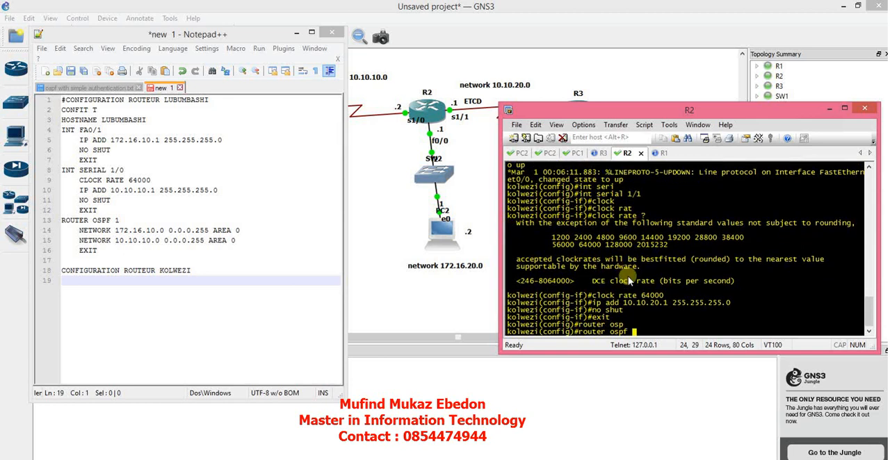
text(1)
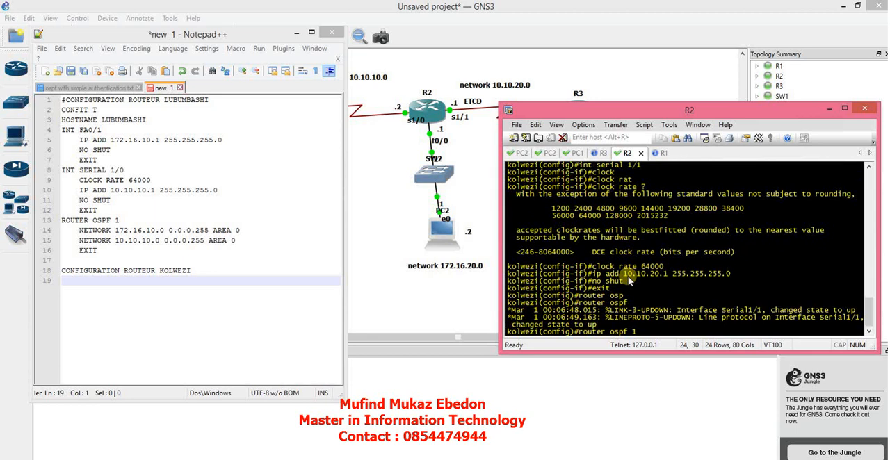
key(Return)
text(network )
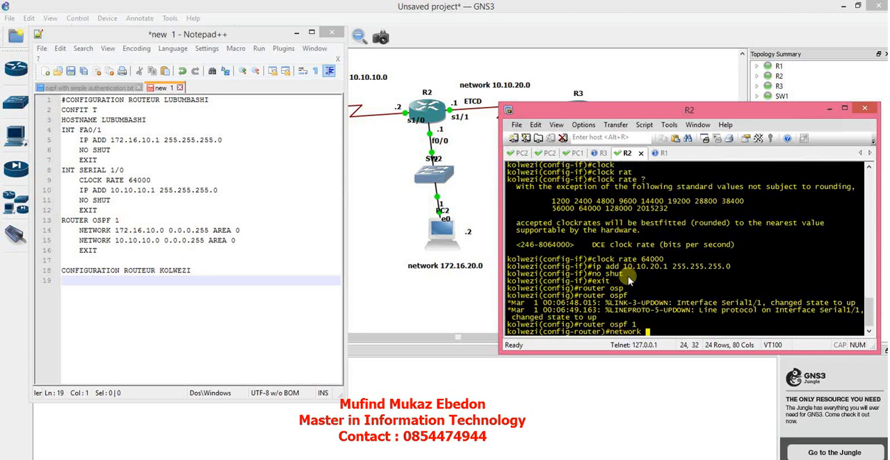
text(172.1)
key(BackSpace)
text(6.20.0 0.0.0.255 )
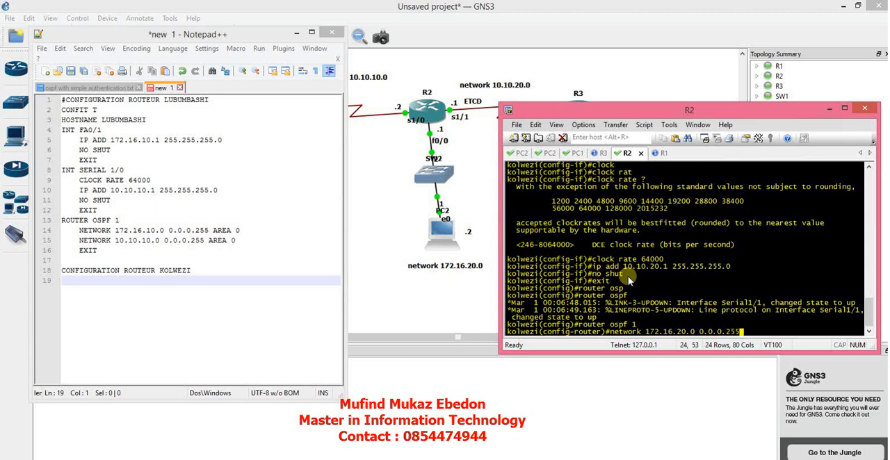
text(area 0)
key(Return)
Advertise network 10.10.20.0 0.0.0.255 in area 0 under kolwezi's OSPF process.
text(netwo)
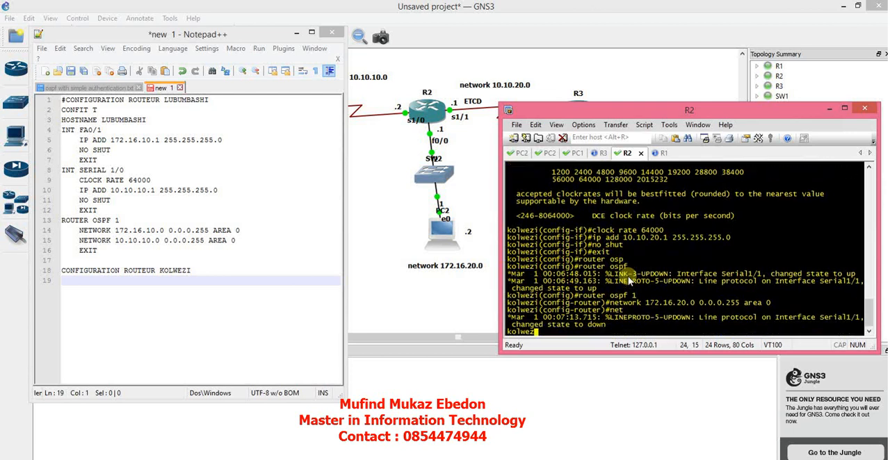
text(rk)
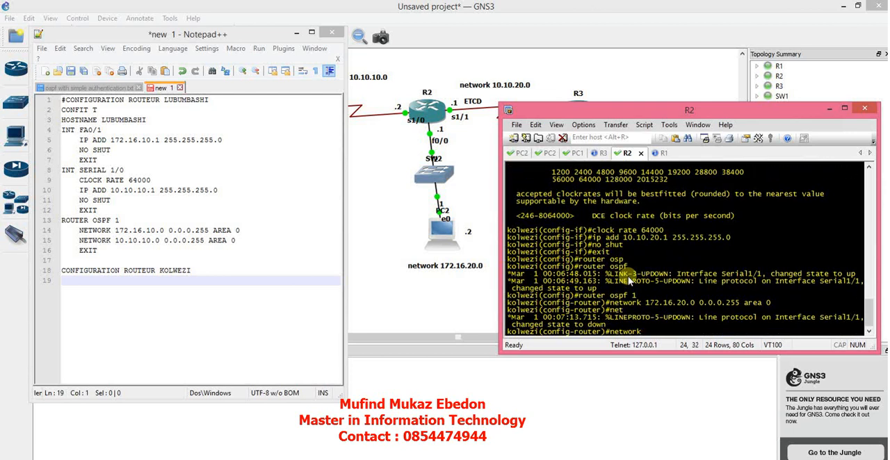
text( 10.10.20.0 0.0.0.)
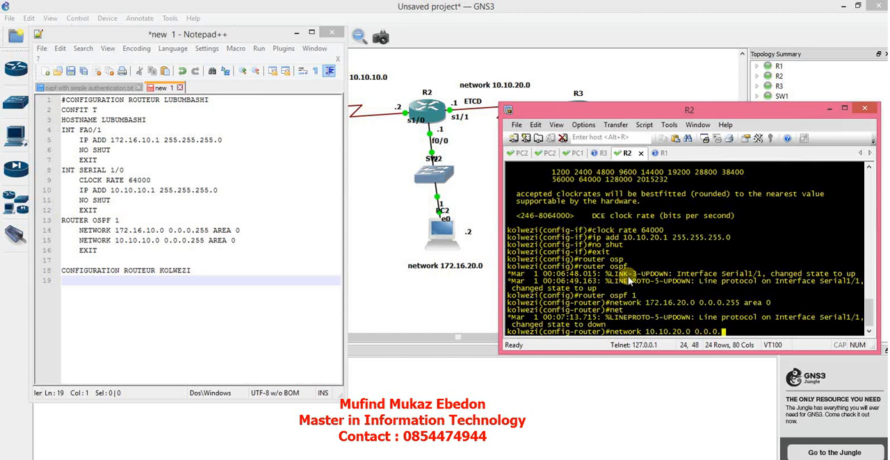
text(255 area 0)
key(Return)
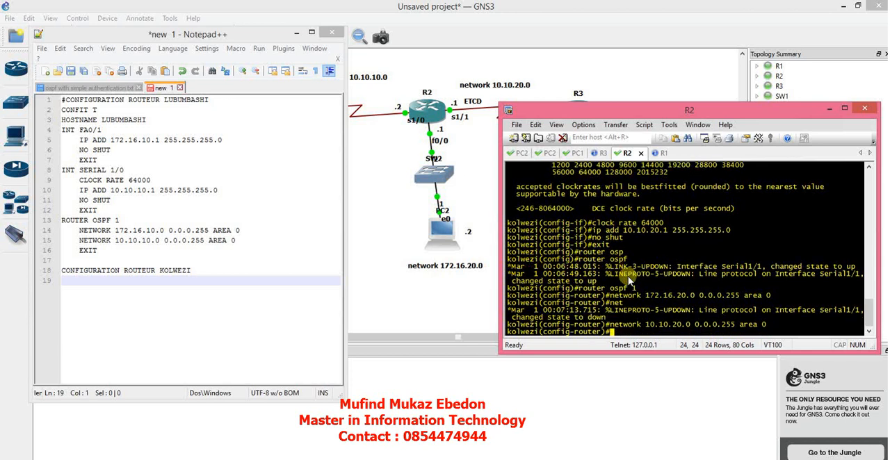
Advertise network 10.10.10.0 0.0.0.255 in area 0 under kolwezi's OSPF process and exit router configuration.
text(network 10.10)
key(Up)
key(Left)
key(Left)
key(Left)
key(Left)
key(Left)
key(Left)
key(Left)
key(Left)
key(Left)
key(Left)
key(Left)
key(Left)
key(Left)
key(Left)
key(Left)
key(Left)
key(Left)
key(Left)
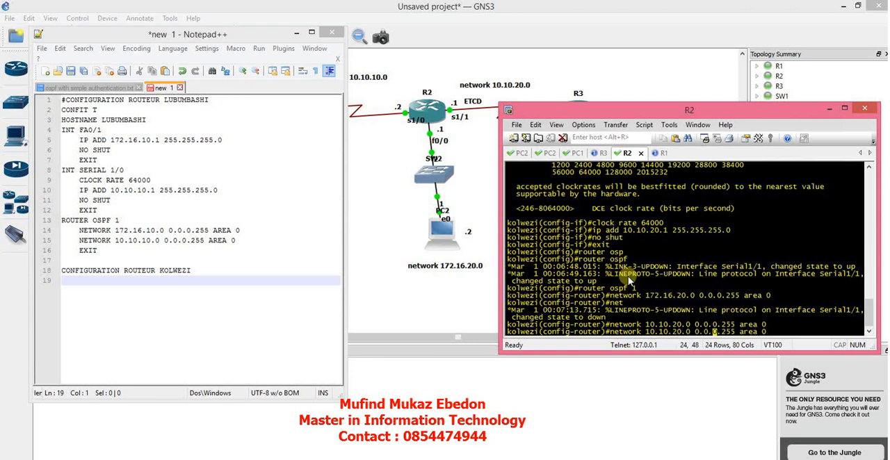
key(Left)
key(Left)
key(BackSpace)
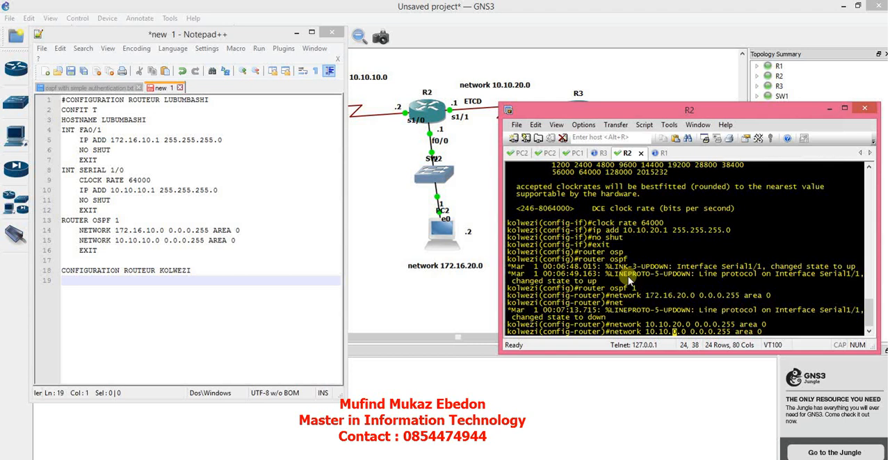
text(1)
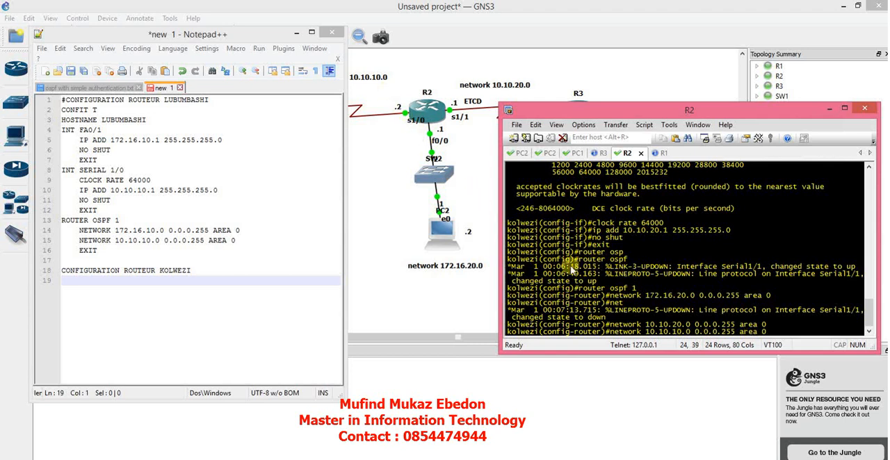
key(Return)
text(exit)
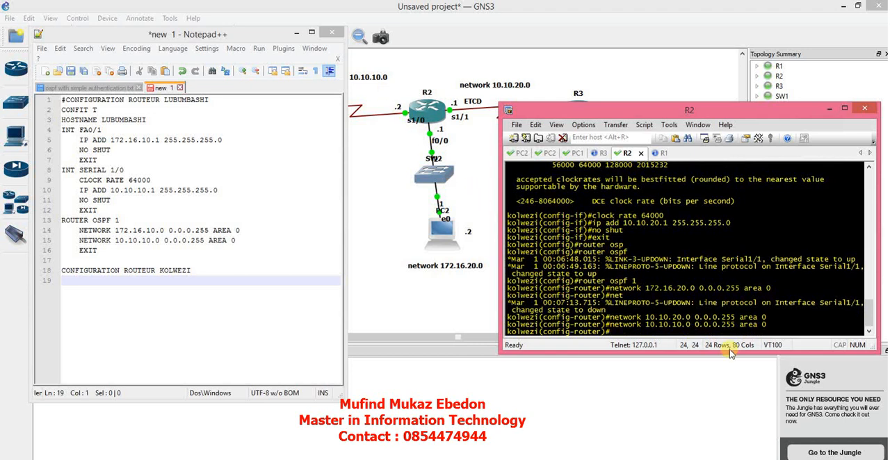
key(Return)
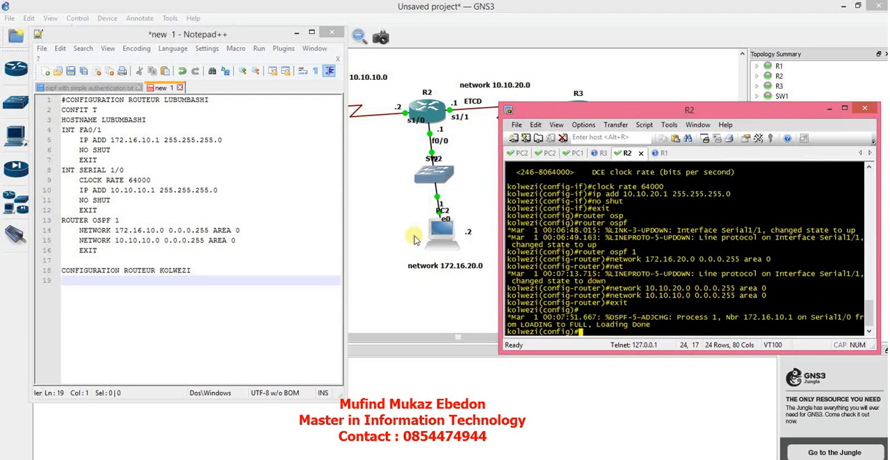
Switch to the Notepad++ notes and add the line "CONFIG T" below the heading CONFIGURATION ROUTEUR KOLWEZI.
click(158, 284)
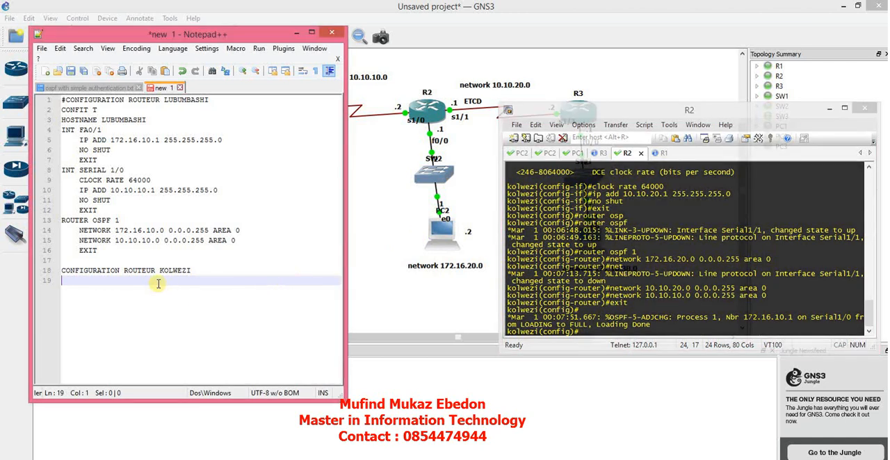
text(CONFIG T)
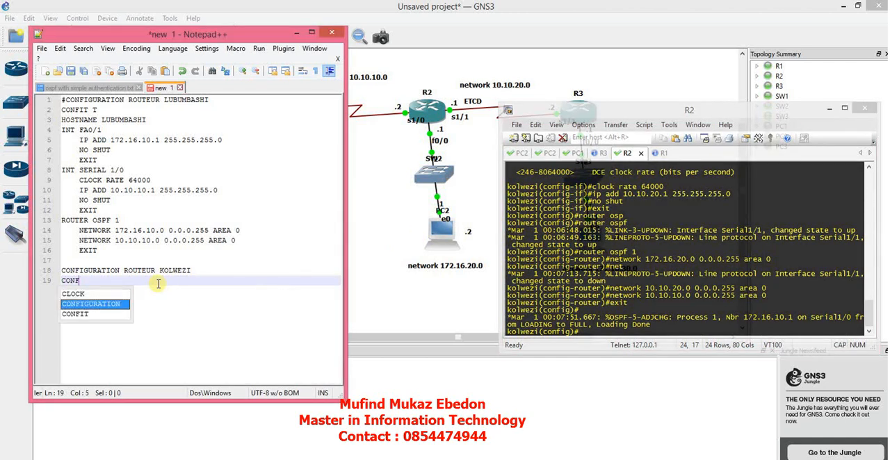
key(Return)
Add the line "HOSTNAME KOLWEZI" below CONFIG T in the Kolwezi notes and start a new line.
text(HOSN)
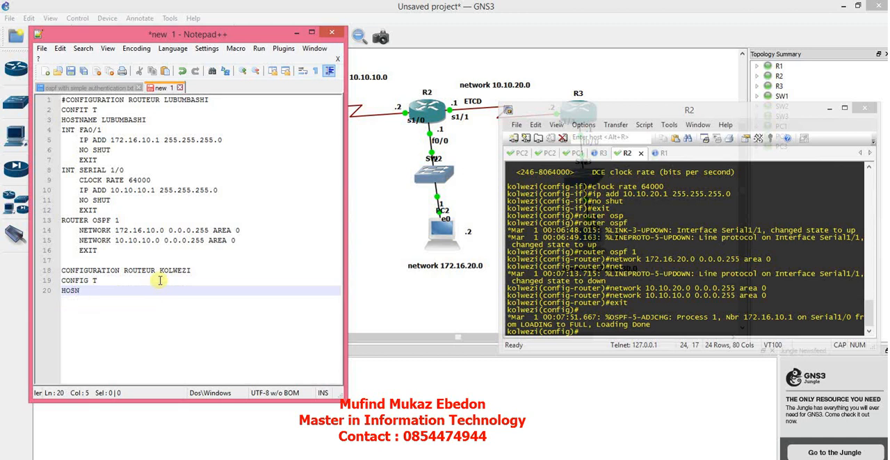
key(BackSpace)
text(S)
key(Return)
text(K)
text(OLZ)
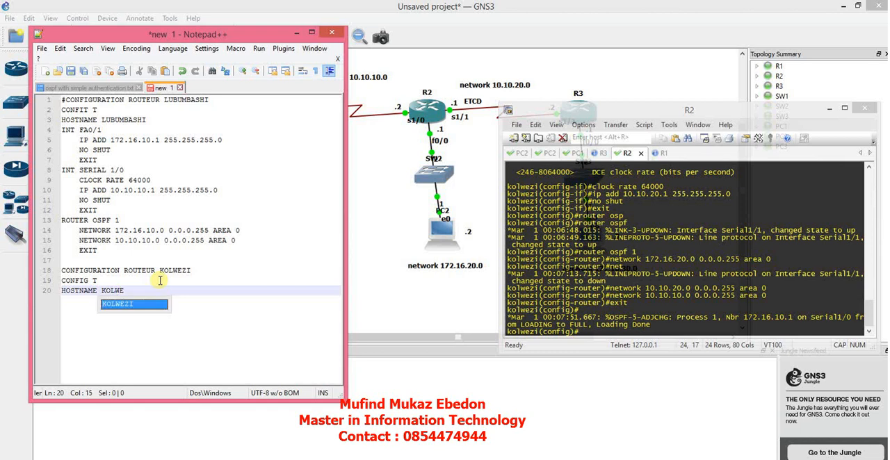
key(Return)
key(Return)
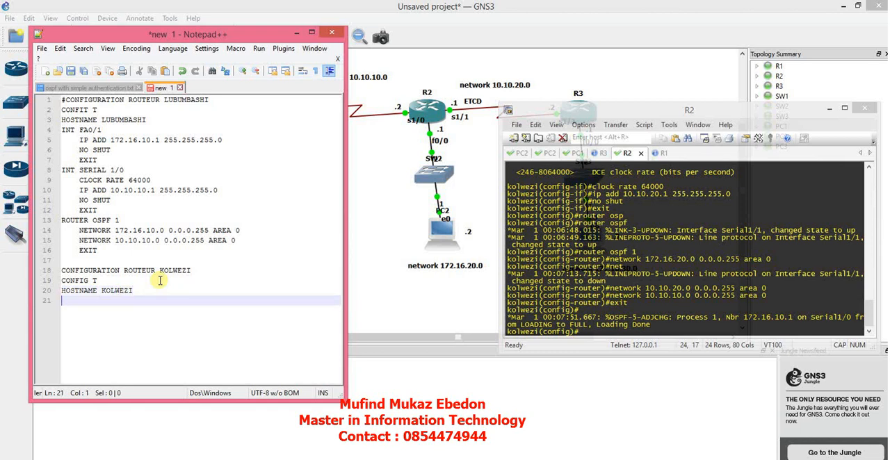
text(INT F)
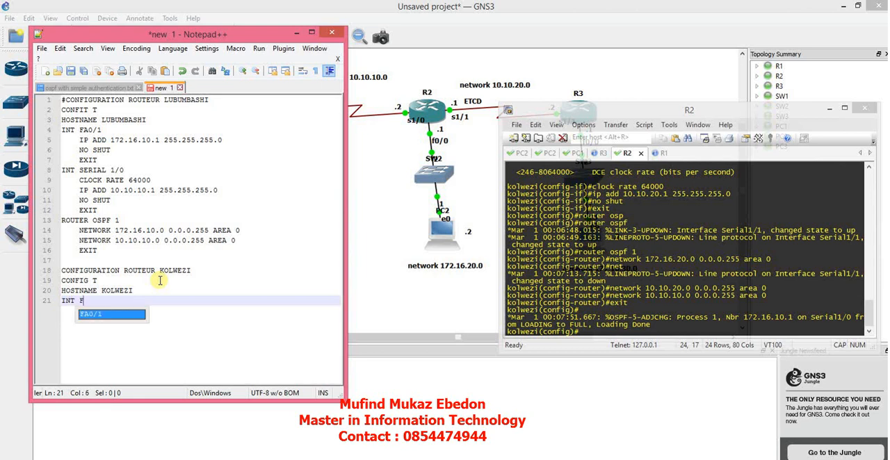
text(A0/0)
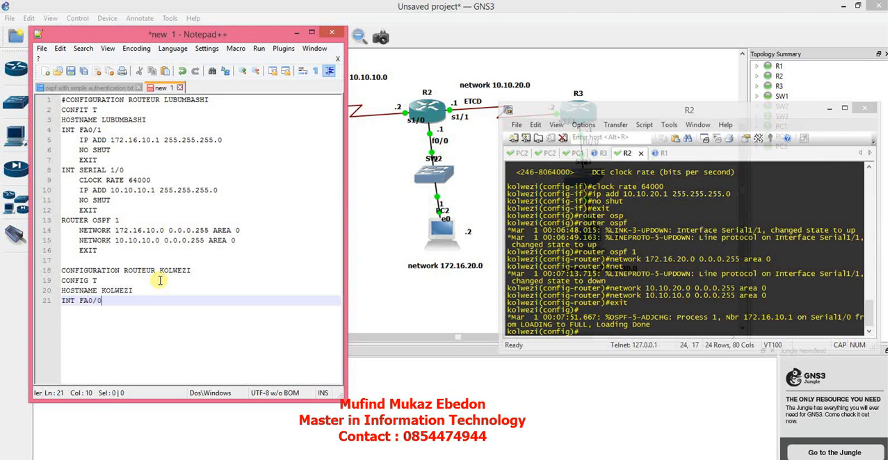
key(Return)
key(Tab)
text(IP )
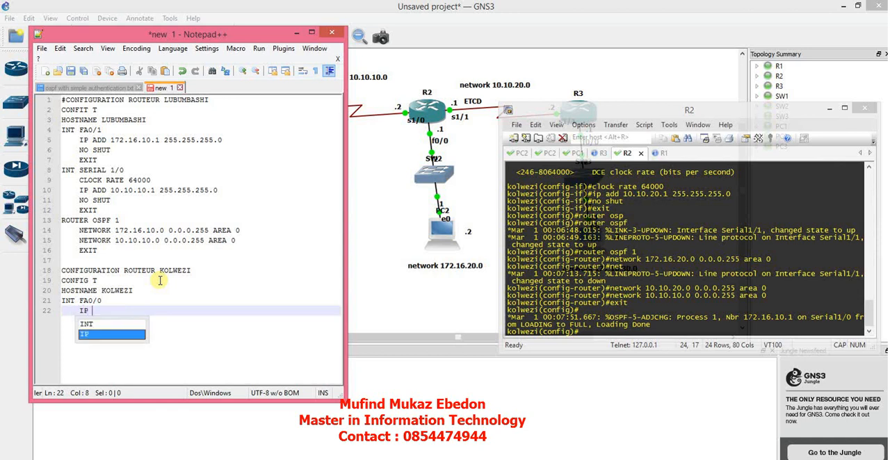
text(ADD 19)
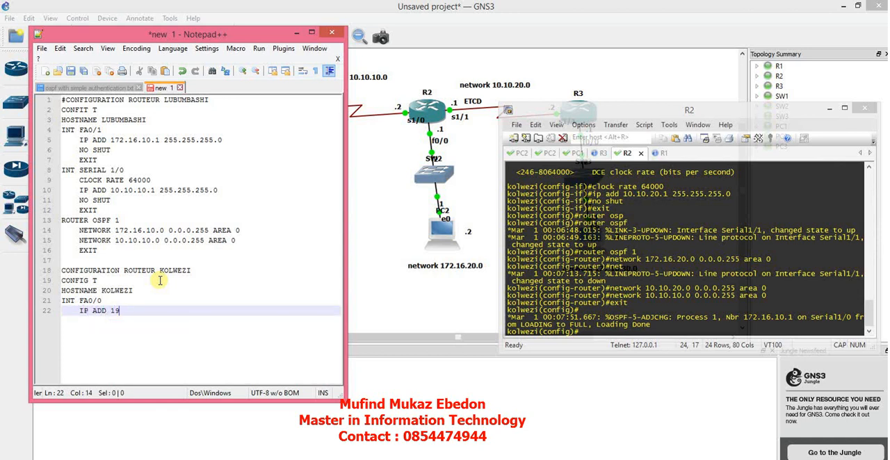
key(BackSpace)
text(7)
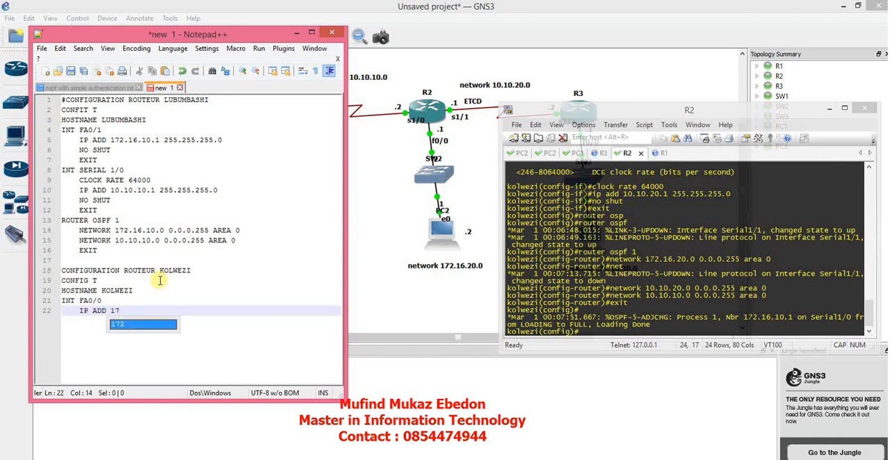
text(2.16.)
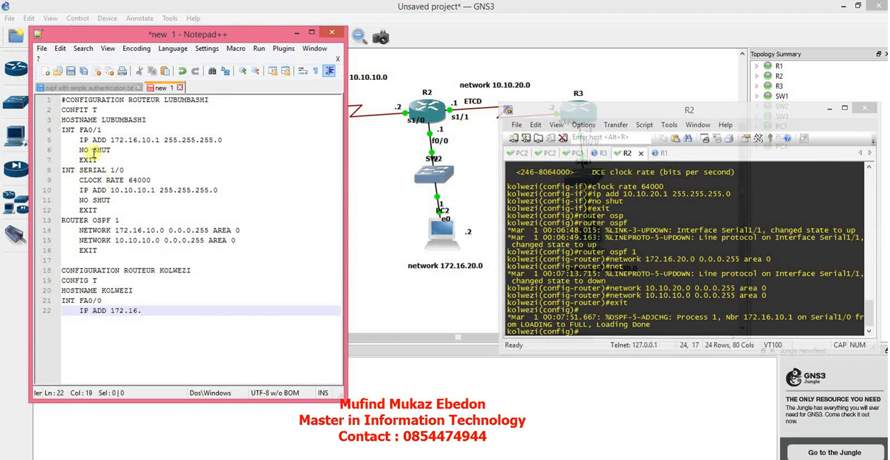
Copy Lubumbashi's lines from INT FA0/1 through the OSPF EXIT and paste them over everything below HOSTNAME KOLWEZI.
drag(62, 130, 157, 250)
key(ctrl+c)
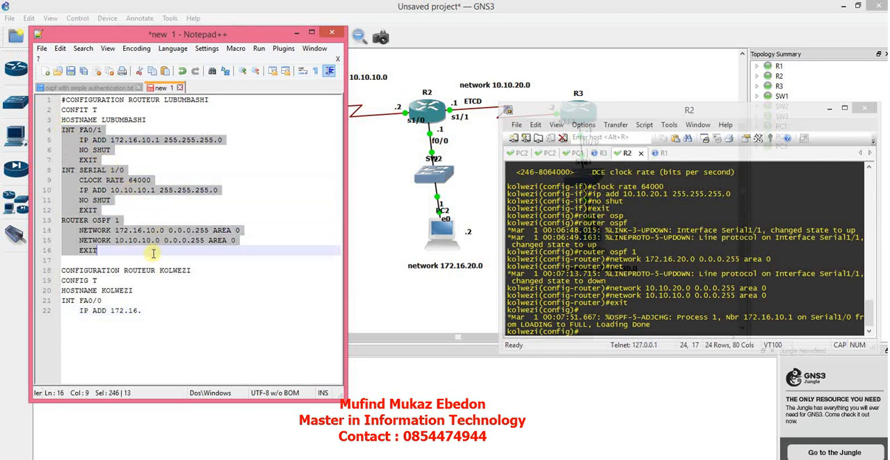
drag(63, 301, 129, 323)
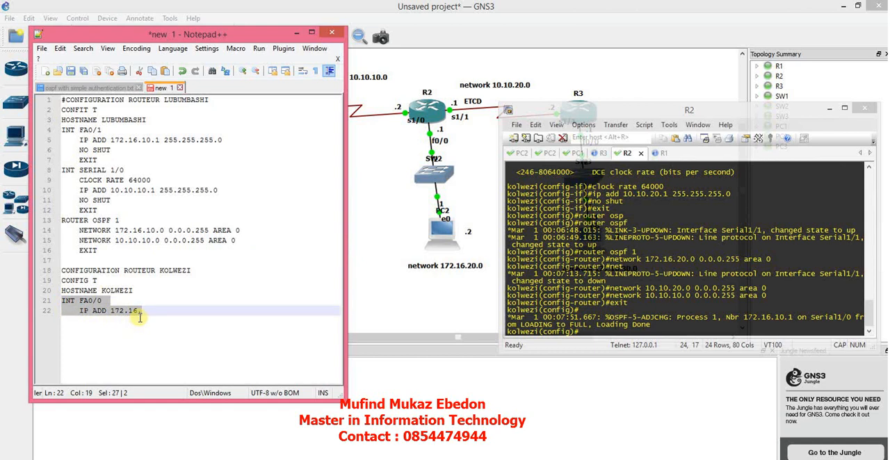
key(ctrl+v)
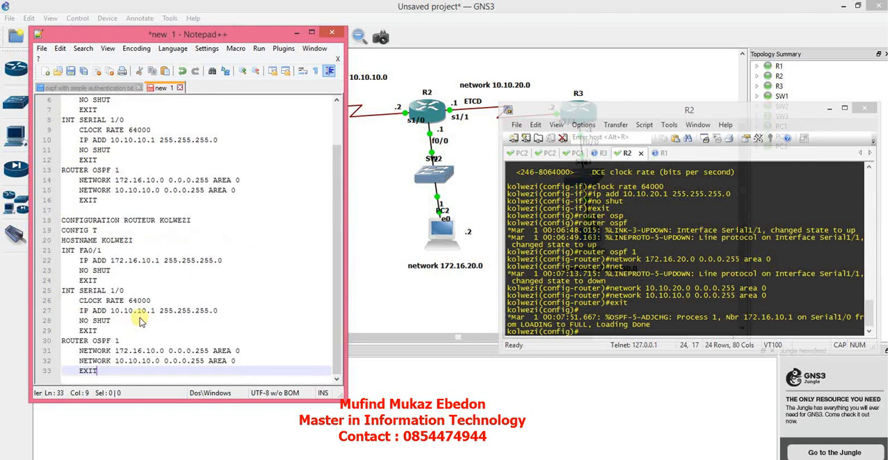
Change the Kolwezi copy's Ethernet interface to FA0/0 and its IP address to 172.16.20.1.
click(134, 239)
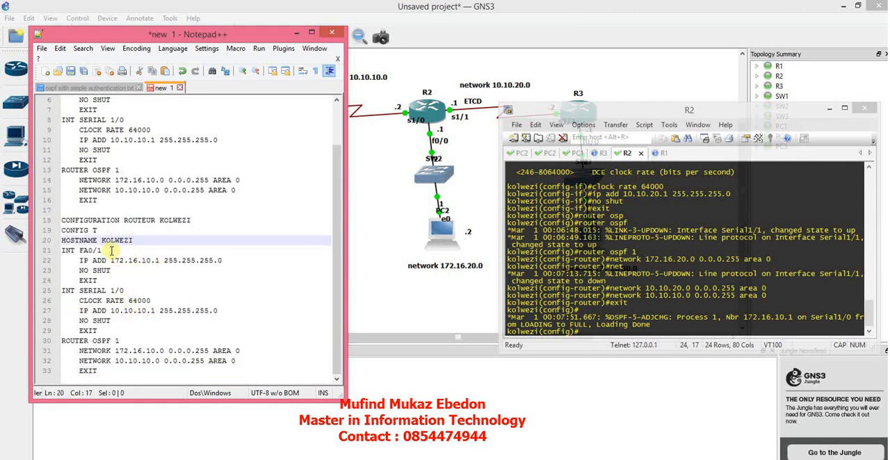
click(107, 249)
key(BackSpace)
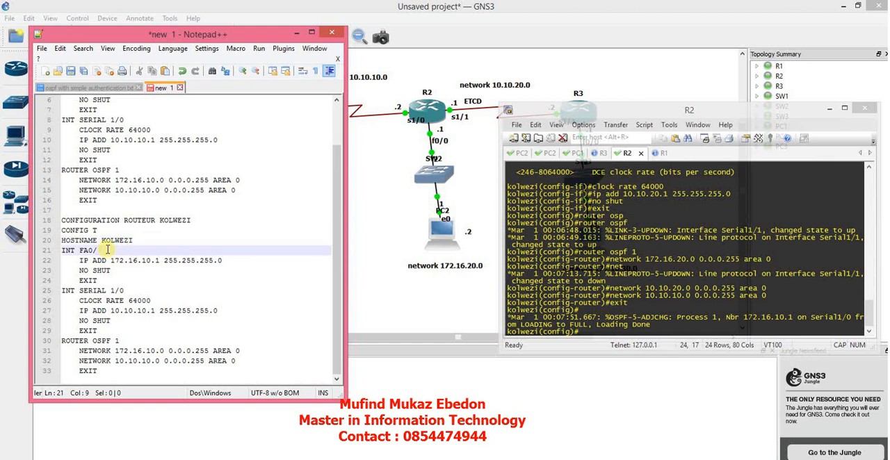
text(0)
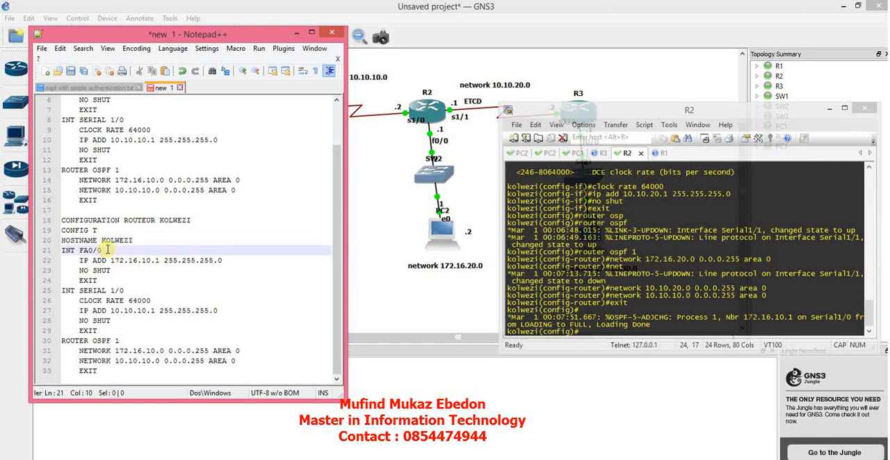
click(146, 260)
key(BackSpace)
text(2)
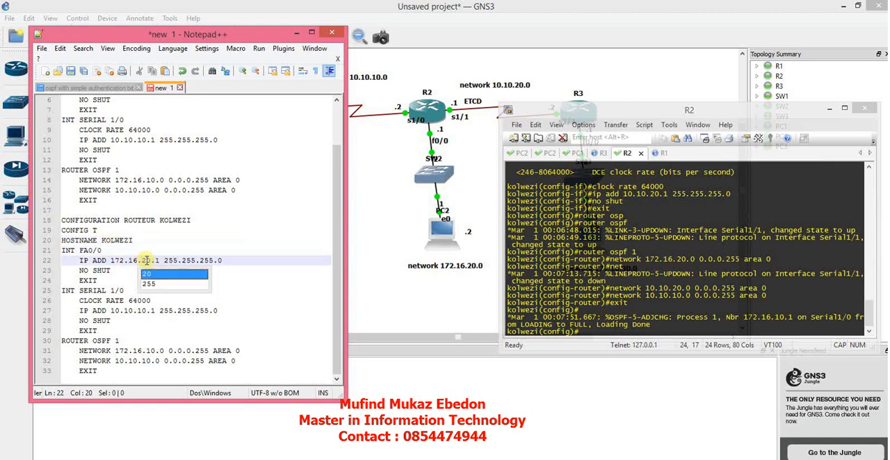
click(244, 260)
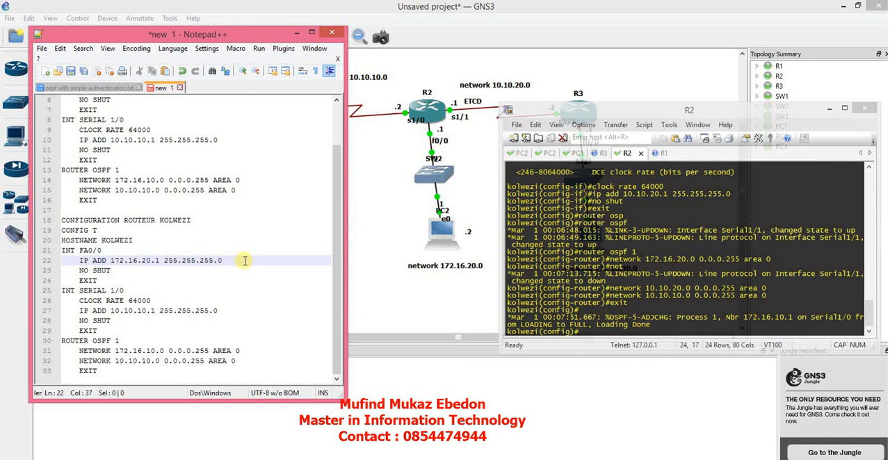
Change the IP address in Kolwezi's serial 1/0 block to 10.10.10.2.
click(127, 289)
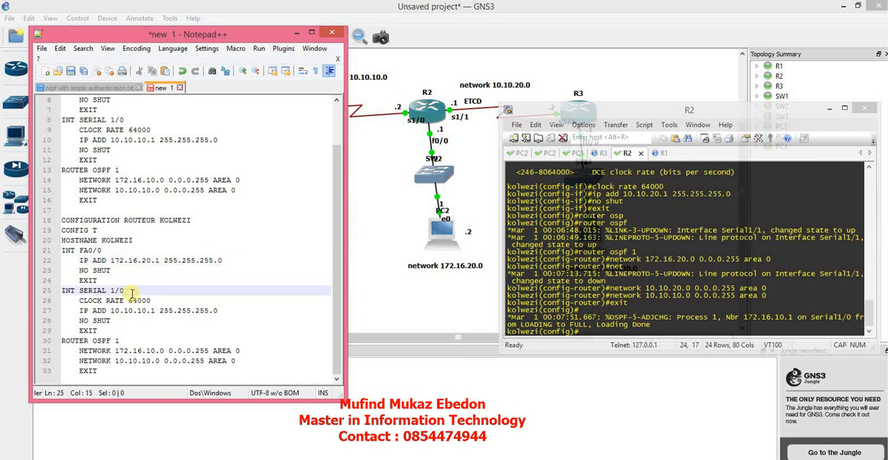
click(154, 310)
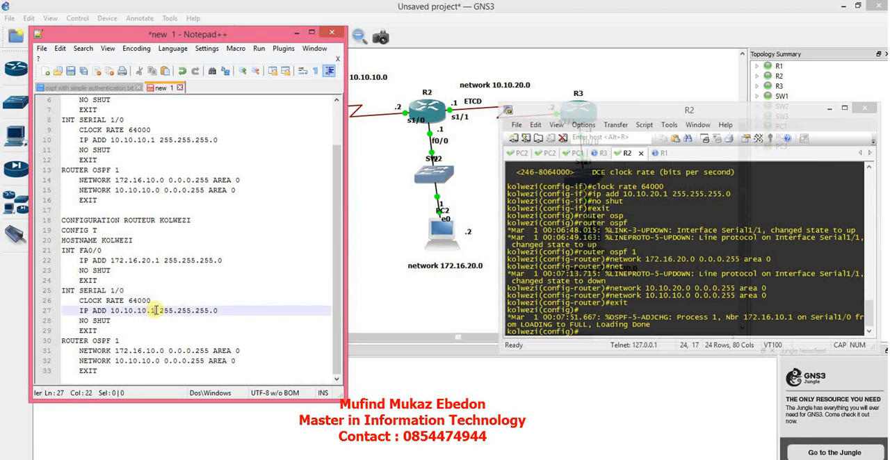
key(BackSpace)
text(2)
click(236, 310)
Duplicate Kolwezi's serial 1/0 block on a new line just above its ROUTER OSPF 1 line.
click(126, 340)
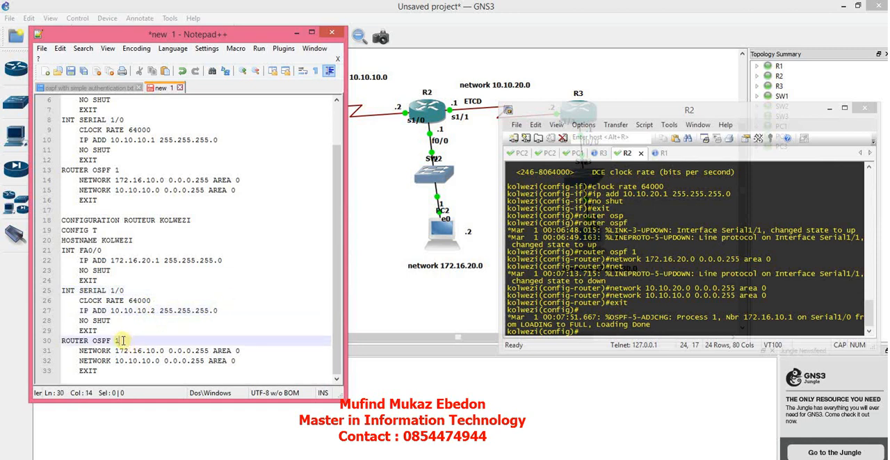
click(113, 331)
key(Return)
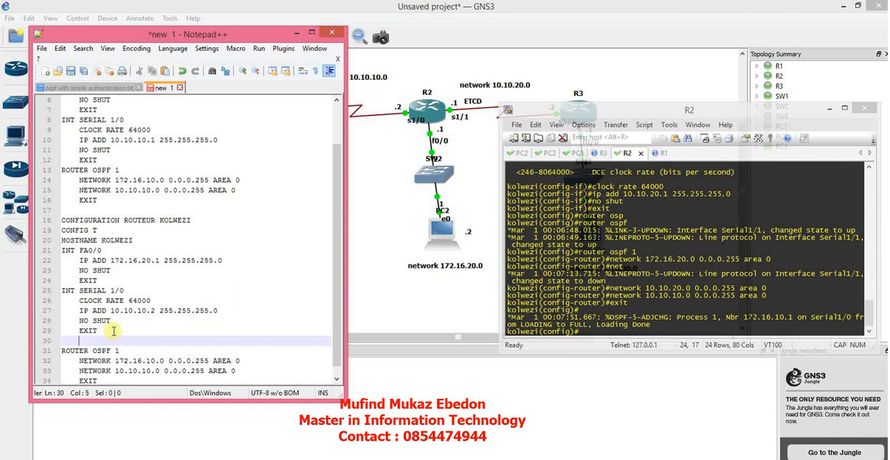
drag(113, 330, 66, 292)
key(ctrl+c)
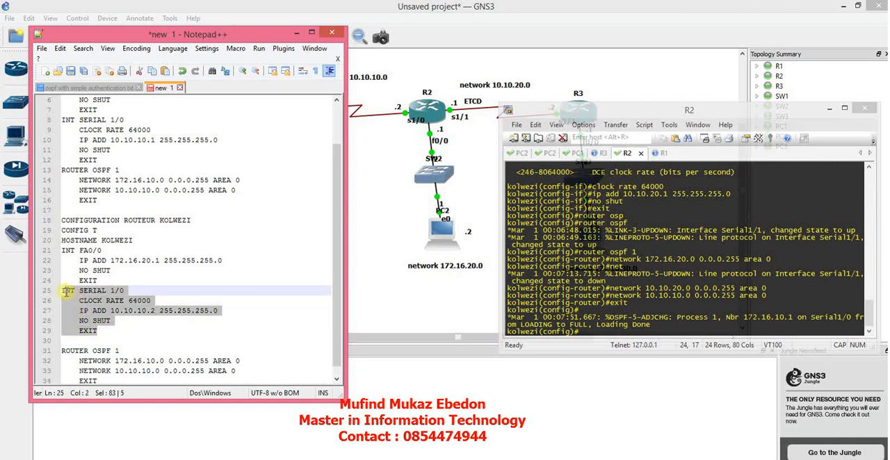
click(62, 340)
key(ctrl+v)
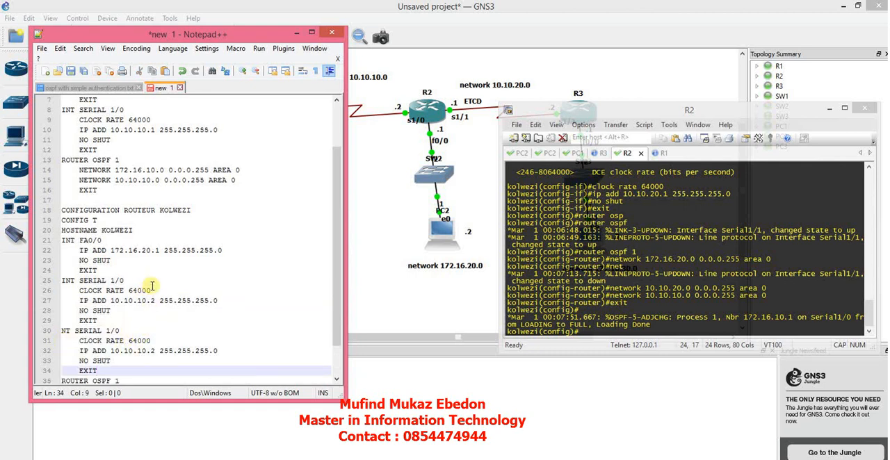
Delete the CLOCK RATE 64000 line from Kolwezi's first serial 1/0 block and fix the remaining IP ADD indentation.
drag(153, 290, 80, 288)
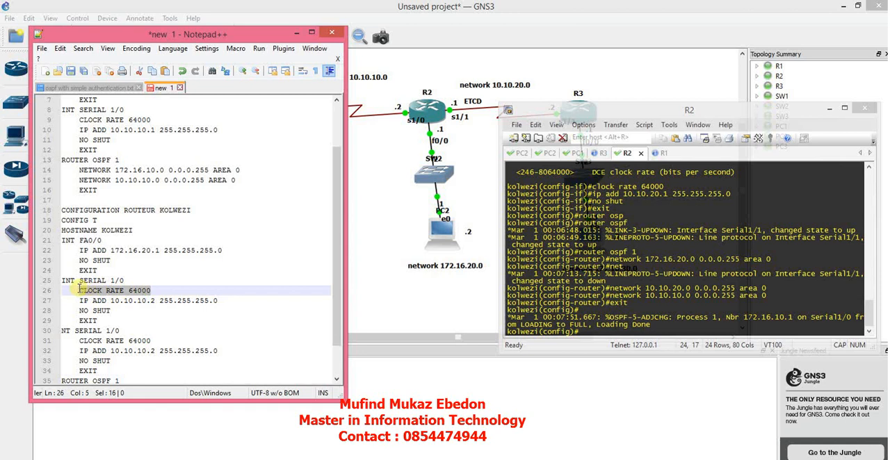
key(Delete)
key(Delete)
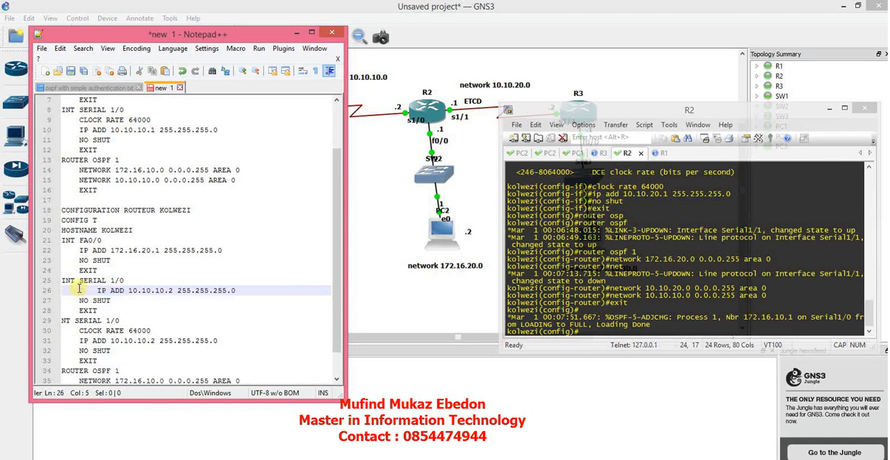
key(Delete)
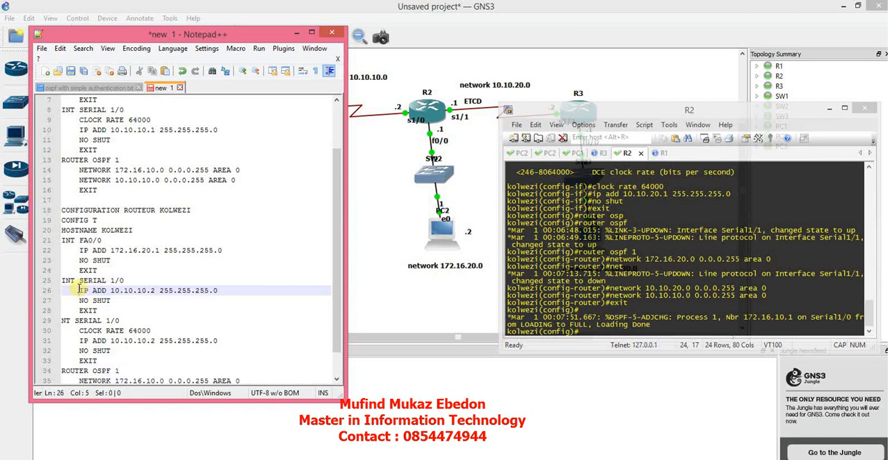
Change Kolwezi's second serial block in the text file to SERIAL 1/1 with IP address 10.10.20.2.
click(119, 322)
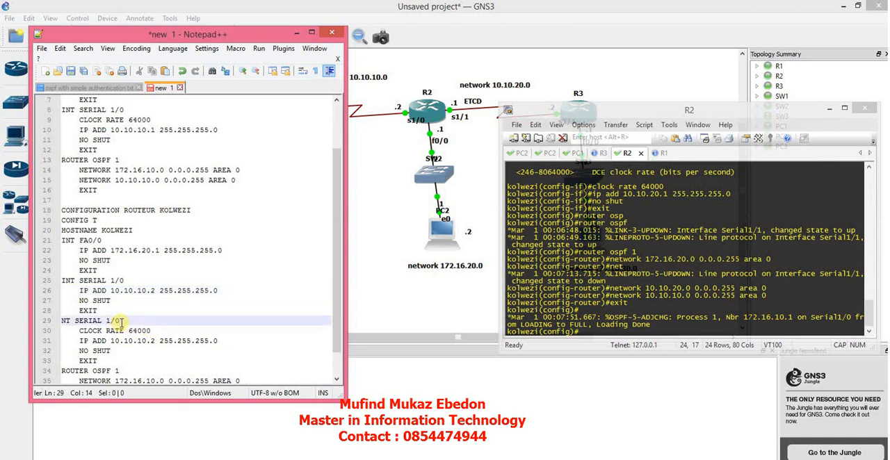
key(BackSpace)
text(1)
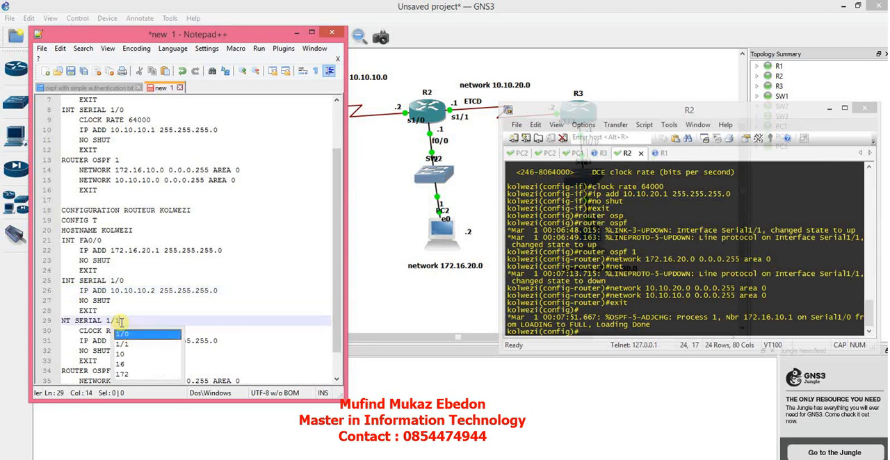
click(214, 342)
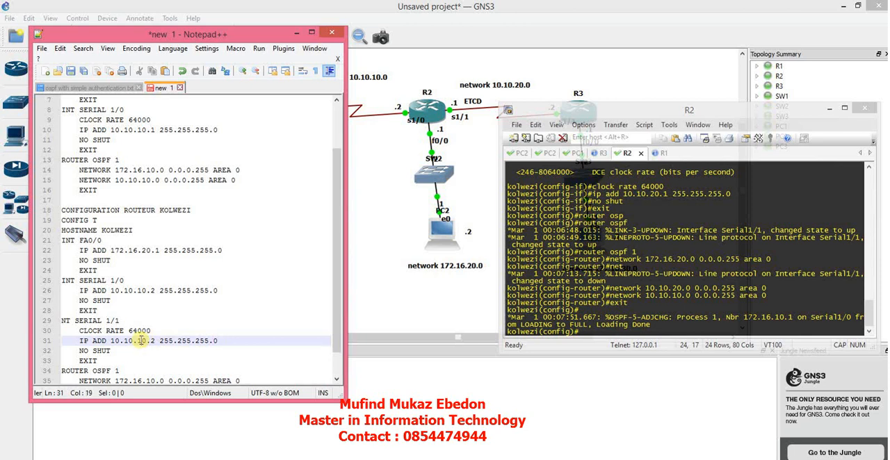
key(BackSpace)
text(2)
click(232, 350)
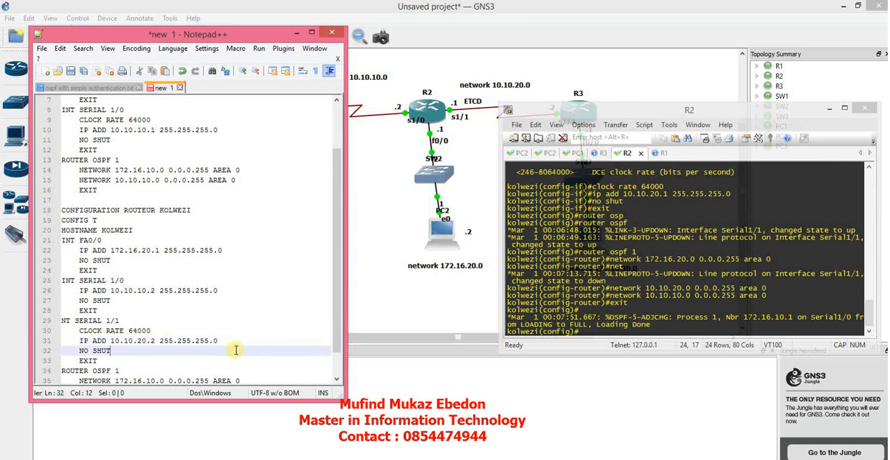
Change the first network under Kolwezi's ROUTER OSPF 1 to 172.16.20.0.
scroll(339, 326, down, 1)
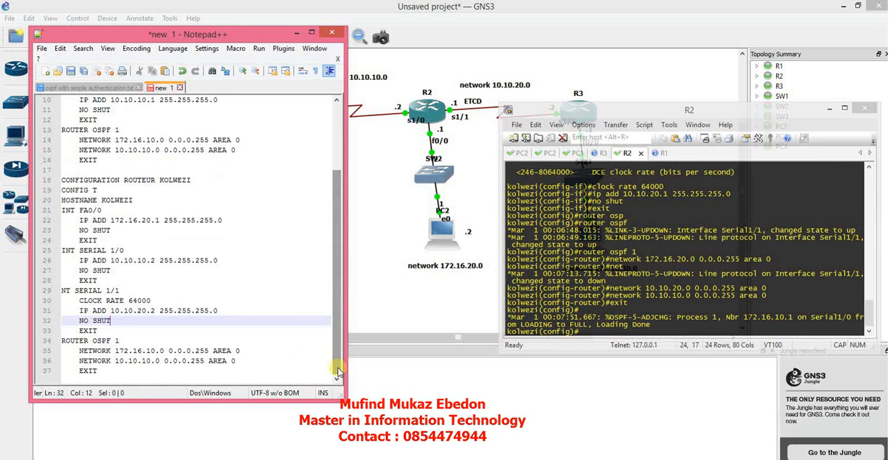
click(150, 350)
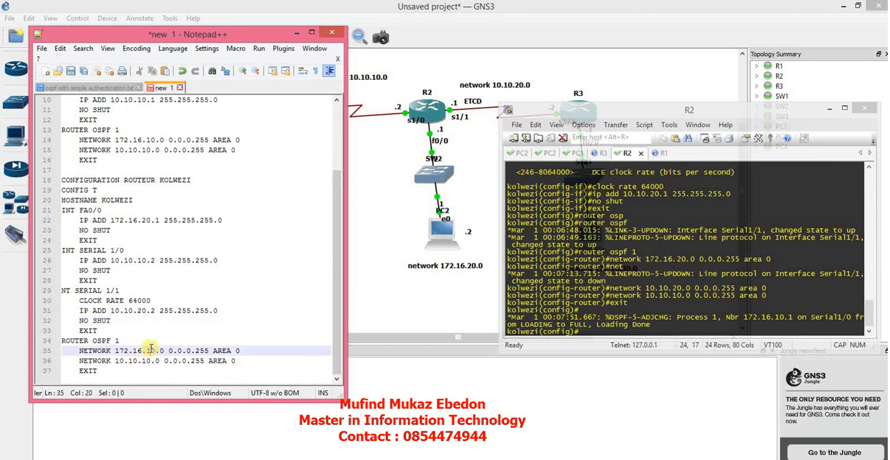
key(Delete)
text(2)
Duplicate Kolwezi's NETWORK 10.10.10.0 line directly below itself and change the copy's network to 10.10.20.0.
click(127, 361)
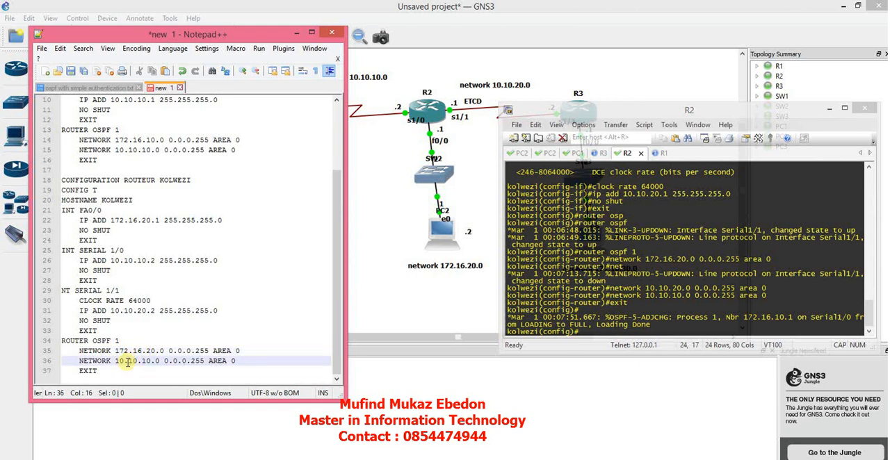
mouse_move(236, 359)
mouse_down()
mouse_move(90, 360)
mouse_move(111, 350)
mouse_move(78, 361)
mouse_move(252, 359)
mouse_move(240, 360)
mouse_up()
key(ctrl+c)
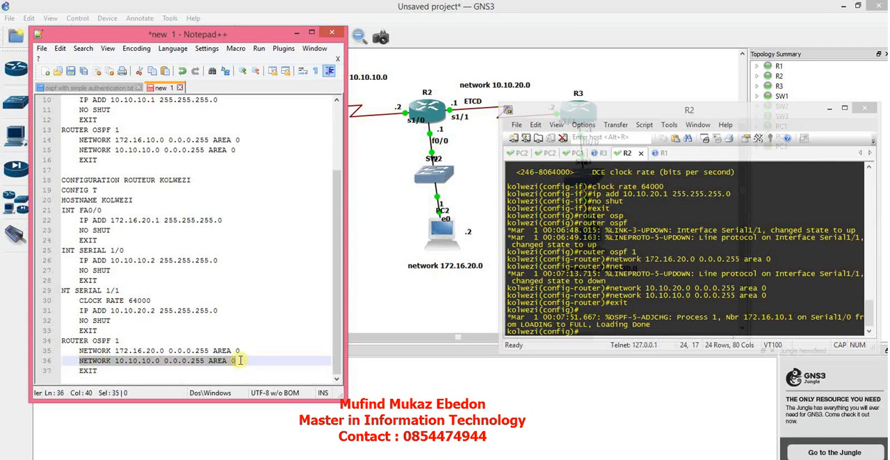
click(260, 361)
key(Return)
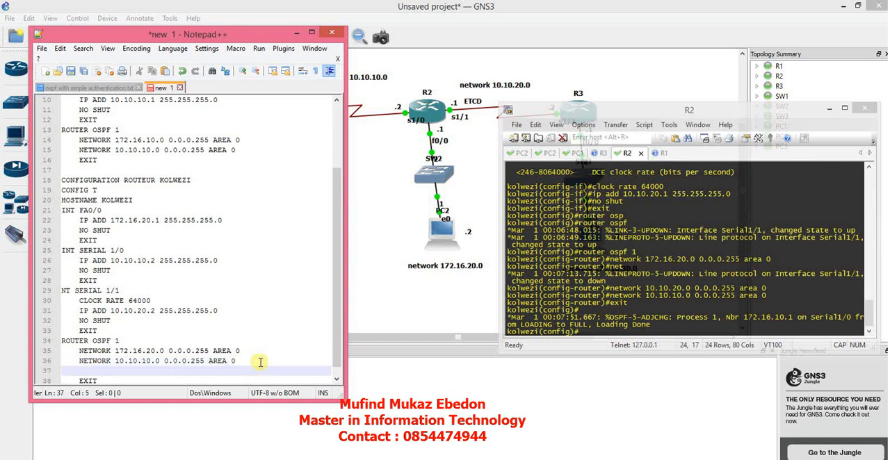
key(ctrl+v)
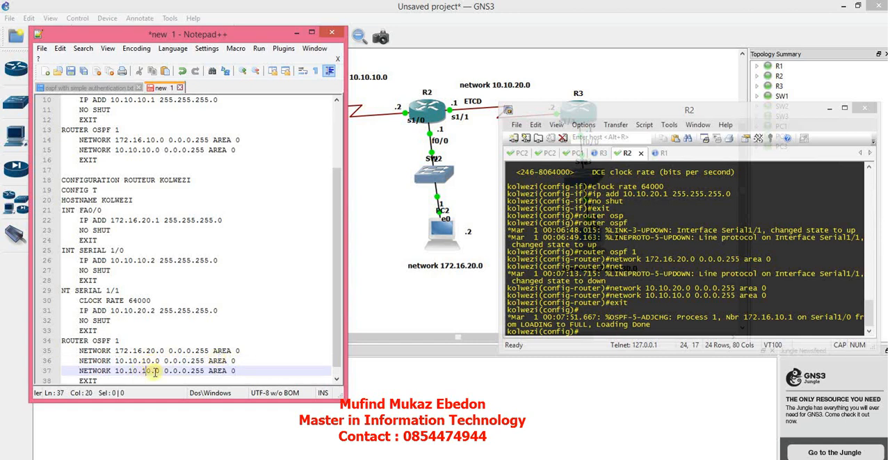
key(BackSpace)
text(2)
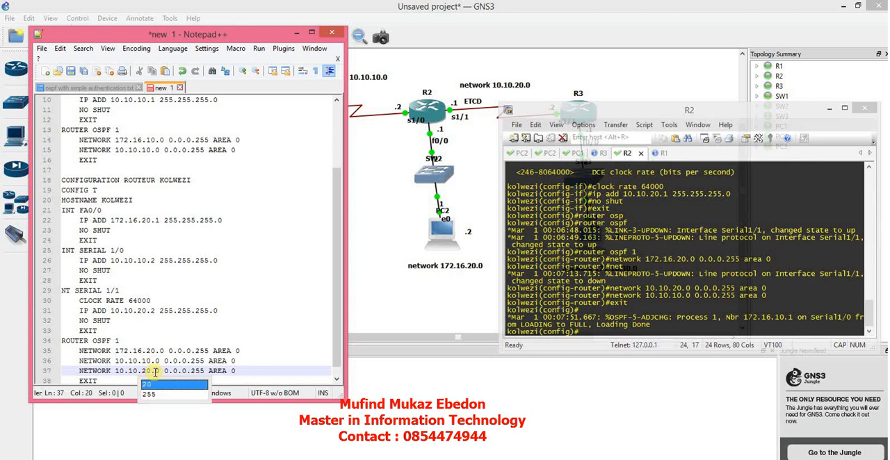
click(262, 371)
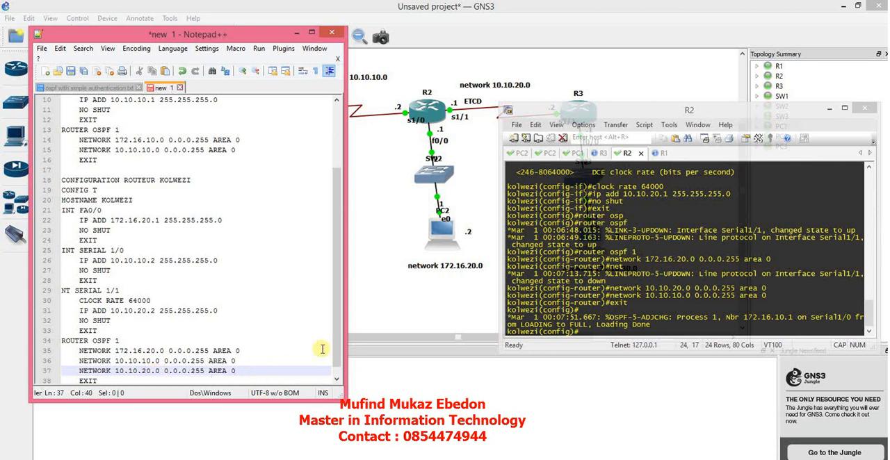
Add blank lines after Kolwezi's final EXIT and put a # in front of the CONFIGURATION ROUTEUR KOLWEZI heading.
scroll(336, 342, down, 1)
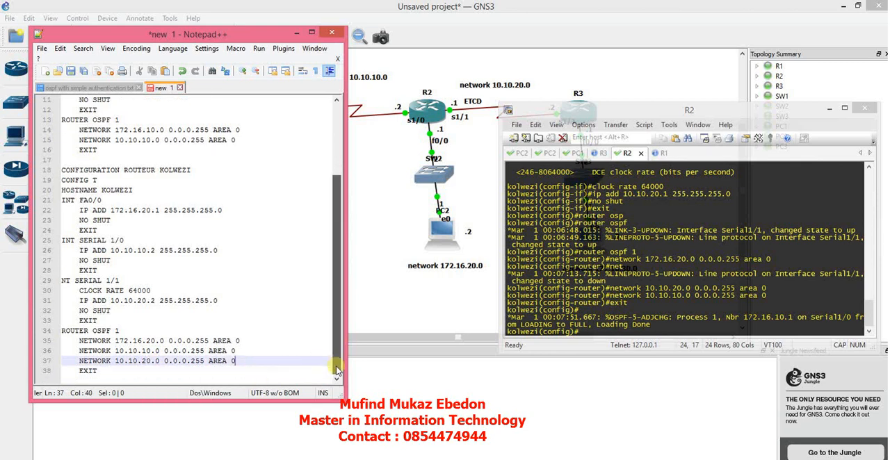
click(166, 374)
key(Return)
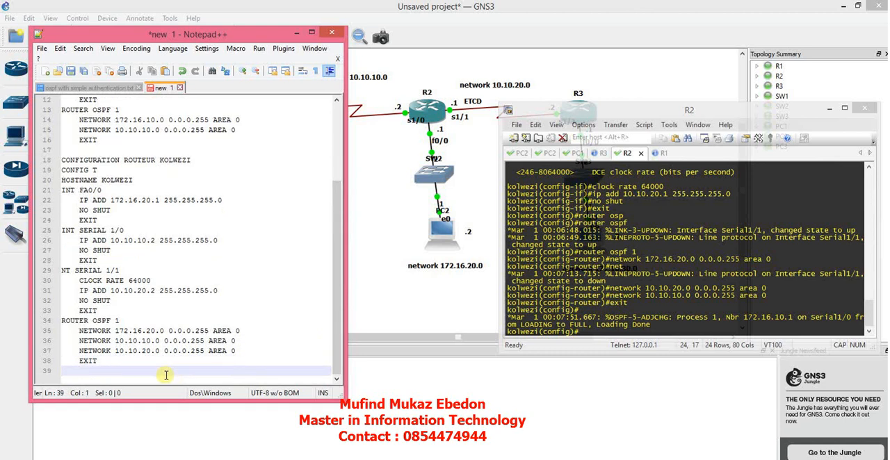
key(Return)
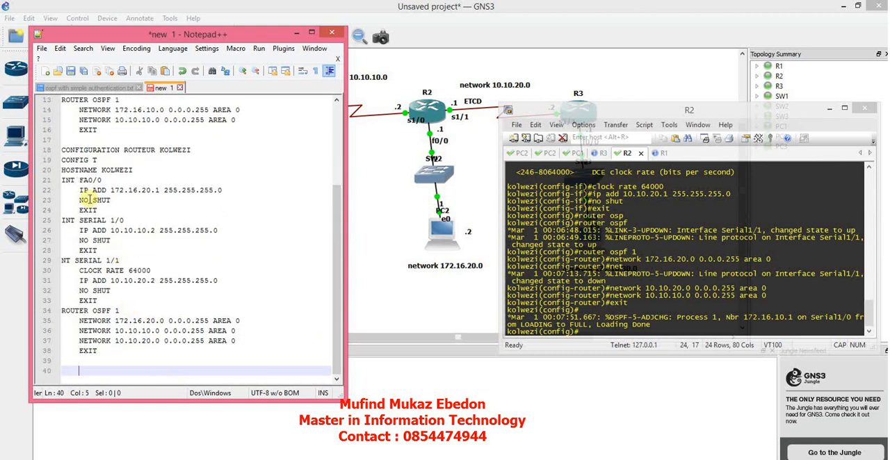
click(61, 150)
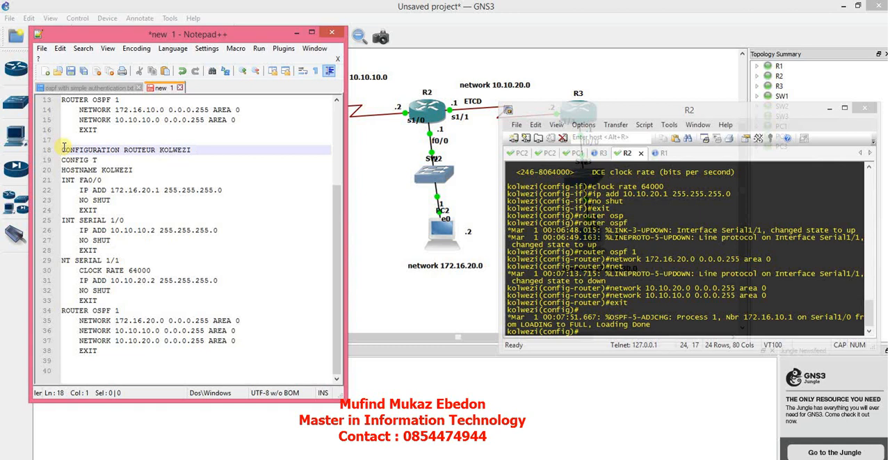
text(#)
Add the heading #CONFIGURATION ROUTEUR LIKASI below Kolwezi's commands, followed by a new line.
click(73, 362)
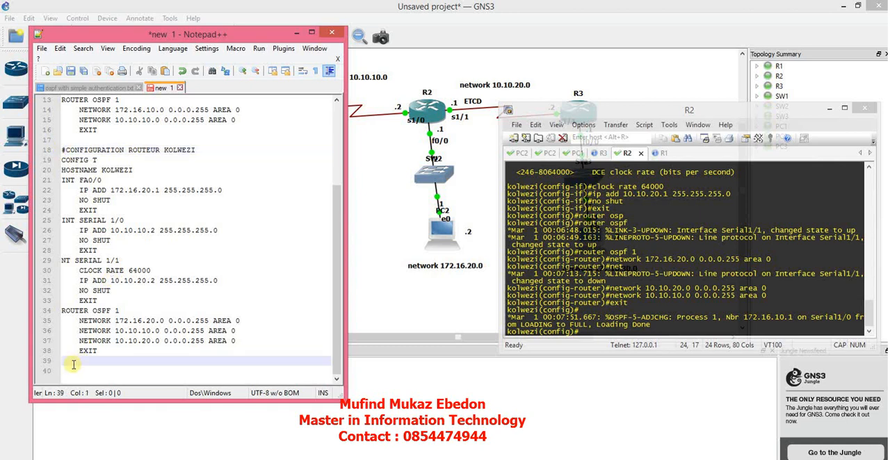
text(#CONFI)
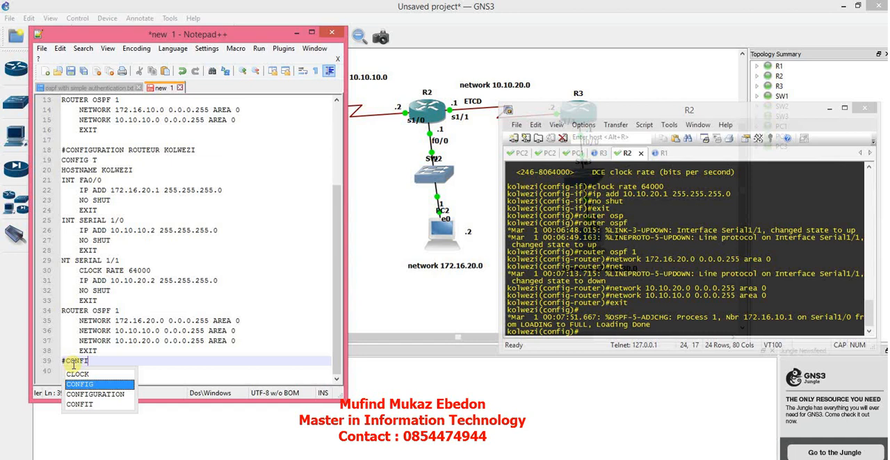
text(GU)
key(Return)
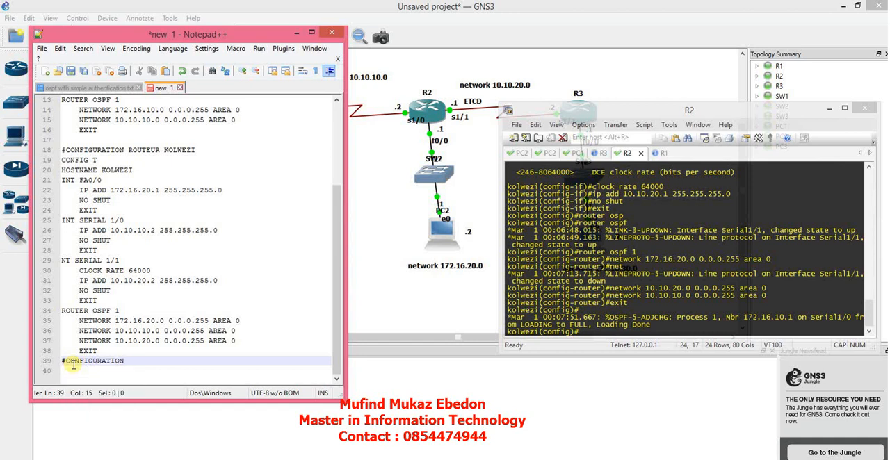
text(ROUTEUR LIKASI)
key(Return)
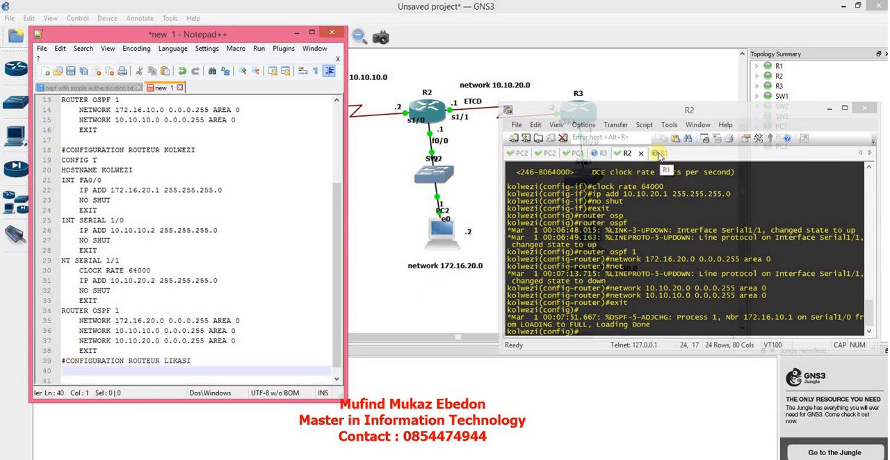
Switch to R3's console and enter global configuration mode with config t.
click(601, 154)
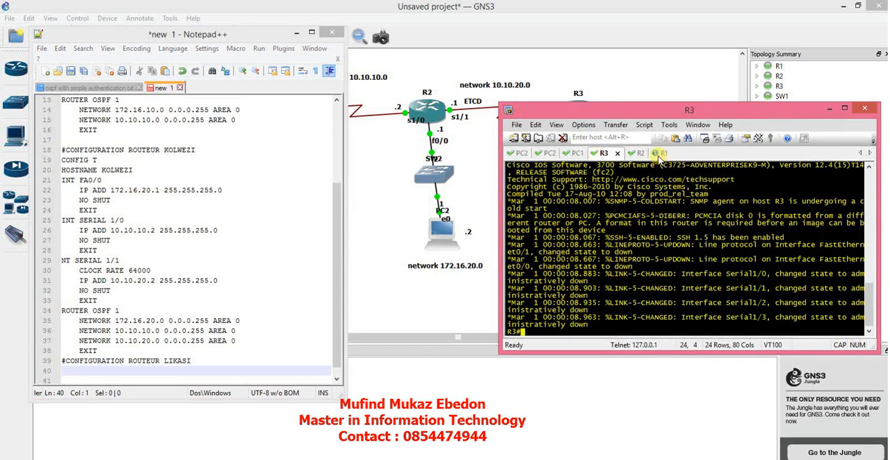
click(660, 154)
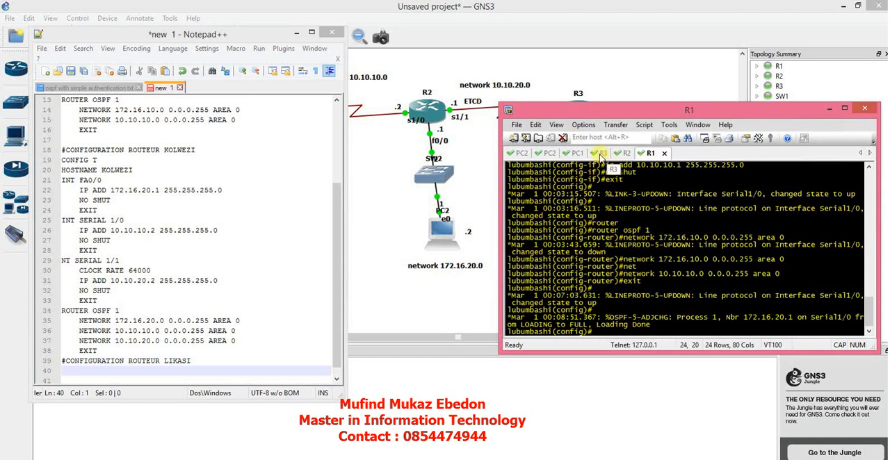
click(600, 153)
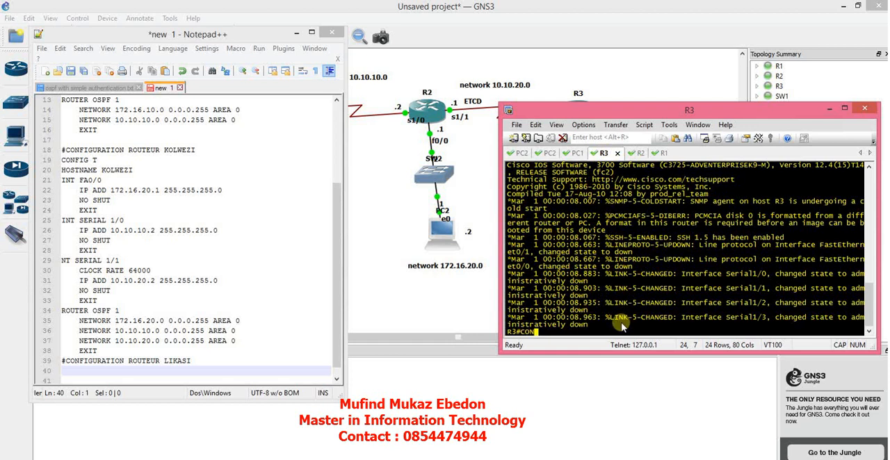
text(config t)
key(Return)
Set R3's hostname to likasi.
text(hosna)
key(Tab)
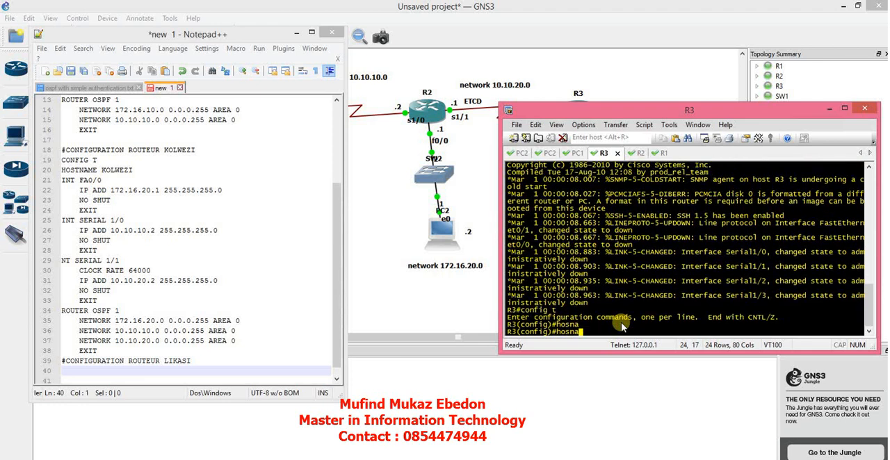
key(BackSpace)
key(BackSpace)
text(t)
key(Tab)
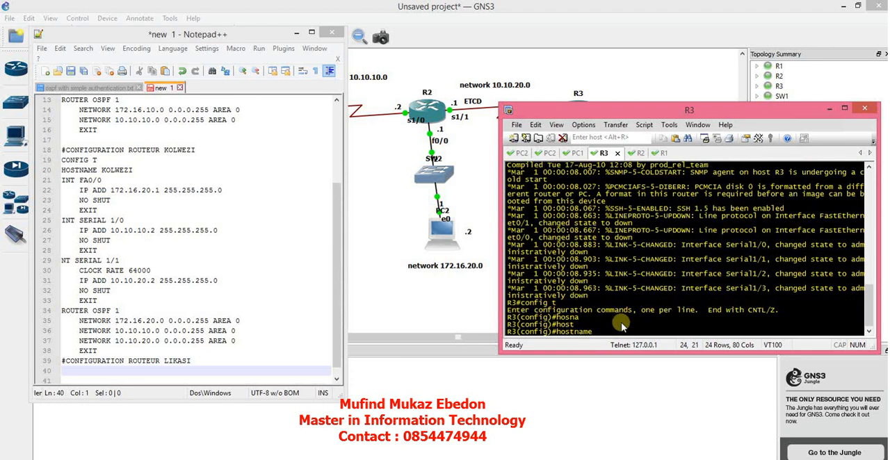
text(likasi)
key(Return)
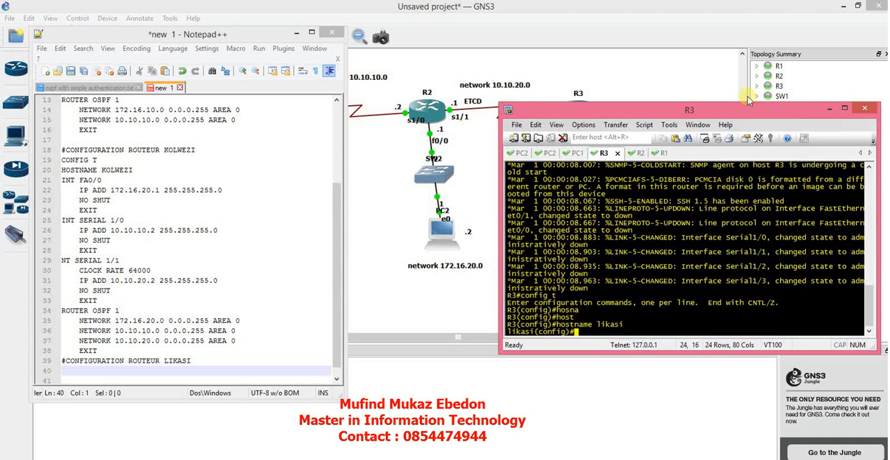
Assign IP address 172.16.30.1 with mask 255.255.255.0 to Likasi's interface fa0/0.
drag(732, 118, 741, 203)
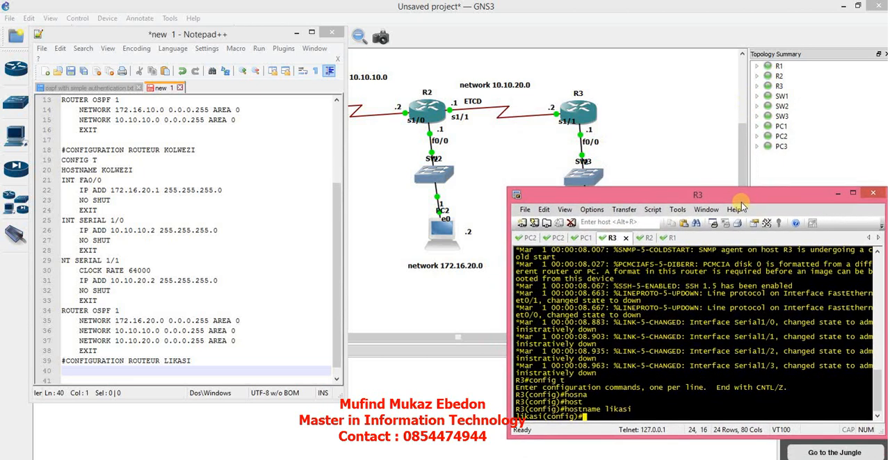
text(int fa)
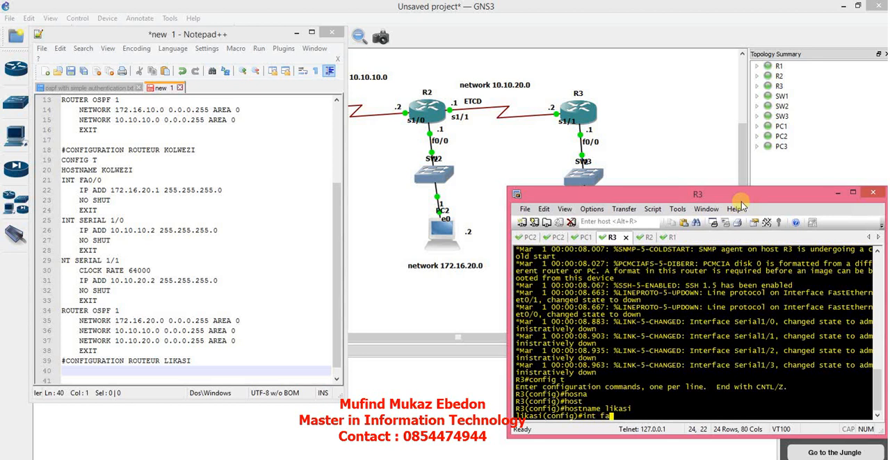
text(0/0)
key(Return)
text(ikasi(config-if)#i)
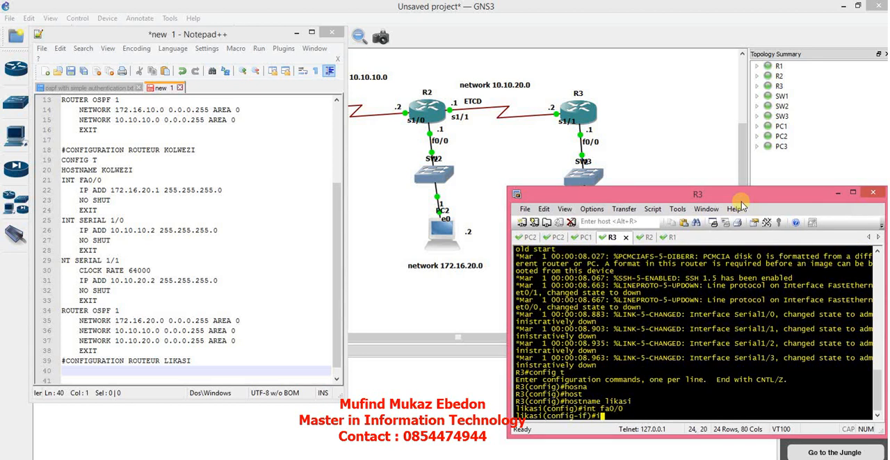
text(p add 172.16.)
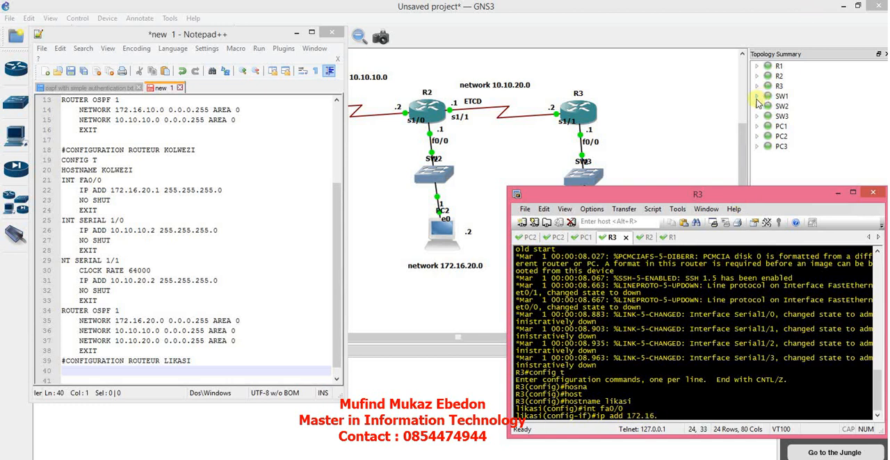
drag(716, 195, 699, 122)
text(30)
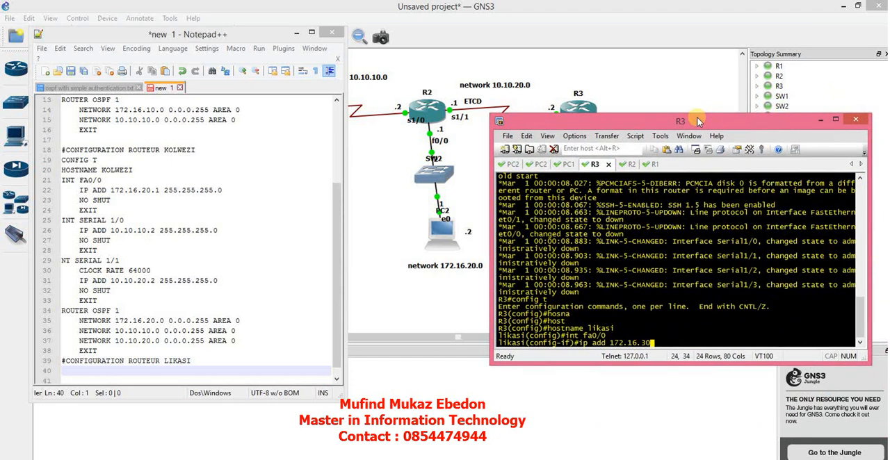
text(.1 255.255.255.0)
key(Return)
Enable Likasi's fa0/0 with no shut and exit its interface configuration.
text(no shut)
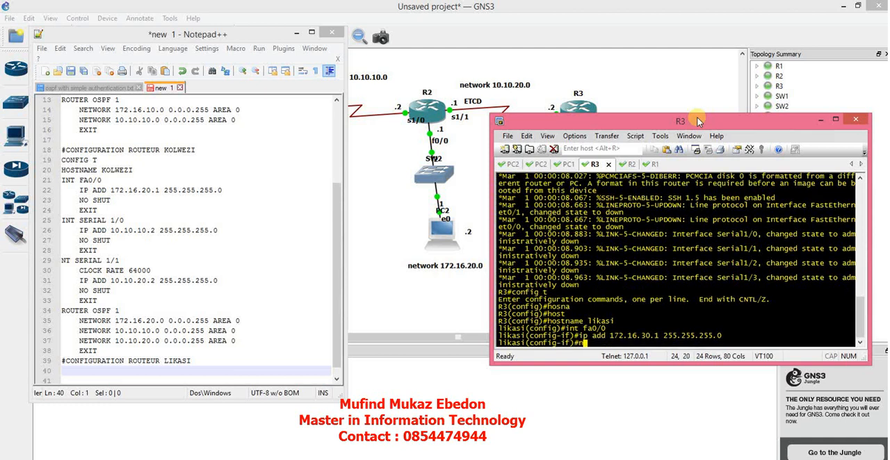
key(Return)
text(exit)
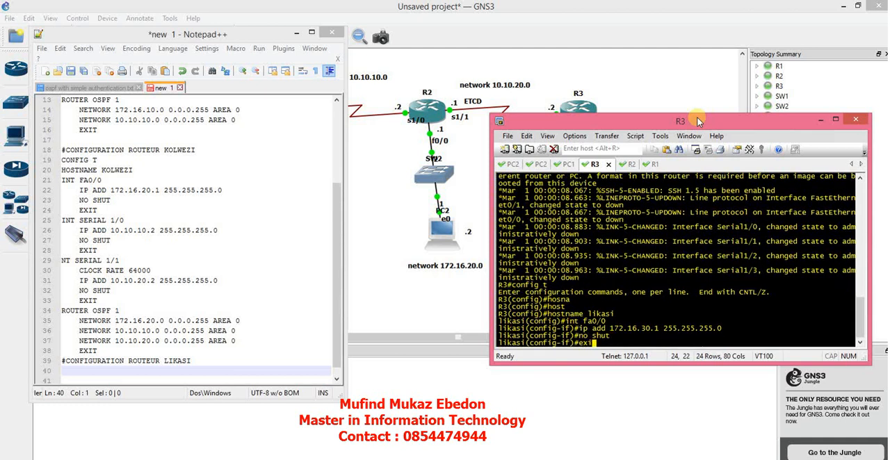
key(Return)
Assign IP address 10.10.10.2 with mask 255.255.255.0 to Likasi's interface serial 1/1.
text(int)
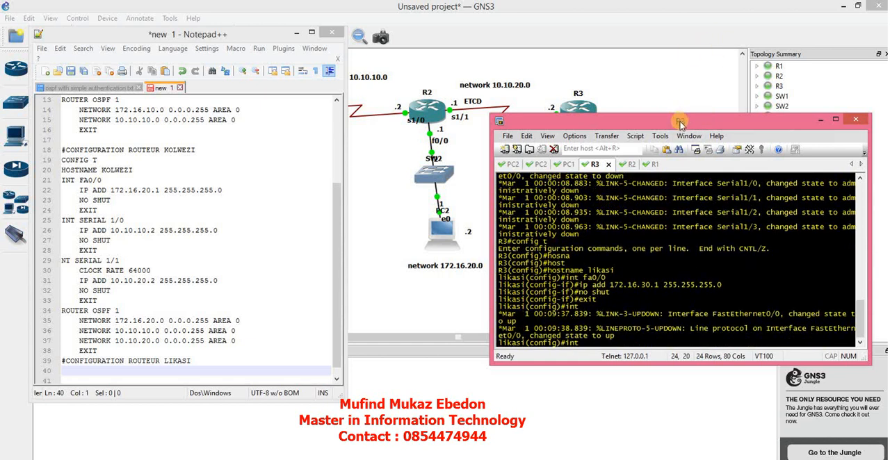
drag(683, 118, 660, 177)
text(seri)
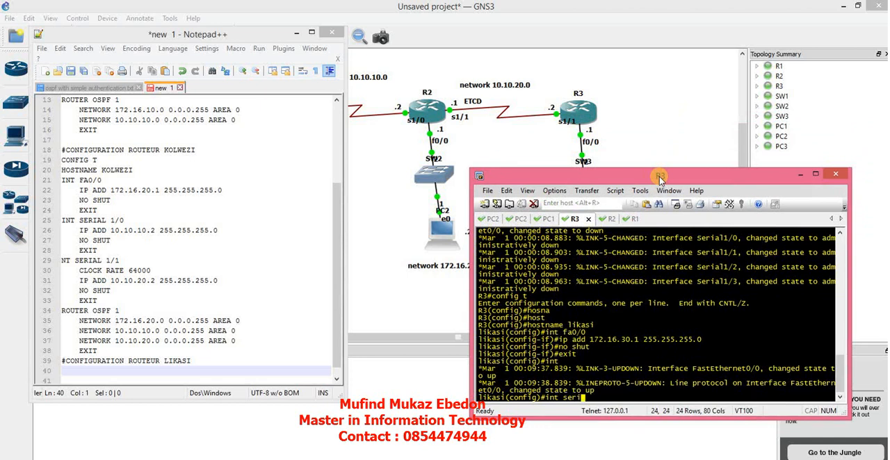
key(Tab)
text(1/1)
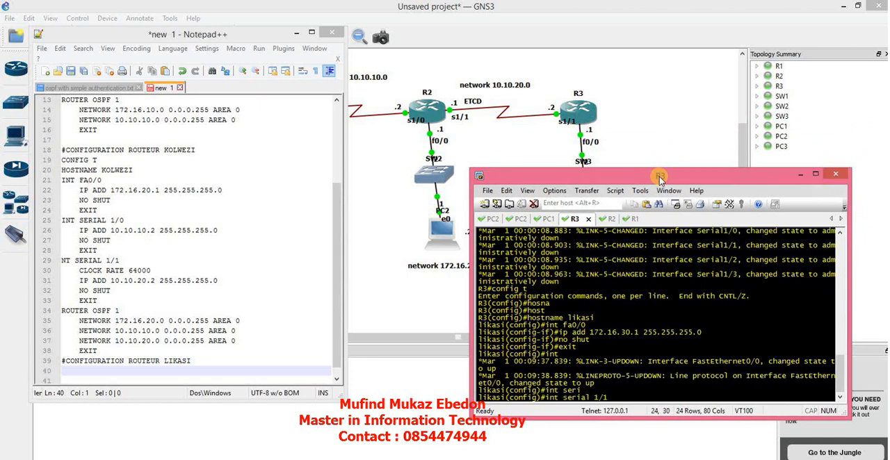
key(Return)
text(ip add )
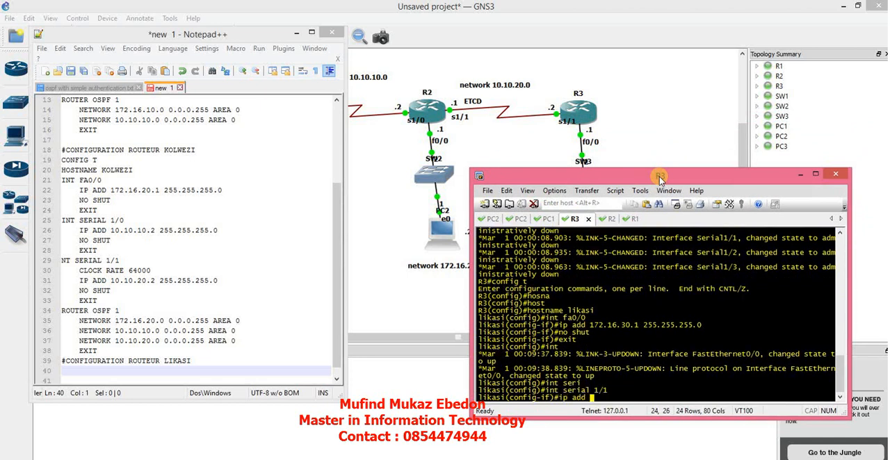
text(10.10.10.2 255.255.255)
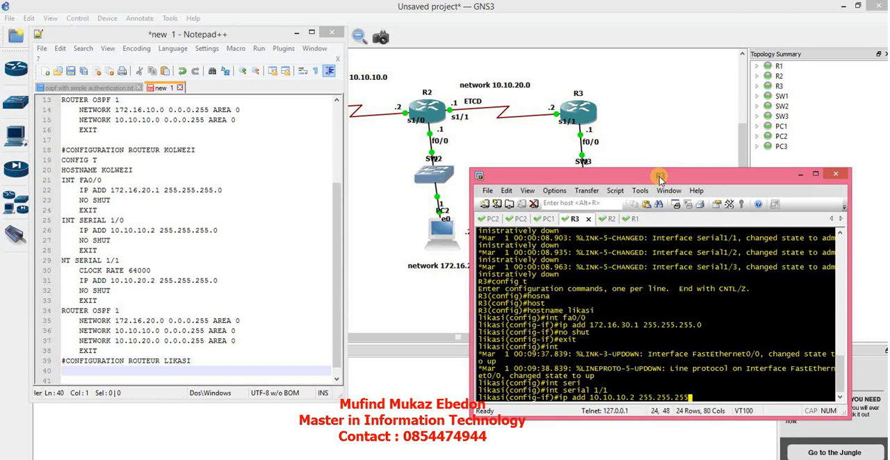
text(.0)
key(Return)
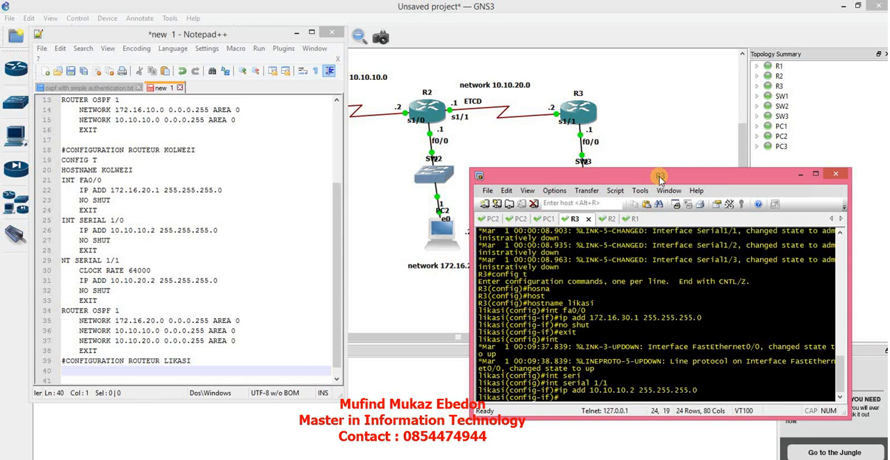
Enable Likasi's serial 1/1 with no shut and exit its interface configuration.
text(no shut)
key(Return)
text(exit)
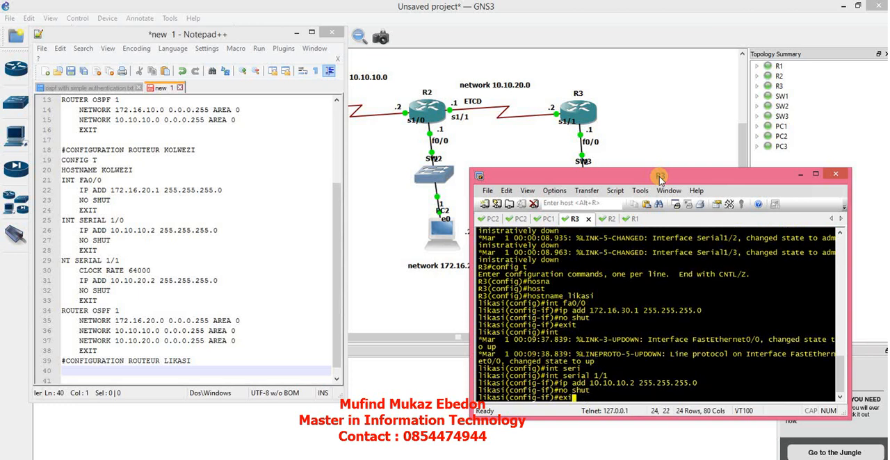
key(Return)
Start OSPF process 1 on Likasi with router ospf 1.
text(router)
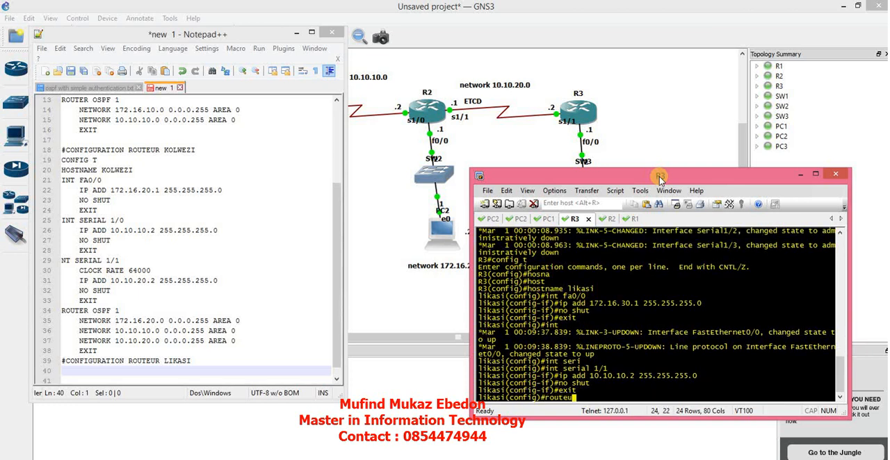
key(BackSpace)
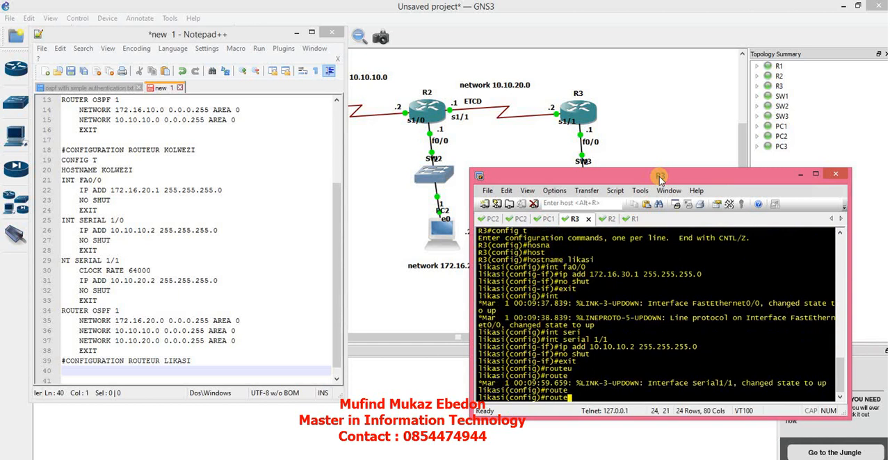
text(r osp)
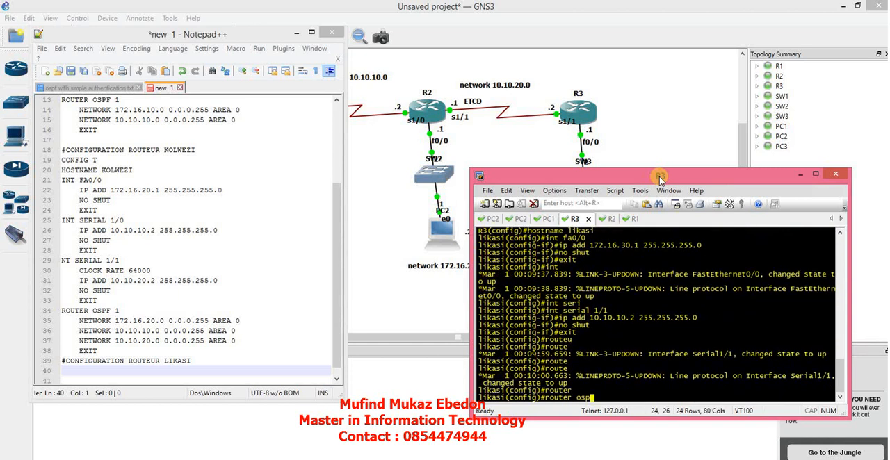
key(Tab)
text(1)
key(Return)
Advertise network 10.10.20.0 with wildcard mask 0.0.0.255 in area 0 in Likasi's OSPF process.
text(network)
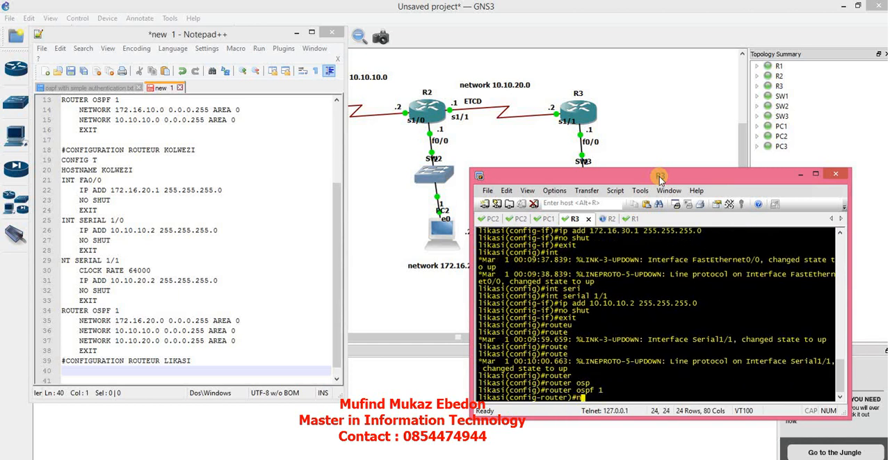
key(Tab)
text(1)
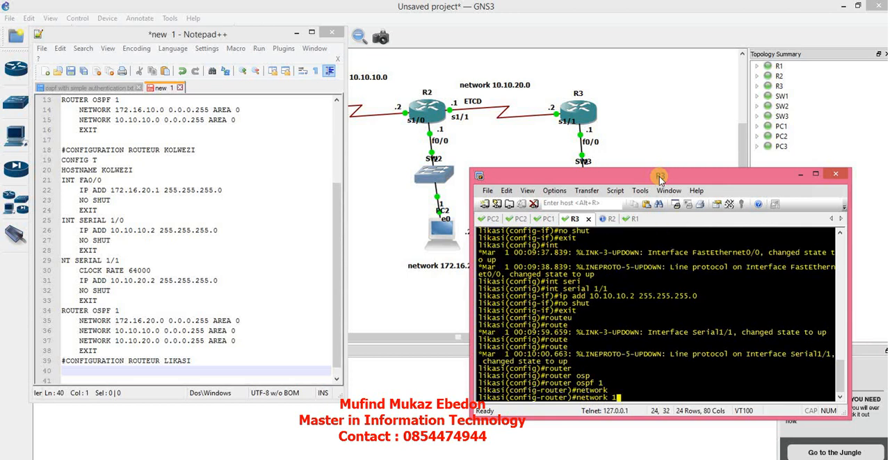
text(0.10.20.0 0.0.0.255 area 0)
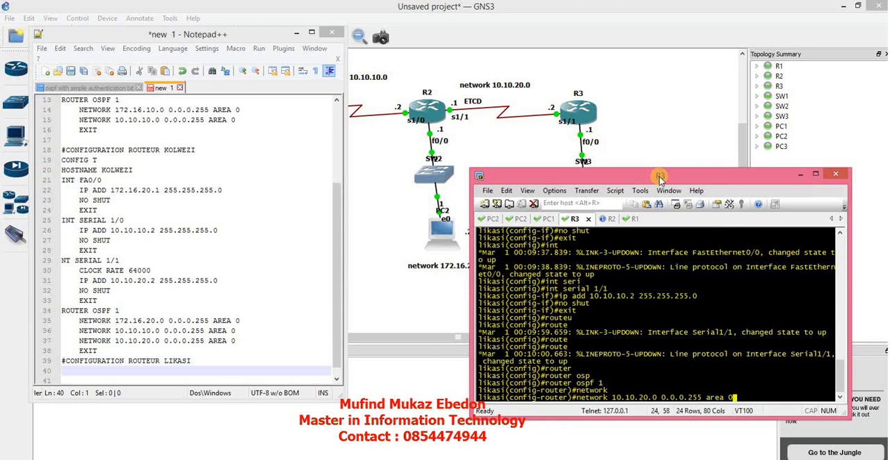
key(Return)
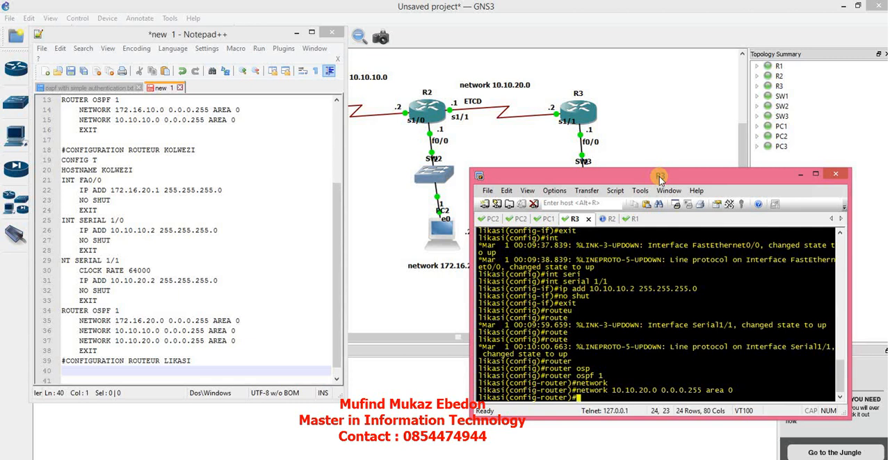
Advertise network 172.16.30.0 with wildcard mask 0.0.0.255 in area 0 on Likasi and exit the OSPF configuration.
key(Up)
text(netwo)
key(BackSpace)
key(Down)
text(network )
text(10)
text(72.)
text(16.)
text(2)
key(BackSpace)
text(30.0 )
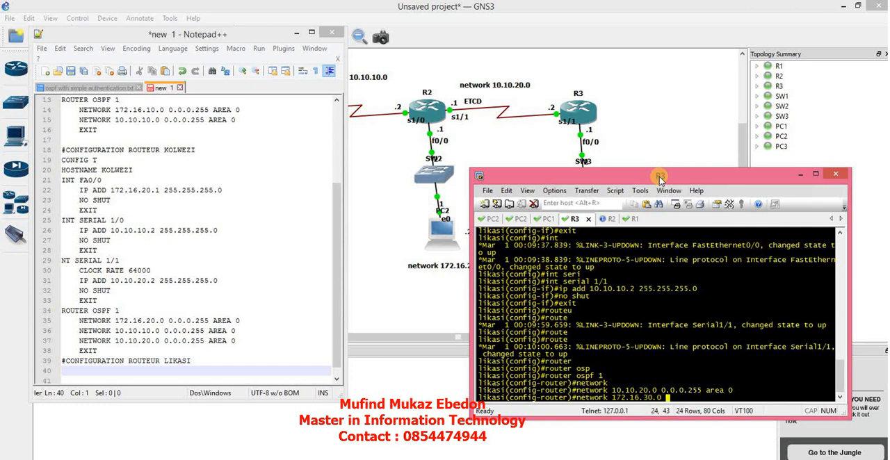
text(0.0.00.255 area0)
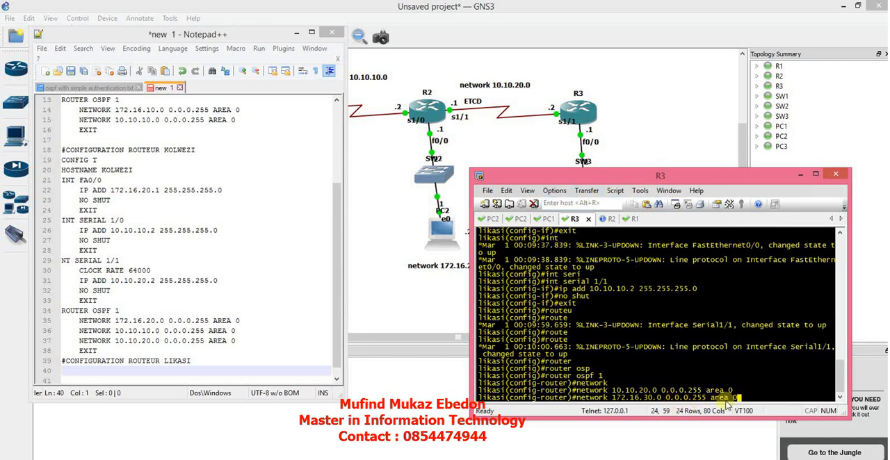
key(Return)
text(ex)
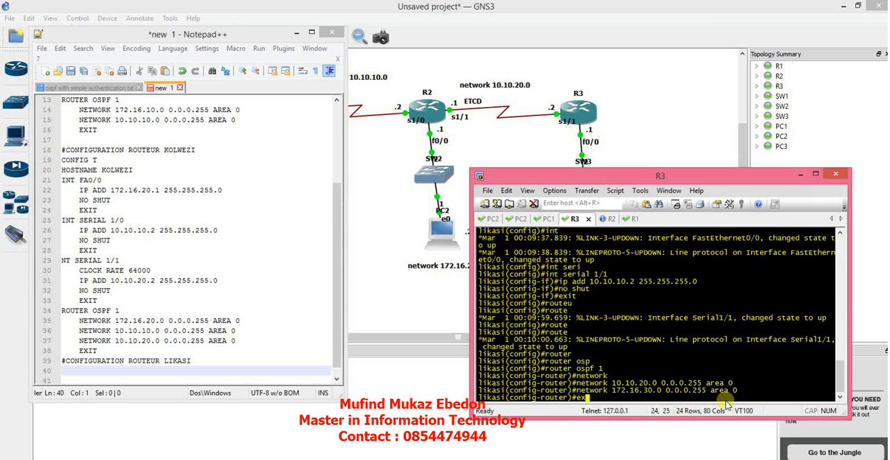
text(uit)
key(Return)
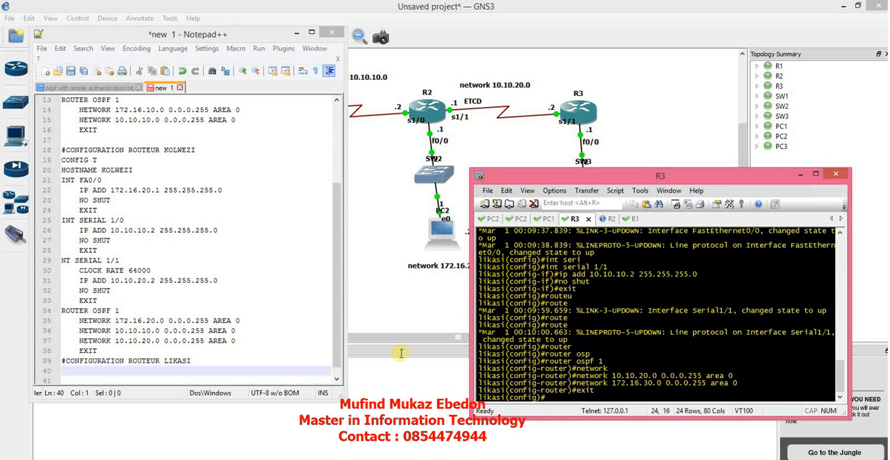
click(148, 368)
text(c)
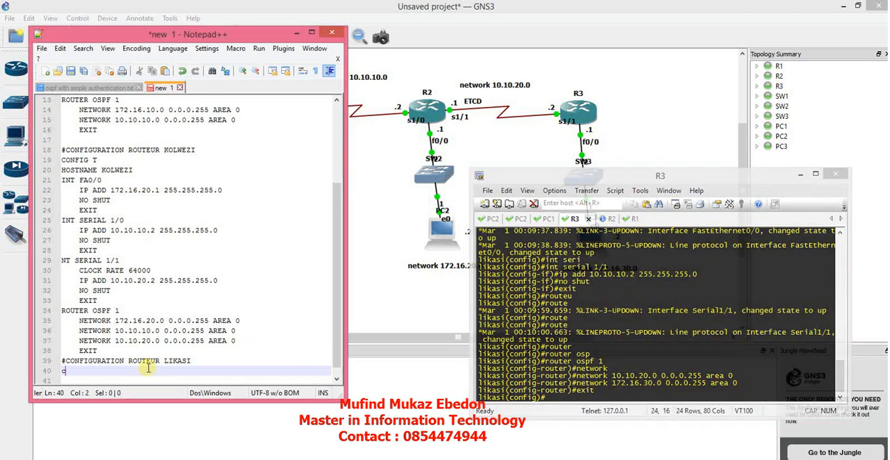
text(onfig)
Copy Lubumbashi's commands from the HOSTNAME line through the final EXIT and paste them under the #CONFIGURATION ROUTEUR LIKASI heading.
drag(335, 208, 340, 137)
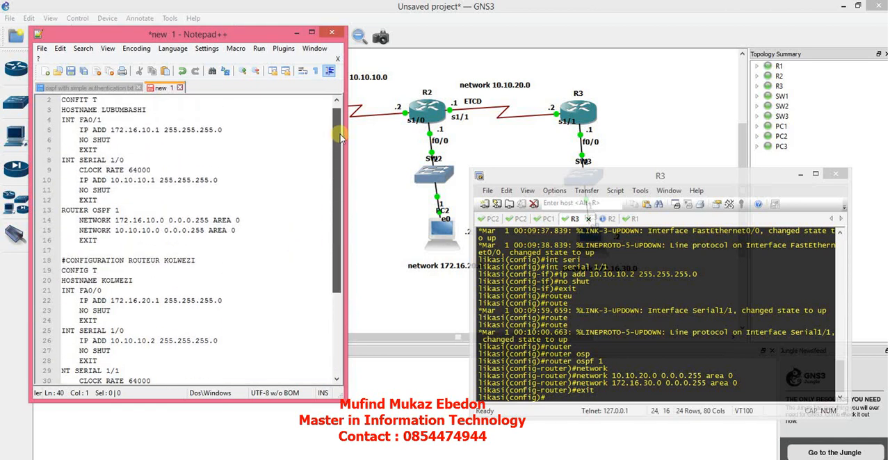
drag(62, 112, 208, 237)
key(ctrl+c)
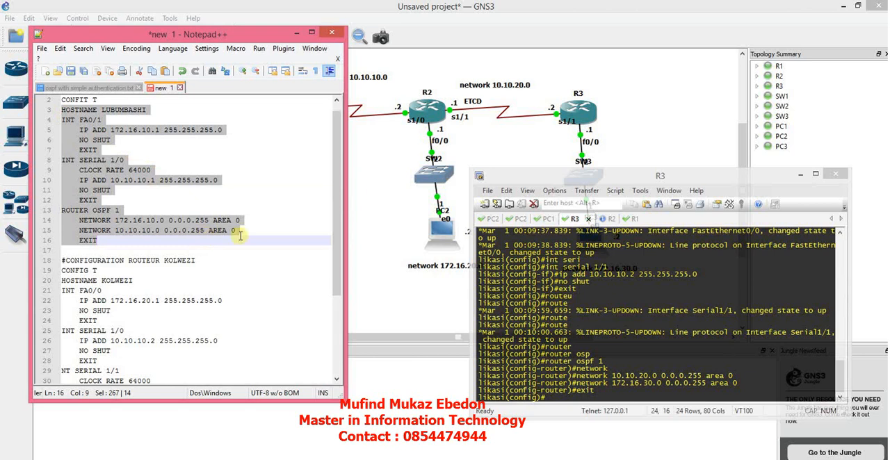
drag(338, 192, 333, 336)
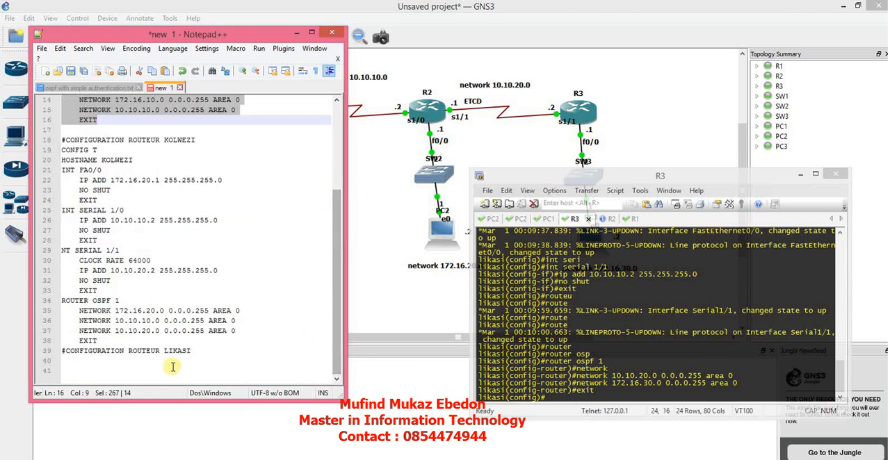
click(139, 365)
key(ctrl+v)
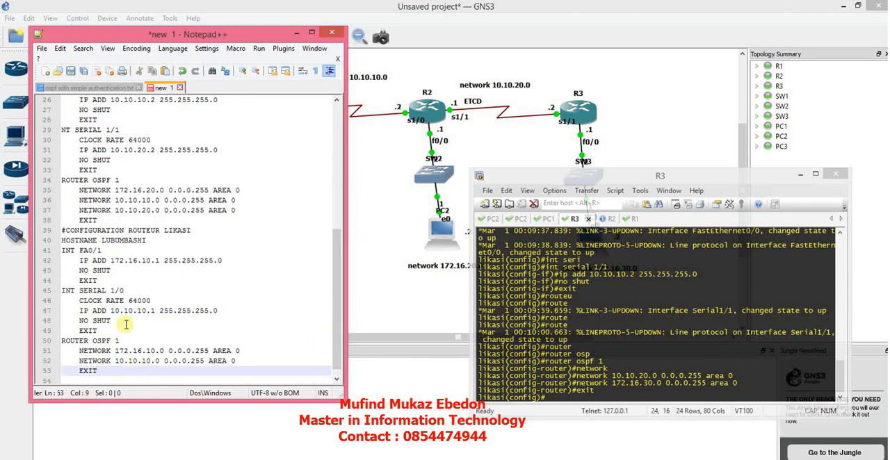
Change the hostname in the pasted Likasi commands to LIKASI.
click(107, 250)
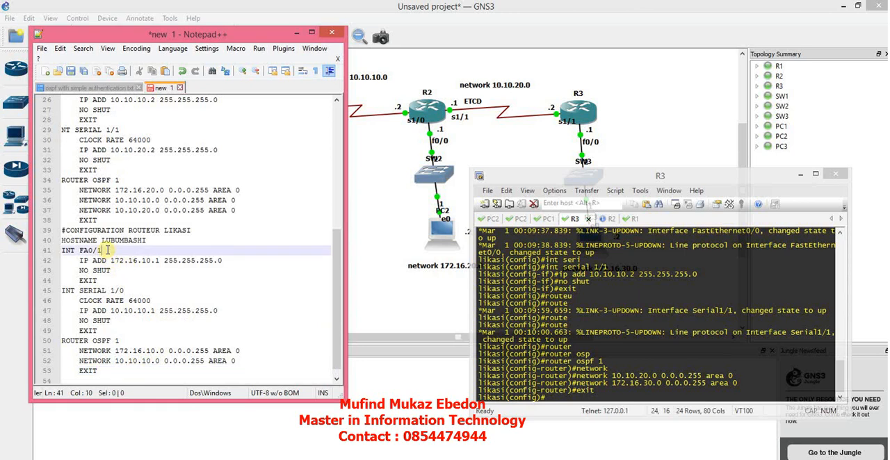
click(149, 240)
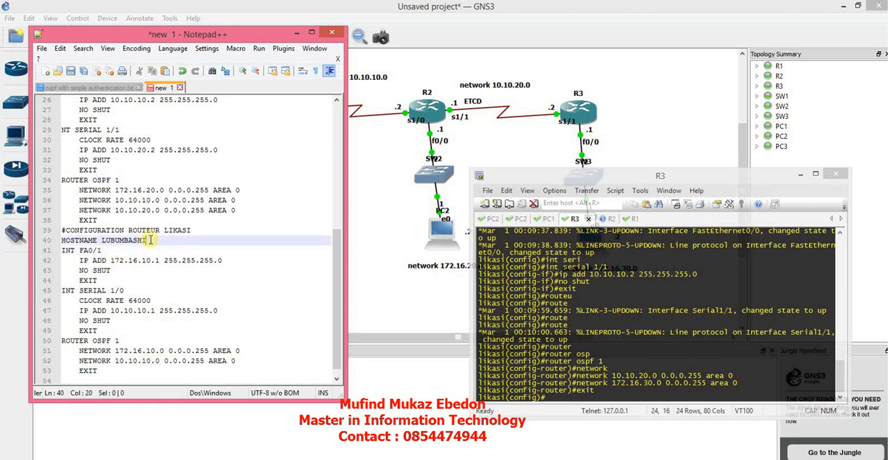
key(BackSpace)
key(BackSpace)
key(BackSpace)
key(BackSpace)
key(BackSpace)
key(BackSpace)
key(BackSpace)
key(BackSpace)
text(ik)
key(BackSpace)
key(BackSpace)
text(IK)
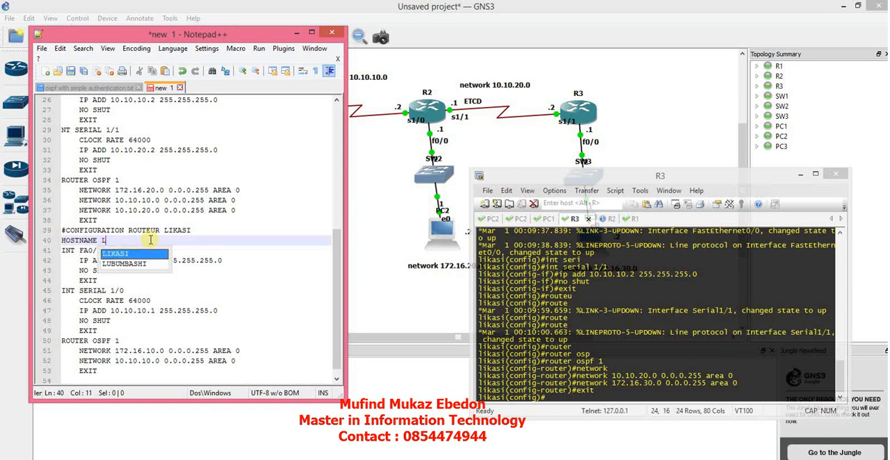
key(Return)
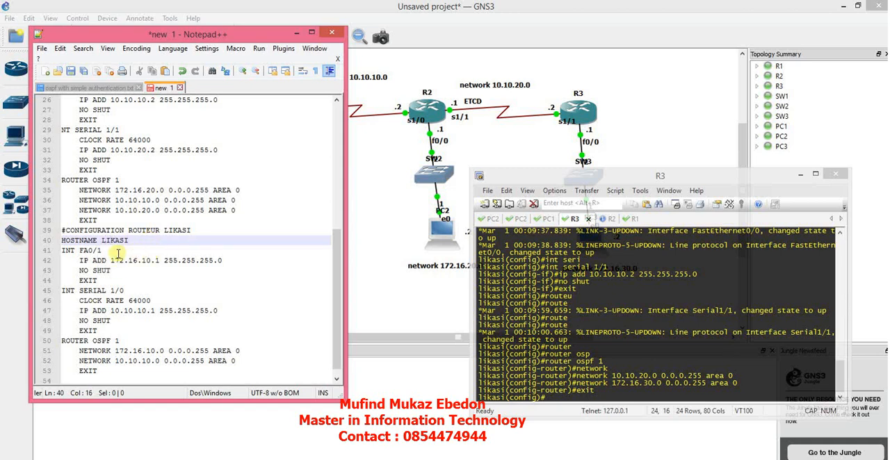
Change Likasi's FastEthernet lines in the notes to INT FA0/0 with IP address 172.16.30.1.
key(Down)
text(0)
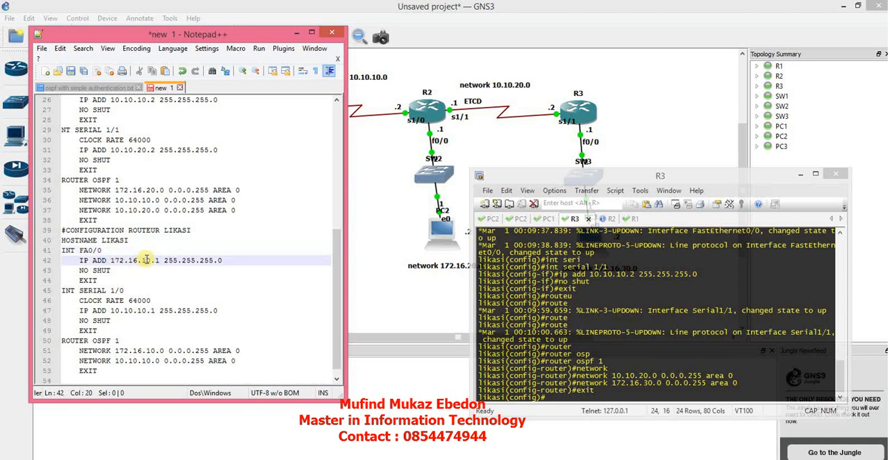
key(BackSpace)
text(3)
Change Likasi's serial interface line in the notes to INT SERIAL 1/1 and delete its CLOCK RATE 64000 line.
click(132, 301)
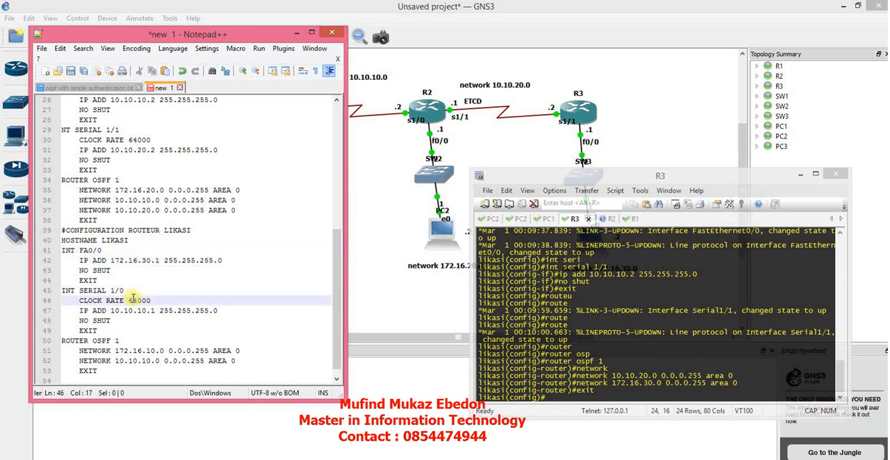
click(123, 291)
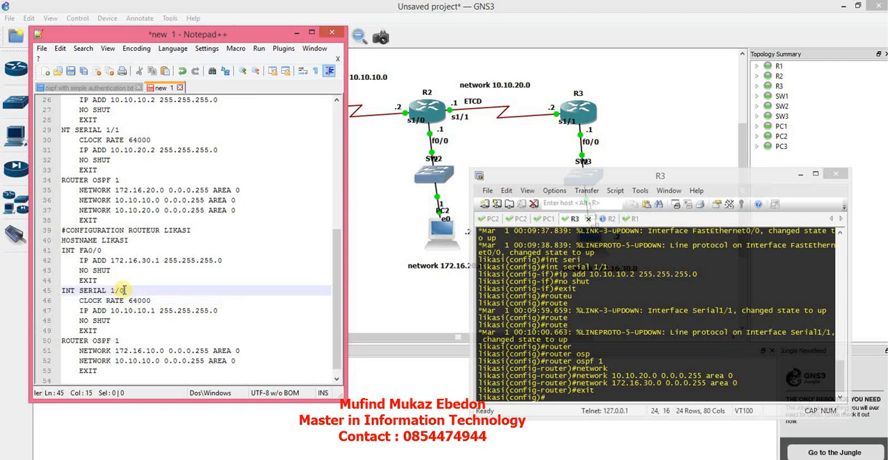
text(1)
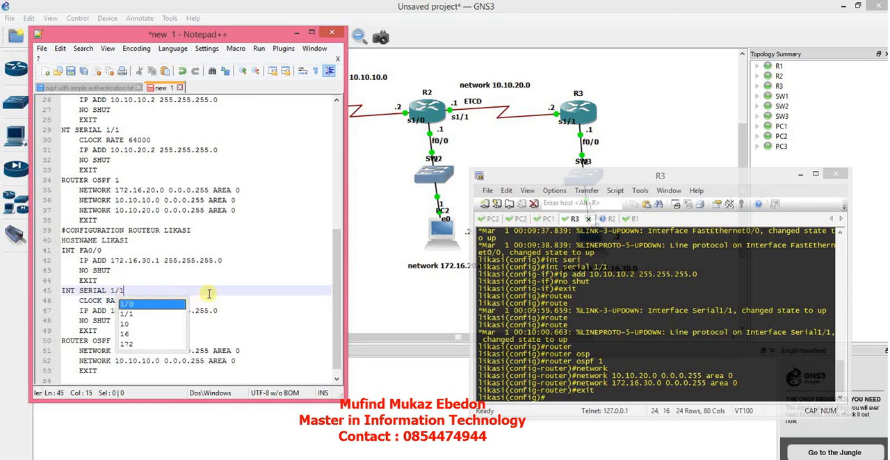
drag(154, 300, 76, 299)
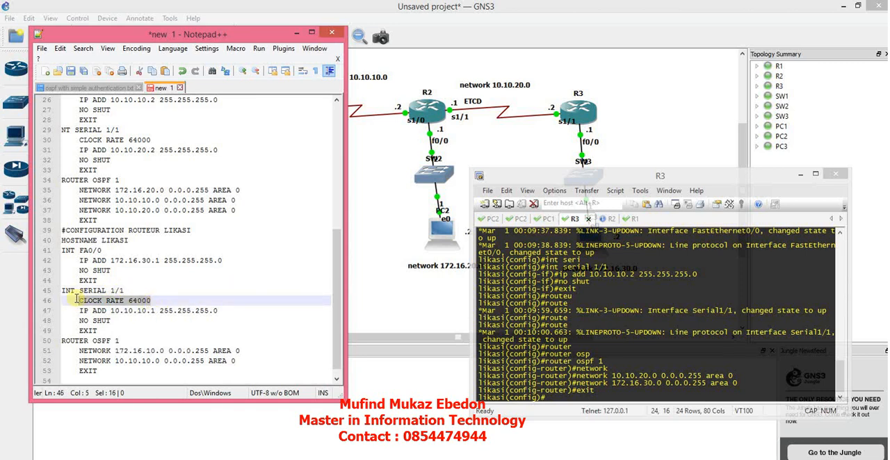
key(Delete)
key(Delete)
key(Delete)
key(Delete)
key(Delete)
key(Delete)
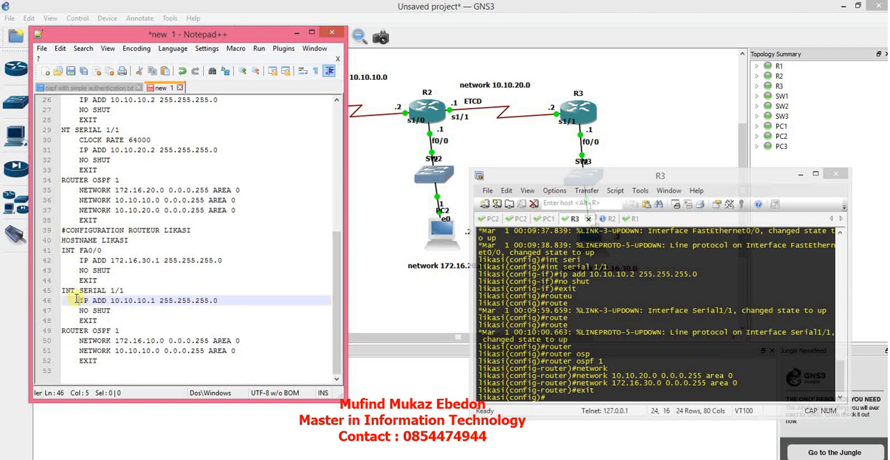
Set the serial 1/1 address in Likasi's notes to 10.10.20.2.
double_click(142, 300)
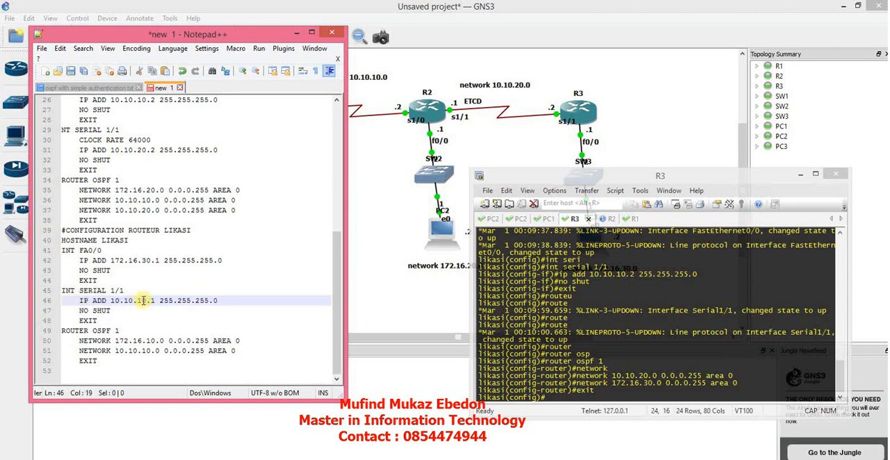
text(20)
key(BackSpace)
text(2)
click(247, 310)
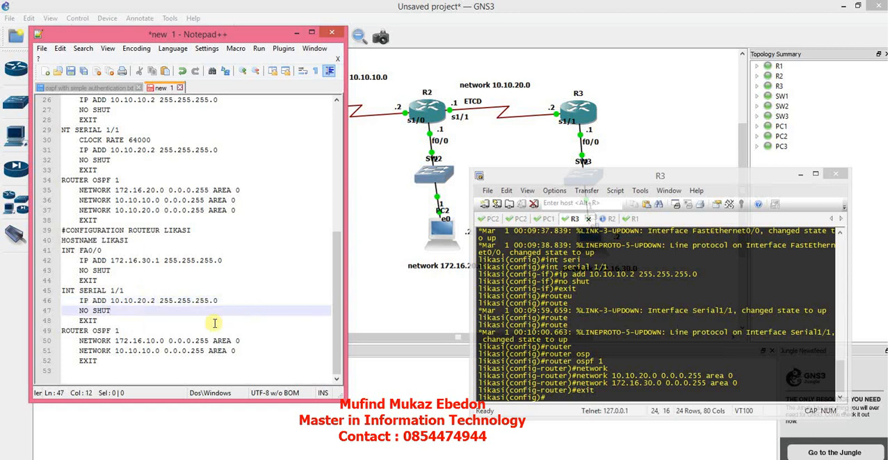
Change the first network under ROUTER OSPF 1 in Likasi's notes to 172.16.30.0.
click(121, 331)
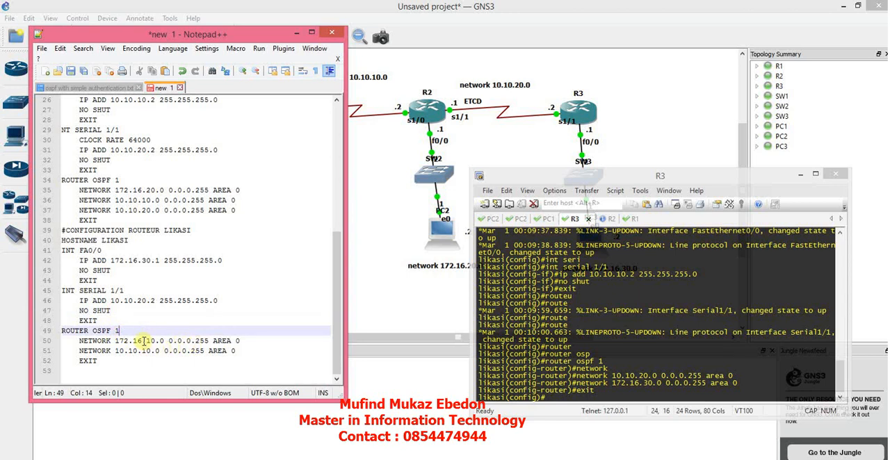
click(149, 340)
key(BackSpace)
text(3)
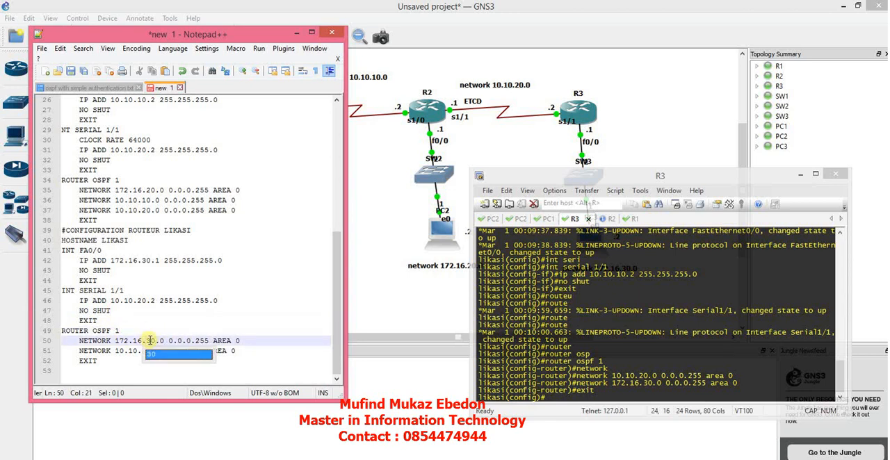
click(141, 364)
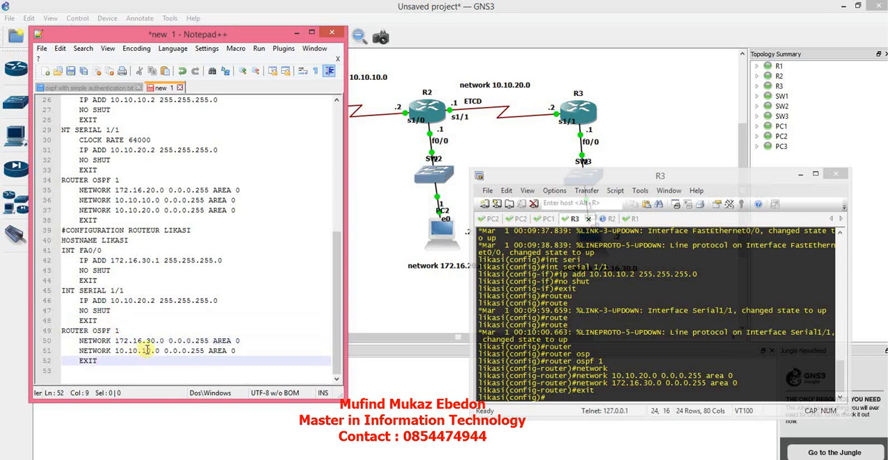
Change the second OSPF network in Likasi's notes to 10.10.20.0 and add an empty line after the last EXIT.
click(147, 350)
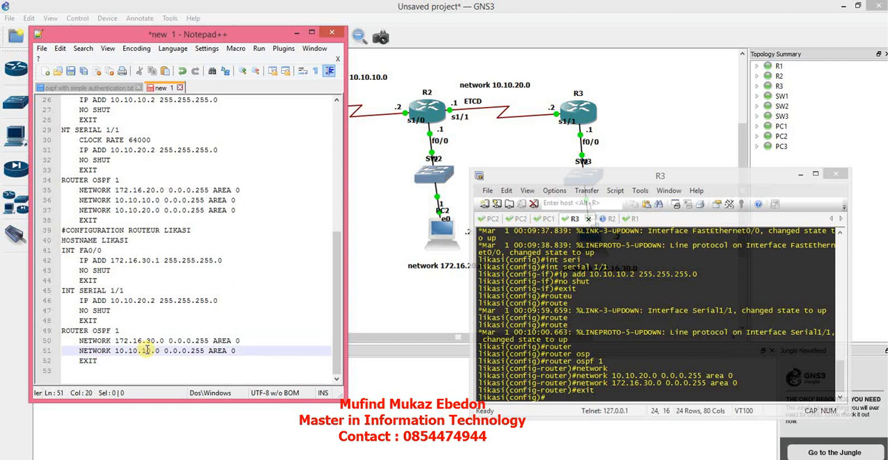
key(BackSpace)
text(2)
click(143, 362)
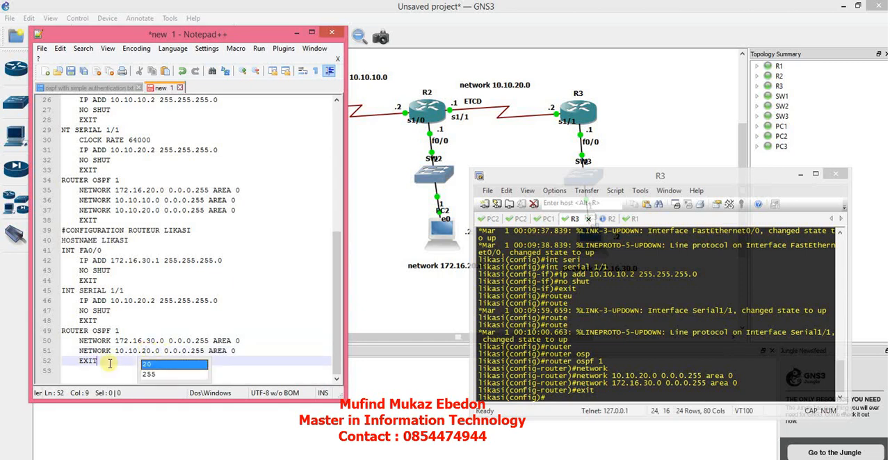
key(Return)
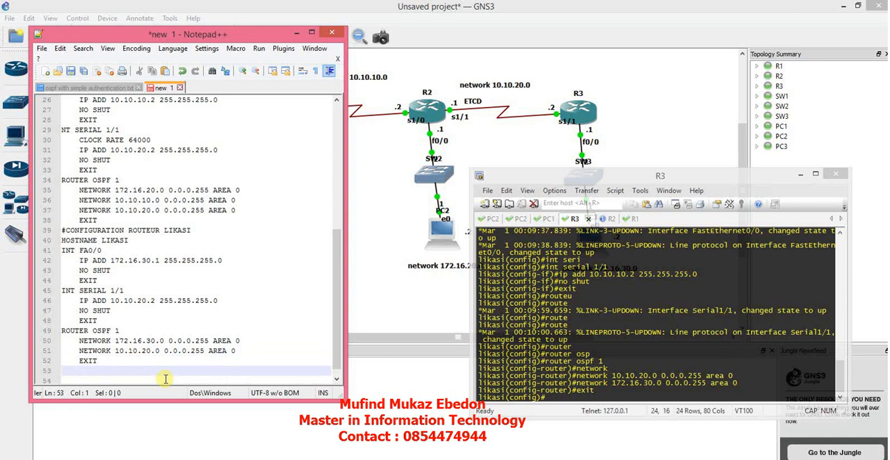
Switch to R1's console and list its interface status with do show ip int brief.
click(660, 175)
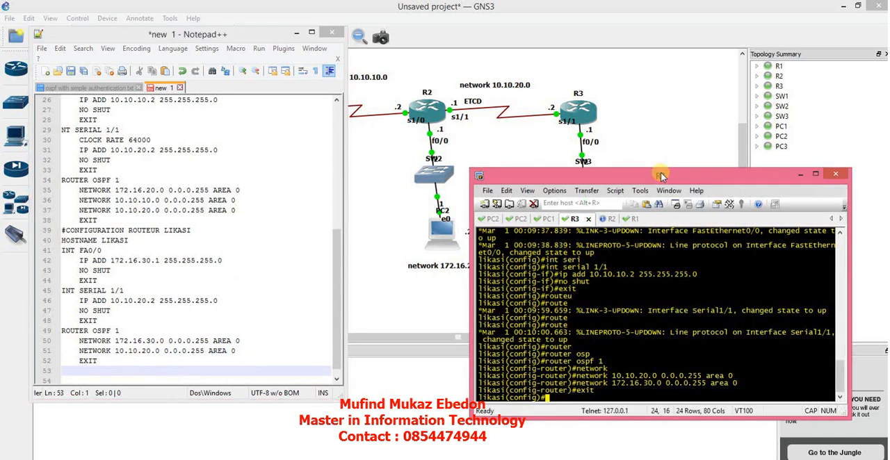
drag(661, 176, 693, 121)
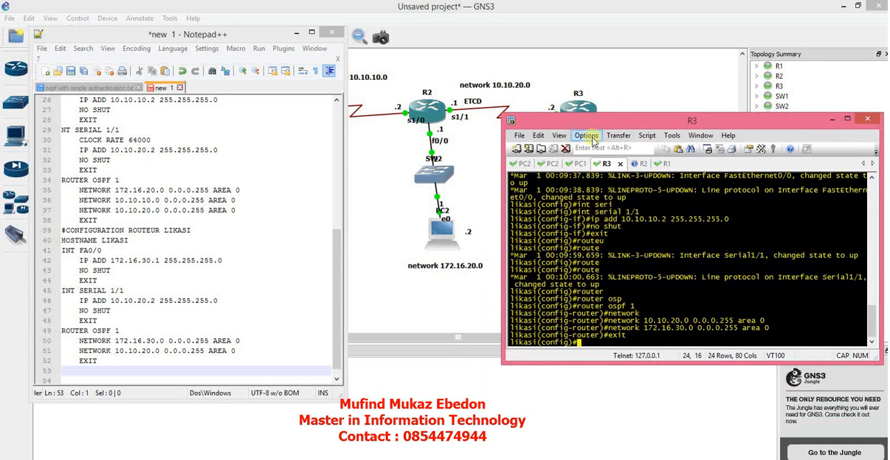
click(660, 165)
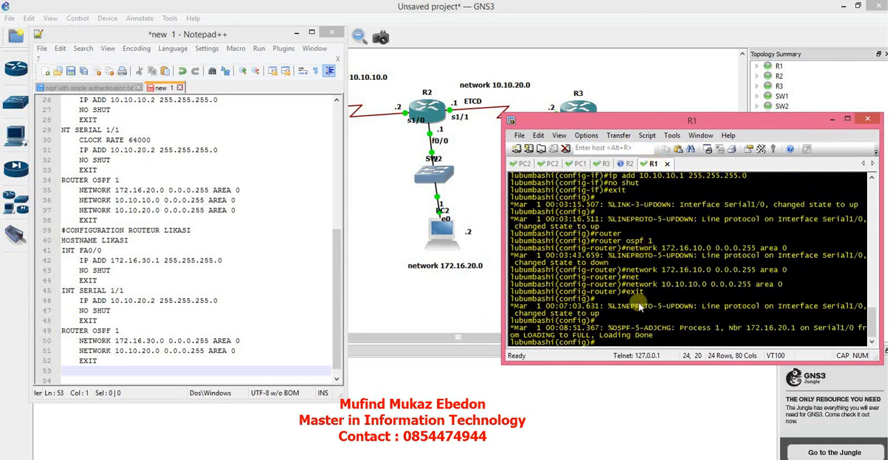
text(DO SHOW)
key(BackSpace)
key(BackSpace)
key(BackSpace)
key(BackSpace)
key(BackSpace)
key(BackSpace)
text(do show ip int brief)
key(Return)
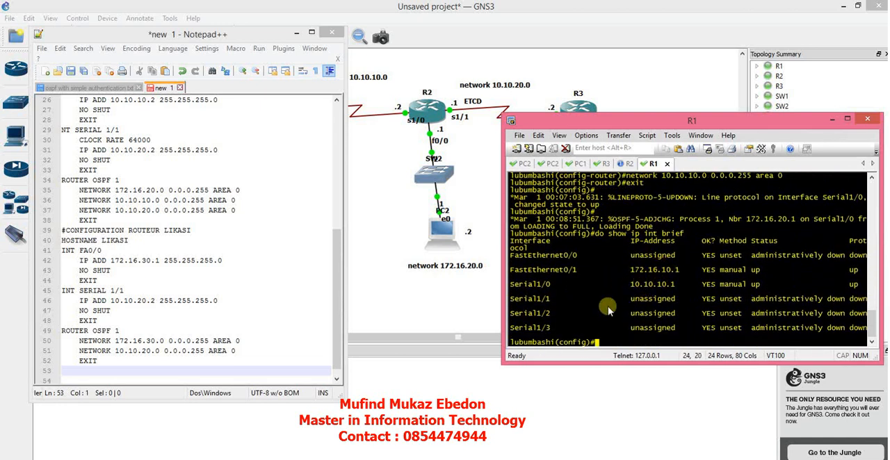
Display R1's routing table with do show ip route and highlight the OSPF route to 172.16.20.0.
text(do show ip route)
key(Return)
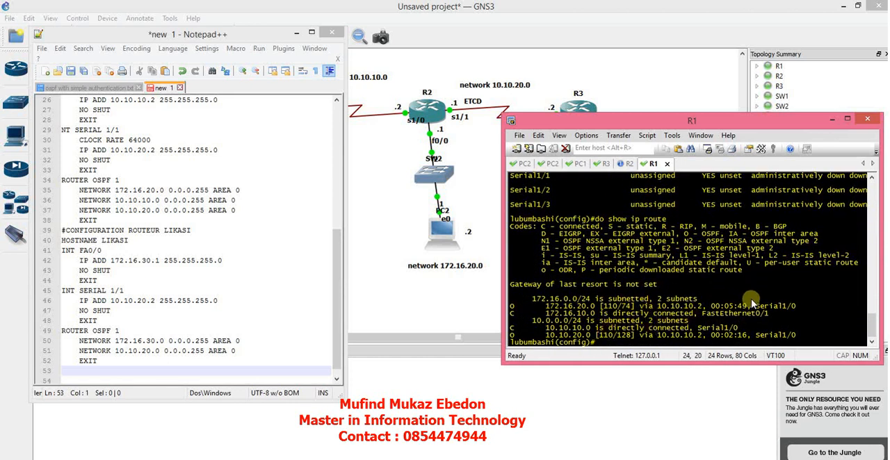
drag(800, 306, 549, 312)
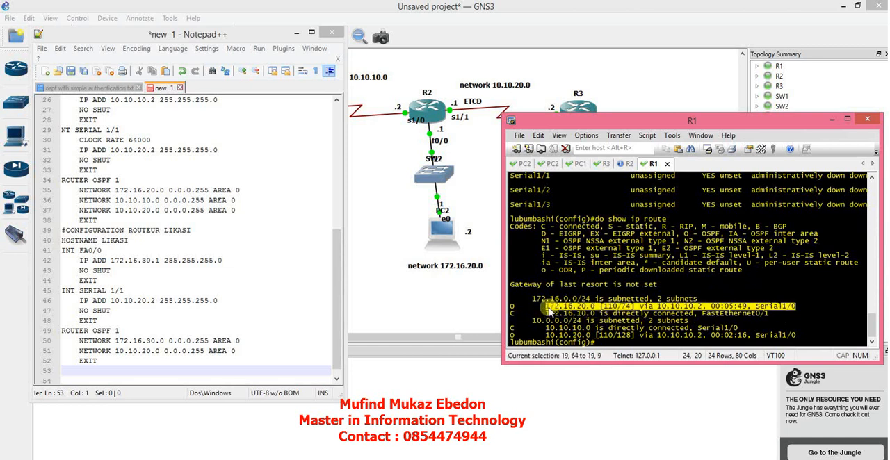
Minimize the notes, reposition R1's console beside the topology, and highlight the OSPF route to 10.10.20.0.
drag(709, 119, 784, 182)
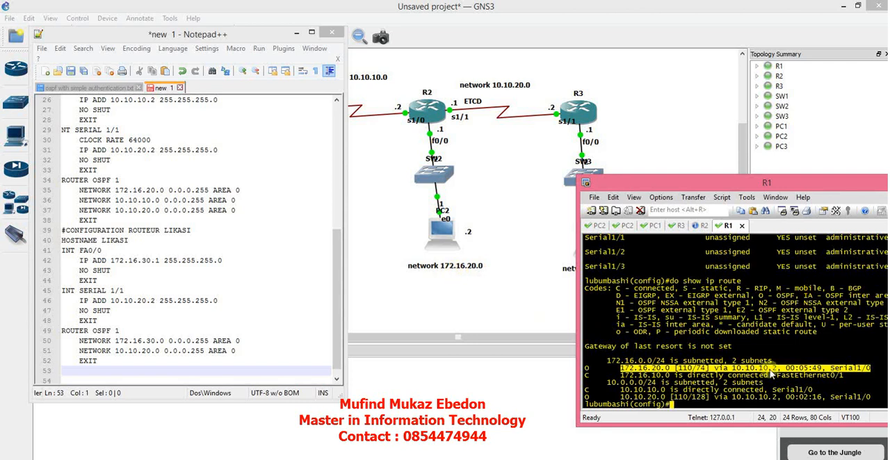
click(297, 33)
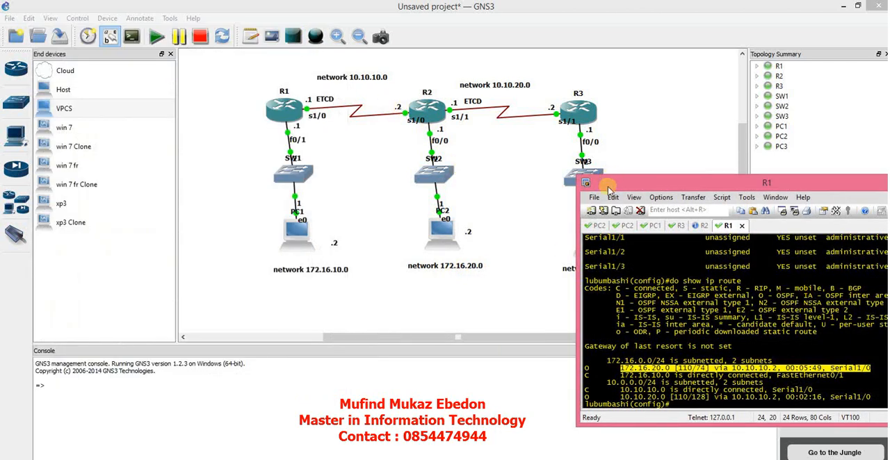
drag(609, 186, 559, 163)
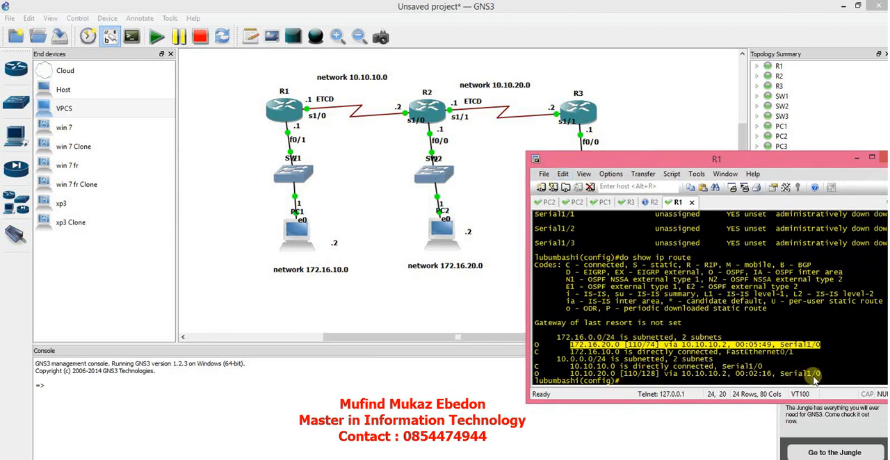
drag(814, 375, 534, 374)
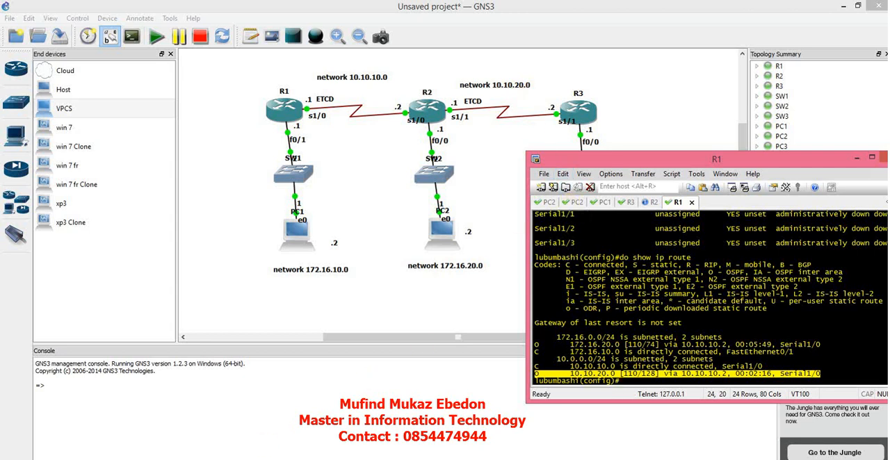
click(354, 458)
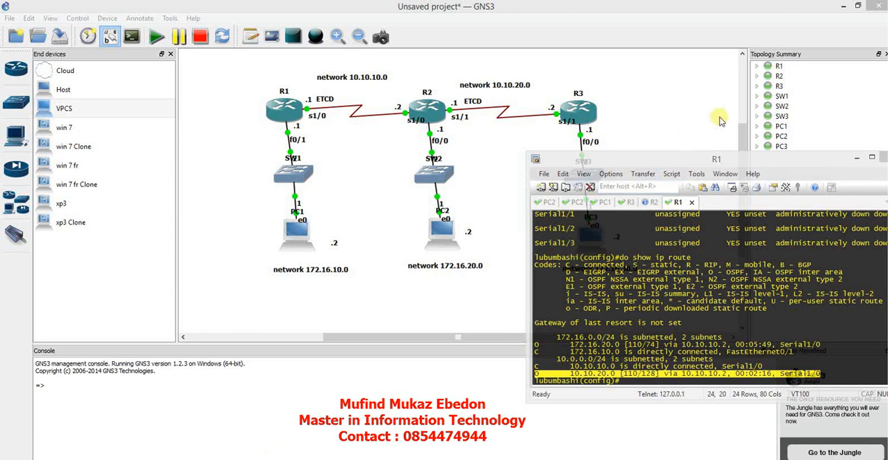
click(680, 155)
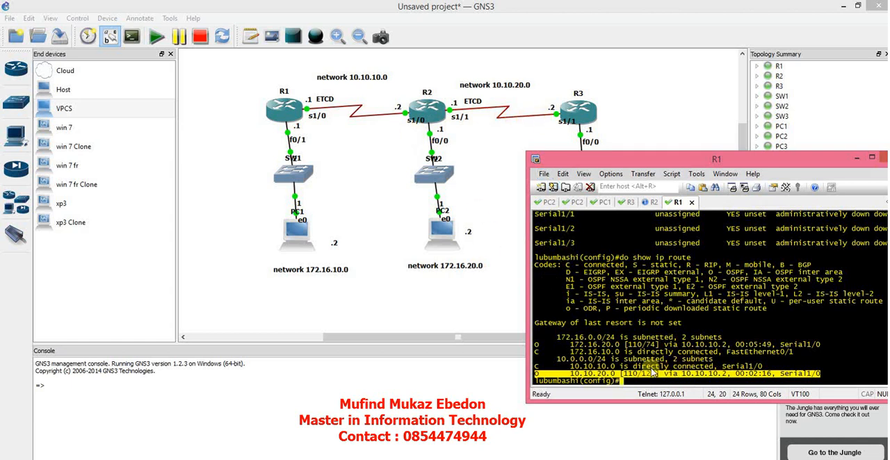
Switch to R2's console and display its routing table with do show ip route.
click(651, 202)
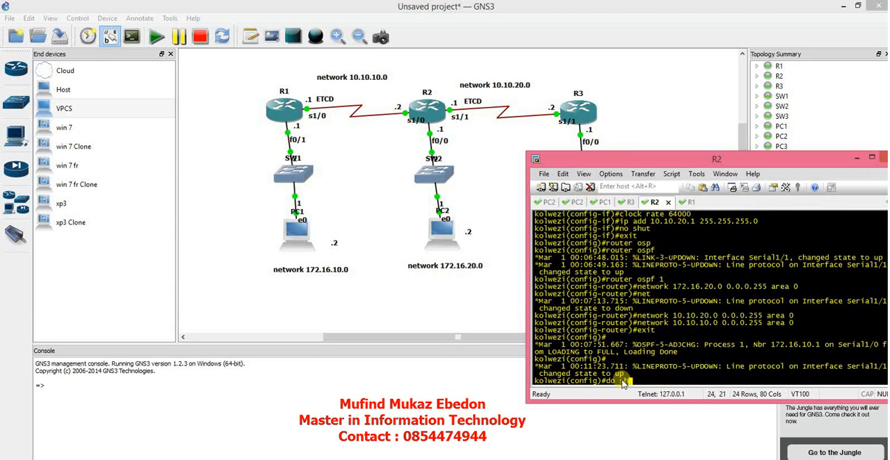
text(do show ip route)
key(Return)
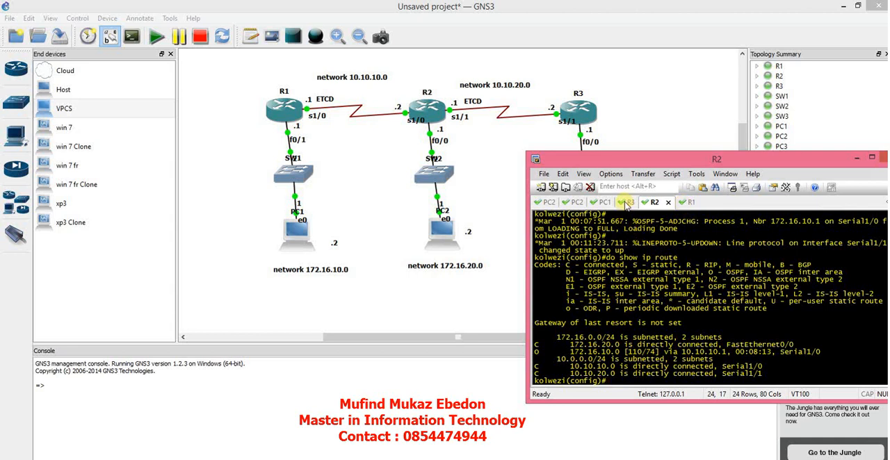
Switch to R3's console and list its interface status with do show ip int brief.
click(627, 202)
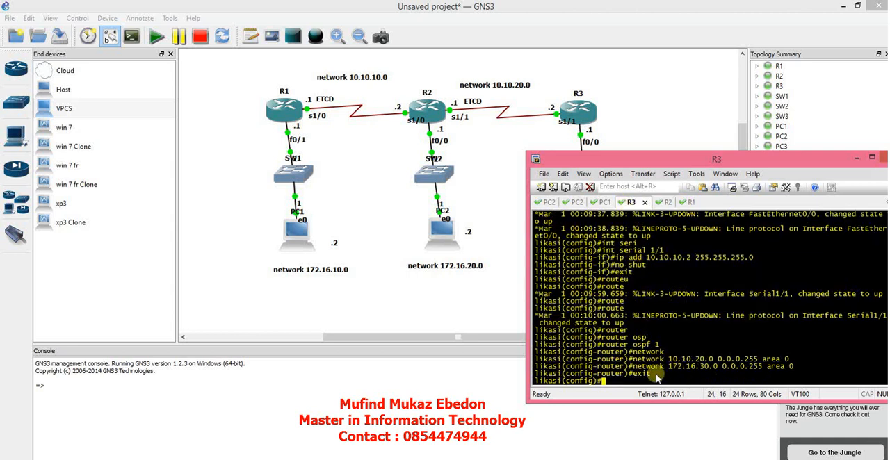
text(do show ip brief)
key(Return)
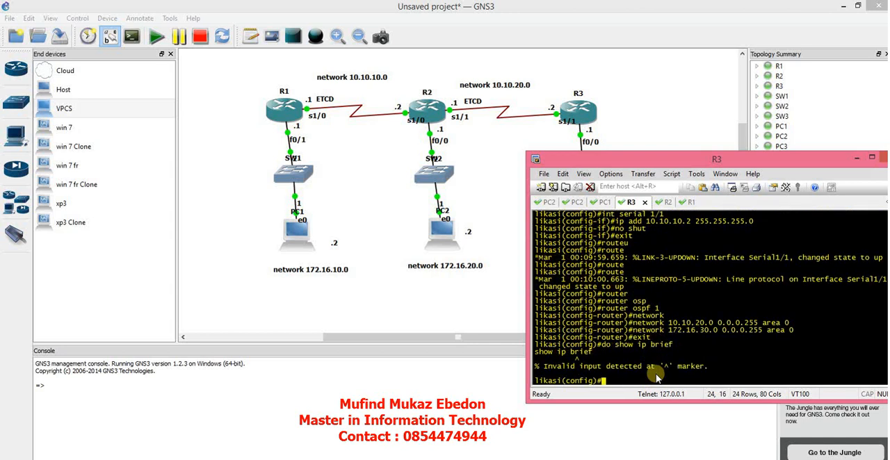
text(do show ip int brief)
key(Return)
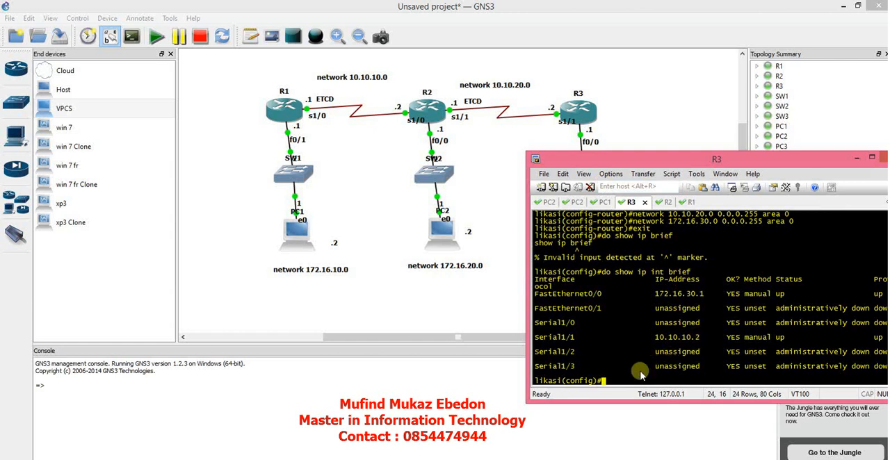
Remove the IP address 10.10.10.2 255.255.255.0 from R3's serial 1/1 interface.
text(erial 1/1)
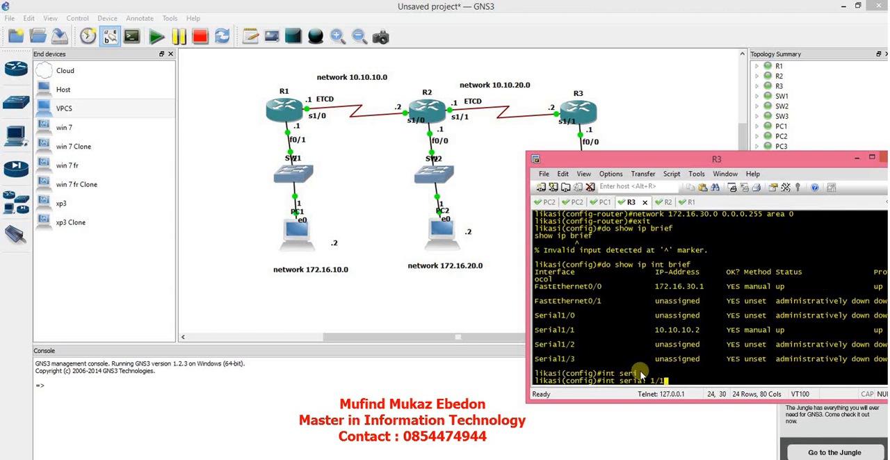
key(Return)
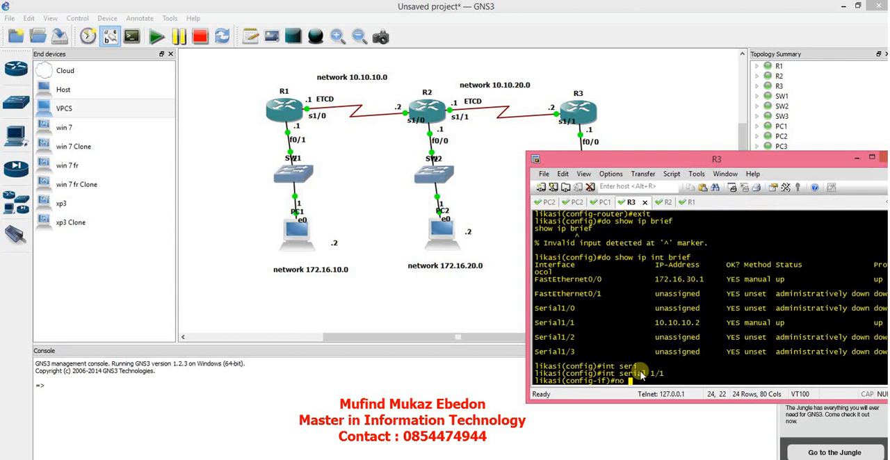
text(no ip add 10.10.10.2 255.255.255.0)
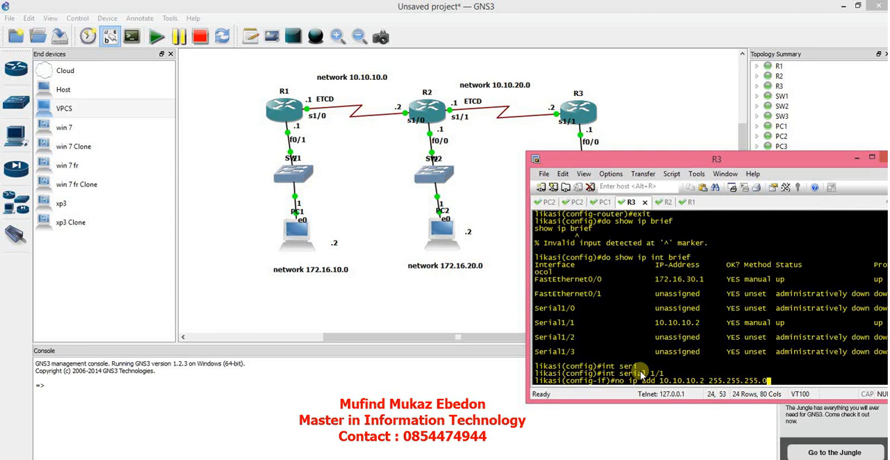
key(Return)
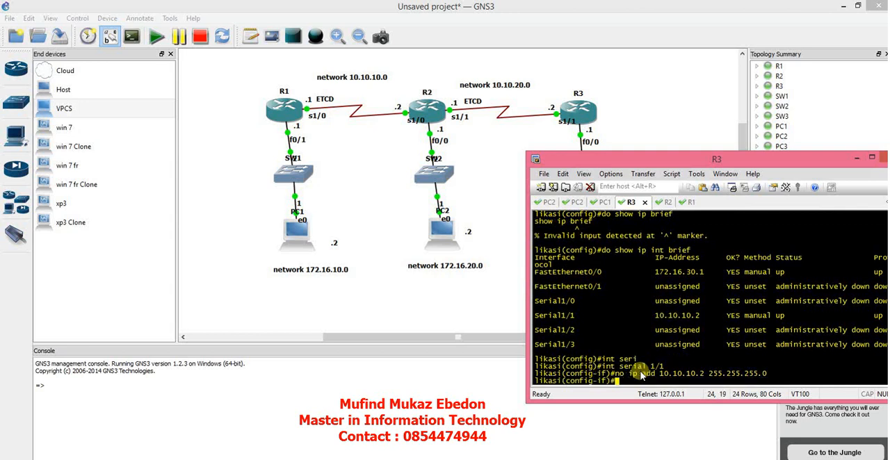
List R3's interfaces again with do show ip int brief to check the address on serial 1/1.
text(do show ip int bri)
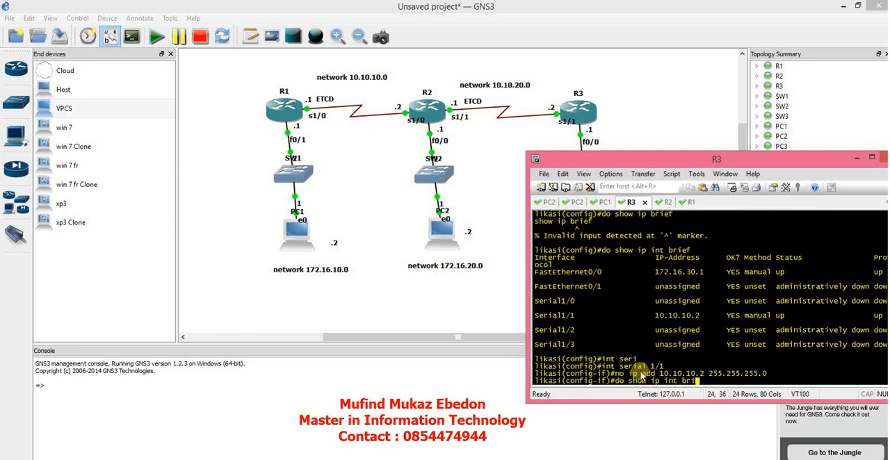
text(ef)
key(Return)
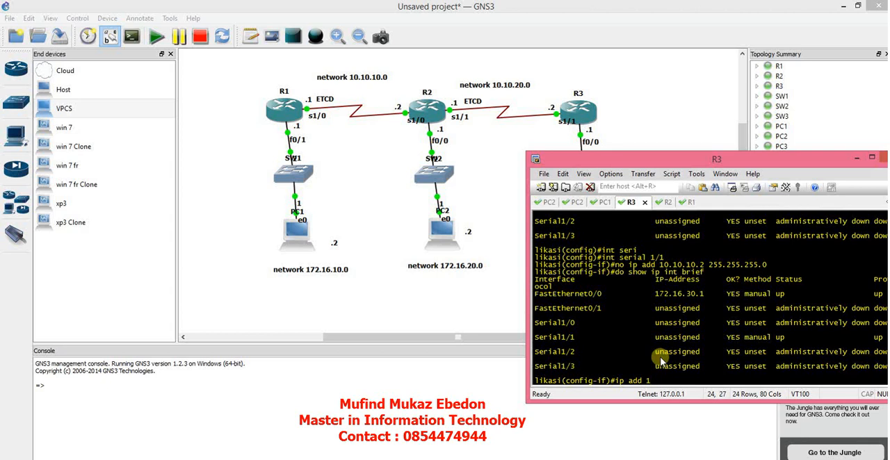
Assign the IP address 10.10.20.2 with mask 255.255.255.0 to R3's serial 1/1 interface.
text(0.20.2 255.255.255.0)
key(Return)
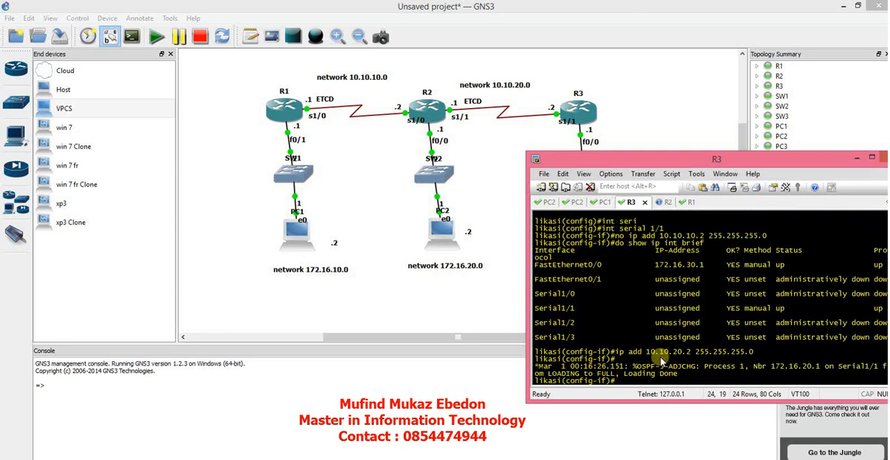
Display R3's routing table with do show ip route and highlight the OSPF routes to 172.16.20.0, 172.16.10.0 and 10.10.10.0.
drag(695, 366, 633, 369)
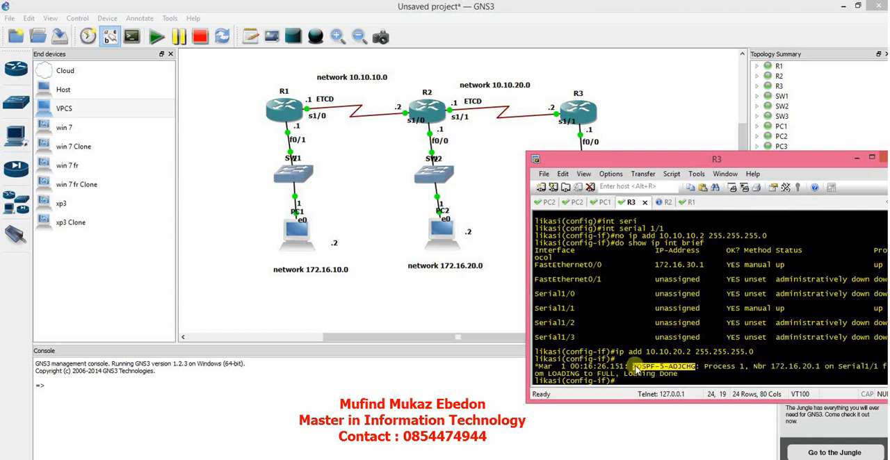
text(d)
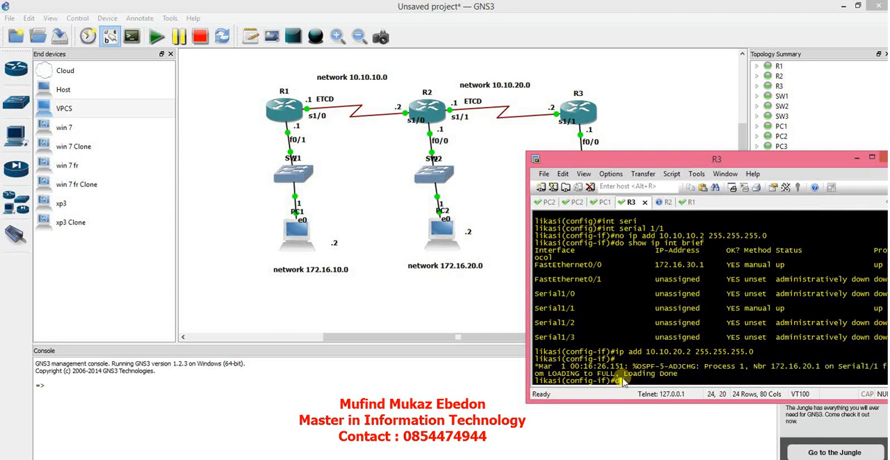
text(o show ip route)
key(Return)
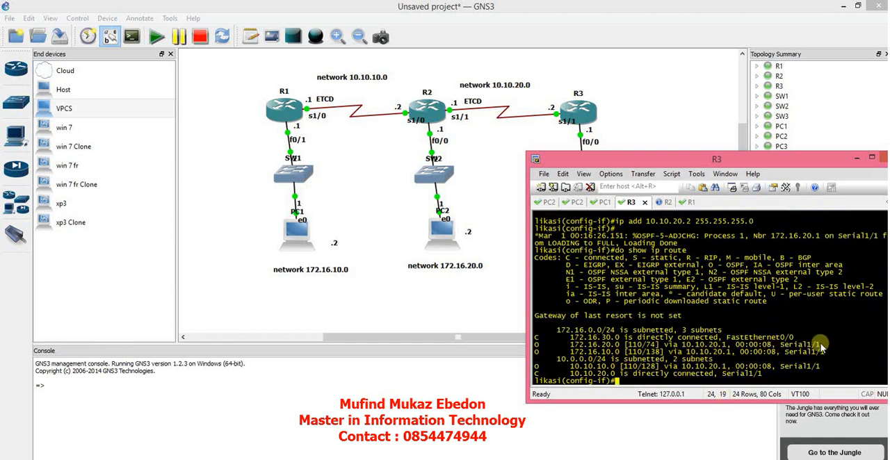
drag(822, 351, 532, 344)
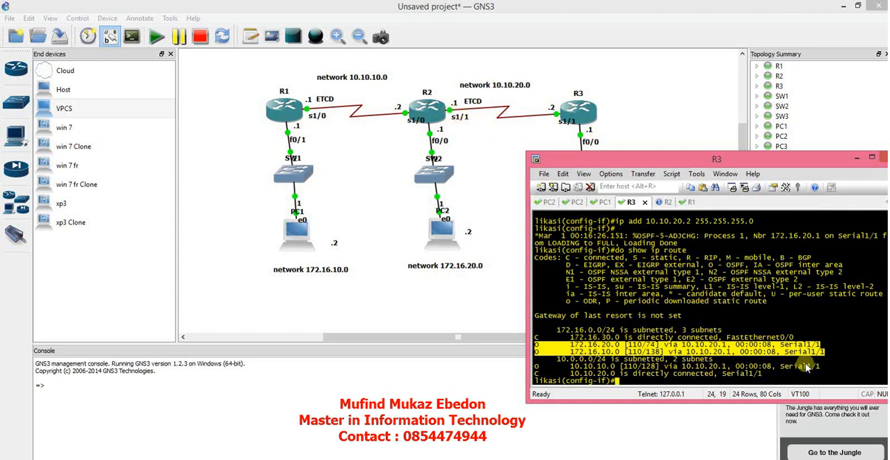
drag(813, 366, 568, 368)
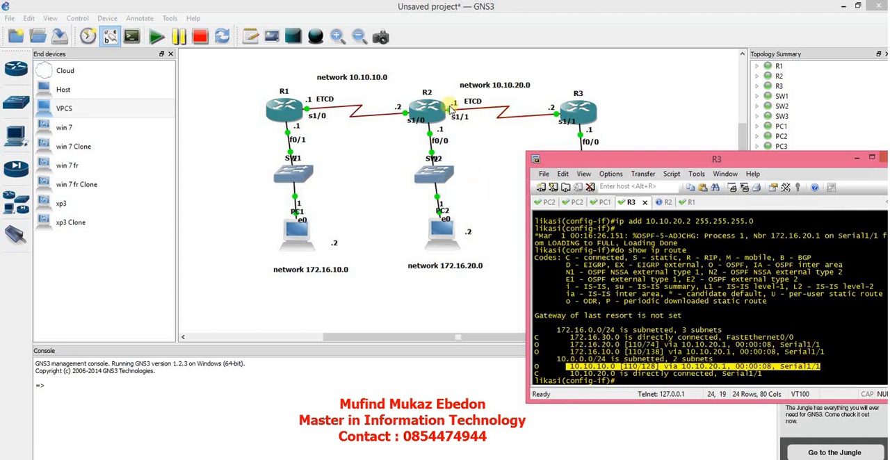
Display R2's routing table again with do show ip route and highlight the OSPF routes to 172.16.10.0 and 172.16.30.0.
click(665, 202)
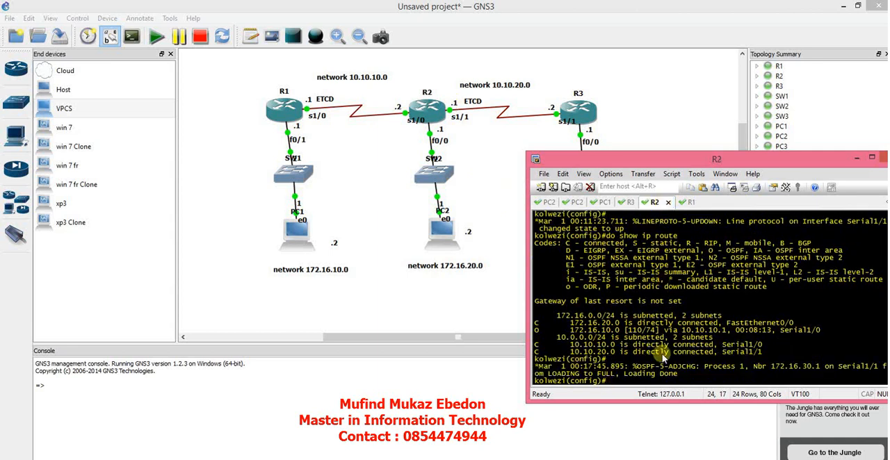
text(do show ip route)
key(Return)
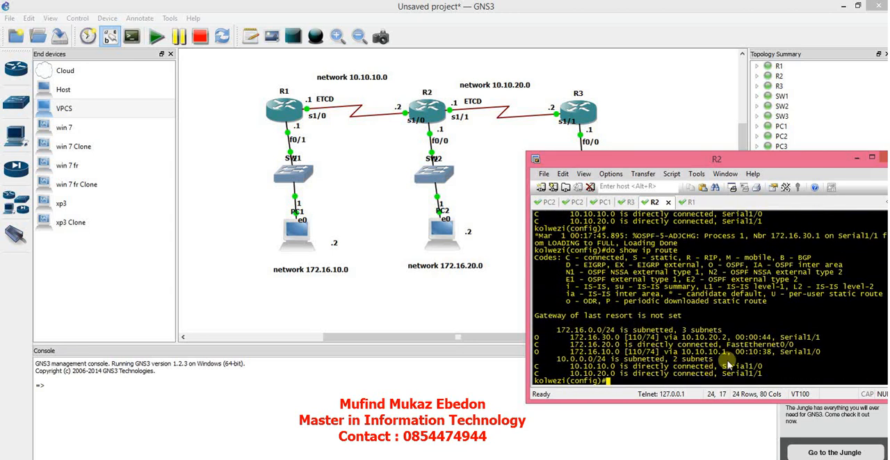
drag(818, 352, 570, 353)
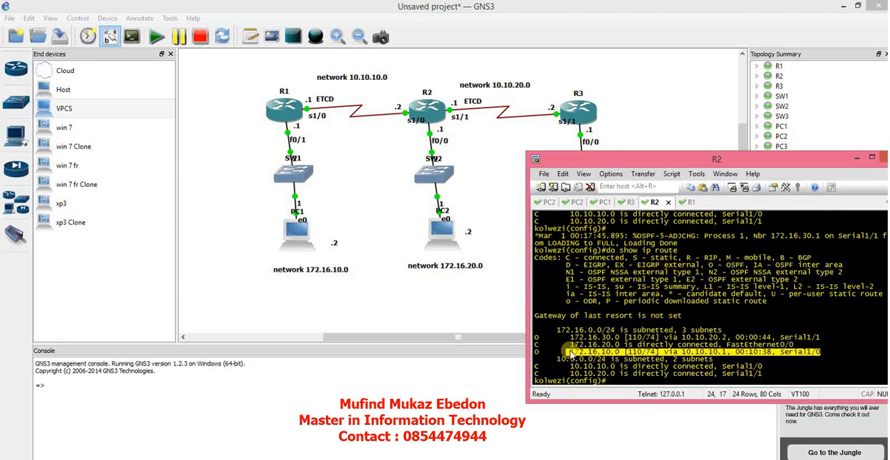
drag(822, 337, 570, 338)
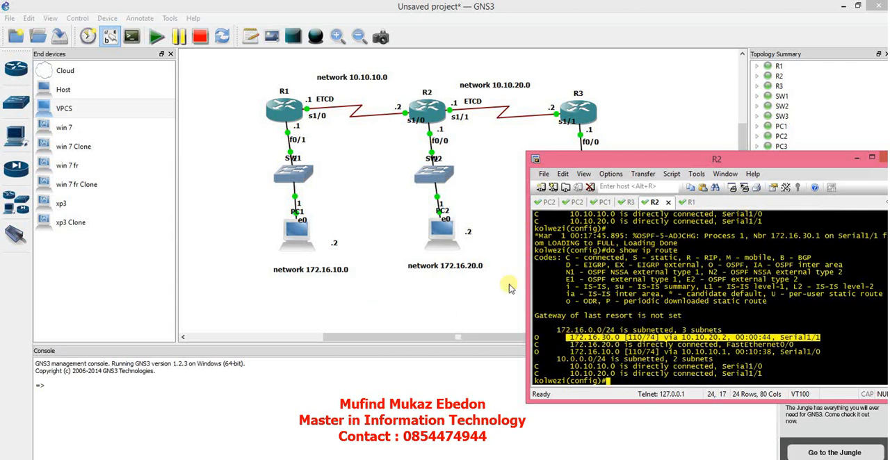
Switch to PC3's console and set its address to 172.16.30.2/24 with gateway 172.16.30.1, keeping the window clear of the topology.
click(548, 202)
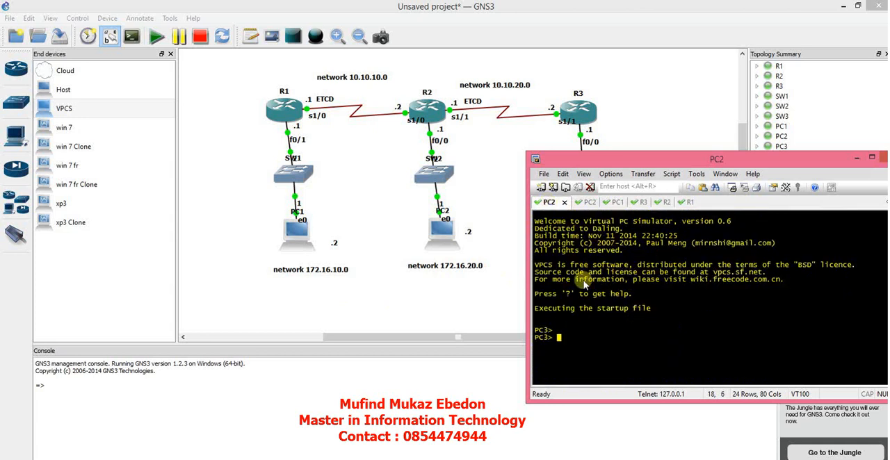
text(ip a)
key(BackSpace)
drag(653, 161, 755, 186)
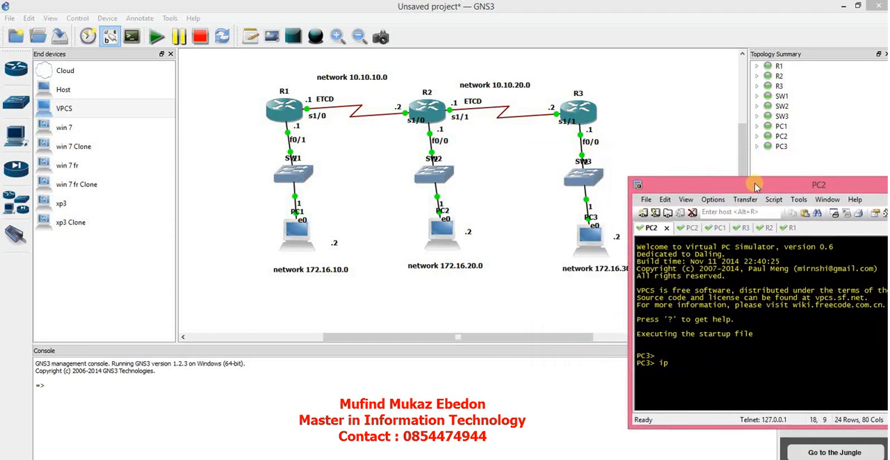
text(72.1)
text(6.32)
text(0.2/2)
text(4)
text( 1)
text(72.)
text(16.30.1)
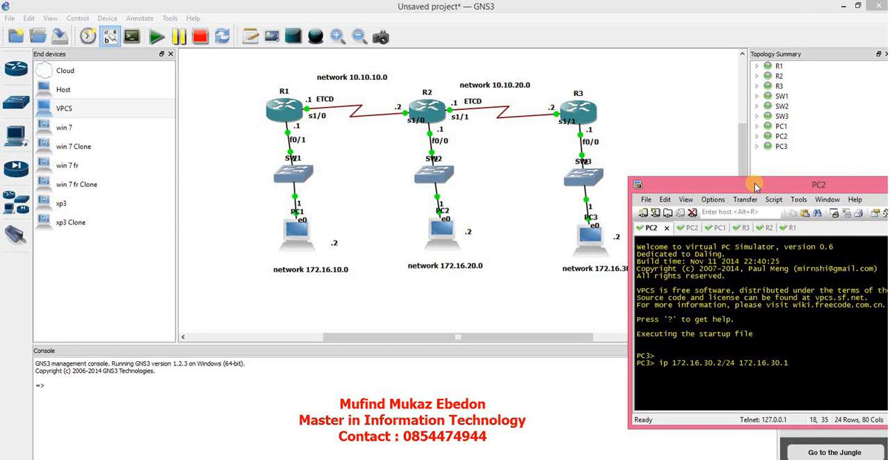
key(Return)
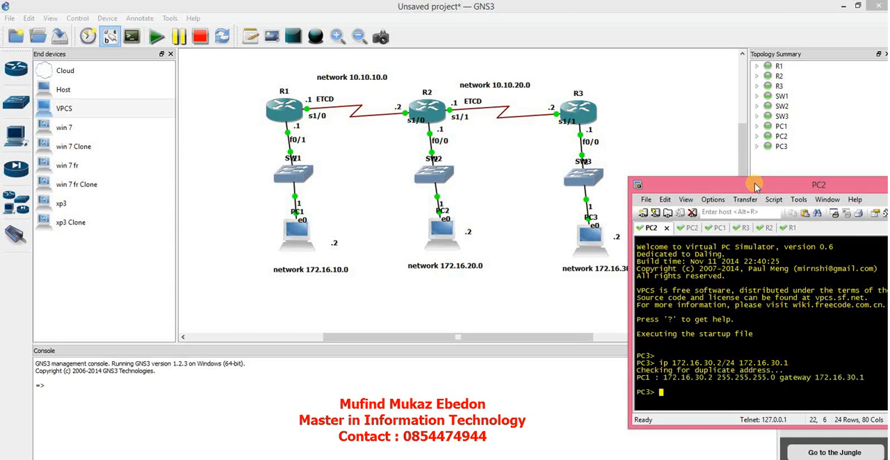
Ping the gateway 172.16.30.1 from PC3.
text(ping 172.16.30.1)
key(Return)
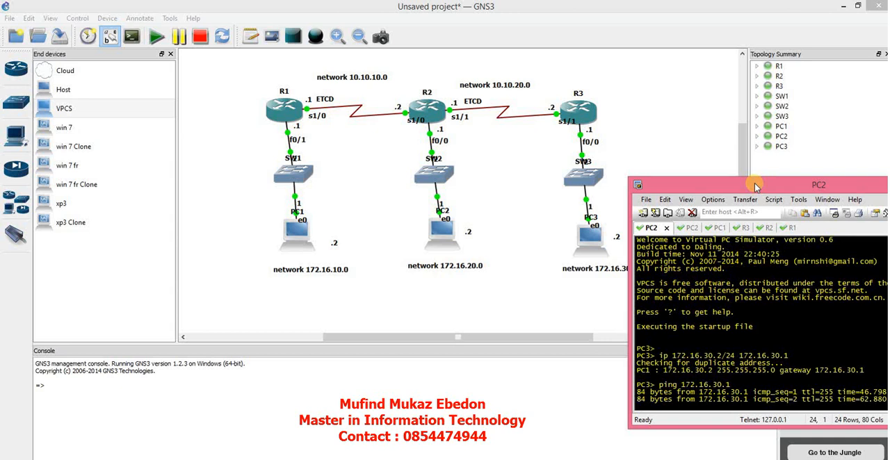
Reposition the console window and ping R2's serial address 10.10.20.1 from PC3.
drag(715, 188, 627, 174)
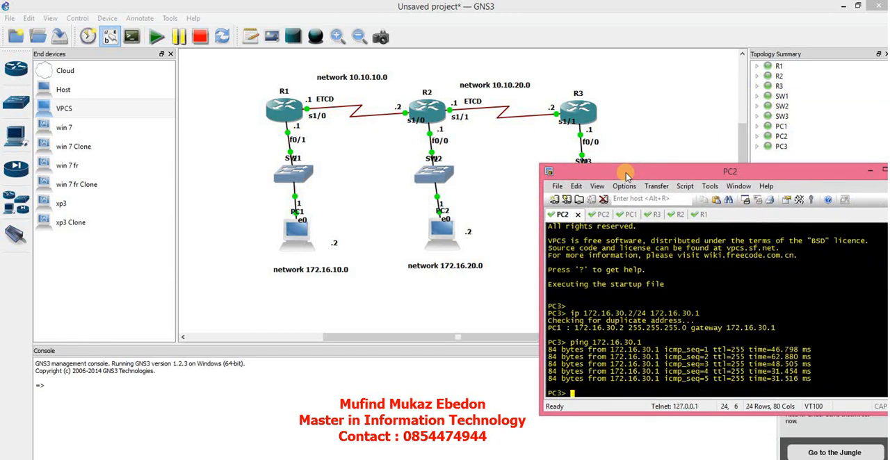
text(ping 10.10.20.1)
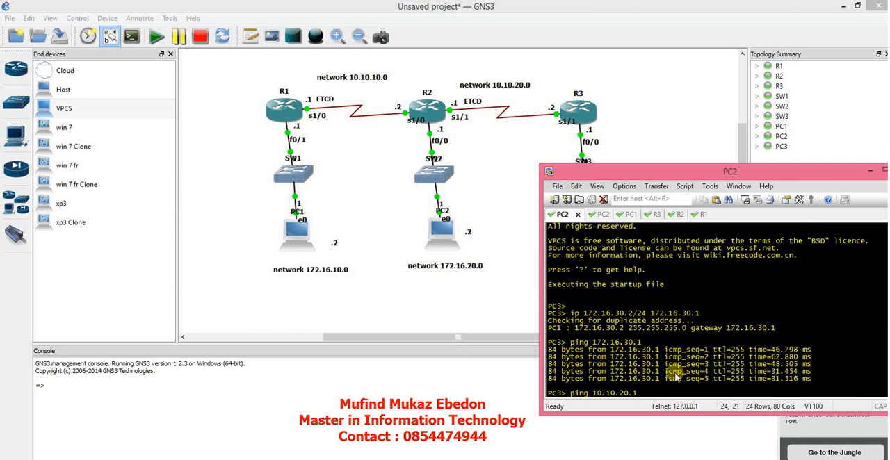
key(Return)
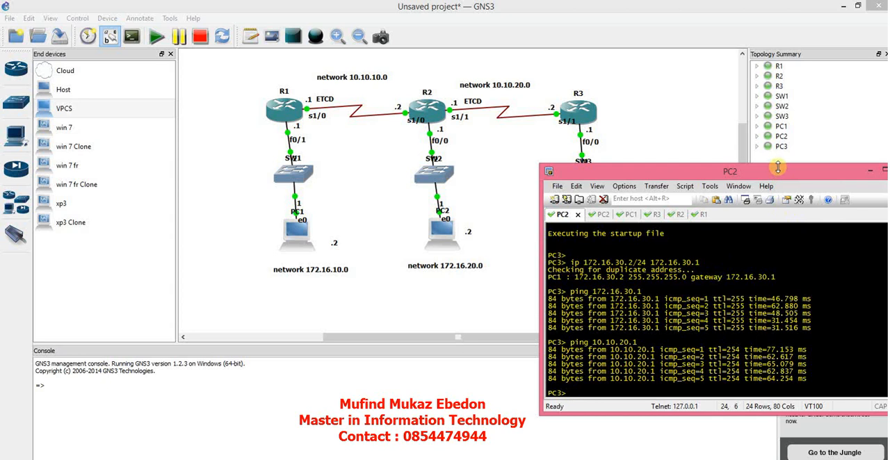
Shift the console window clear of the topology, switch to R1's console and enter configuration of interface serial 1/0.
drag(765, 172, 786, 182)
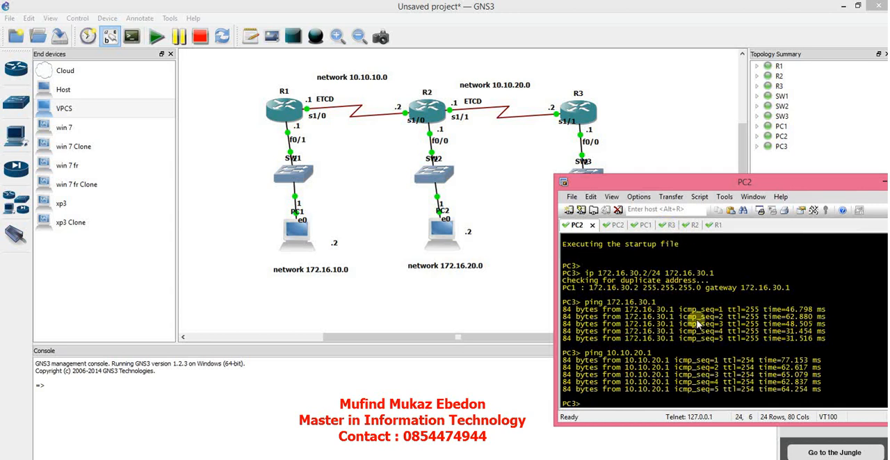
click(691, 225)
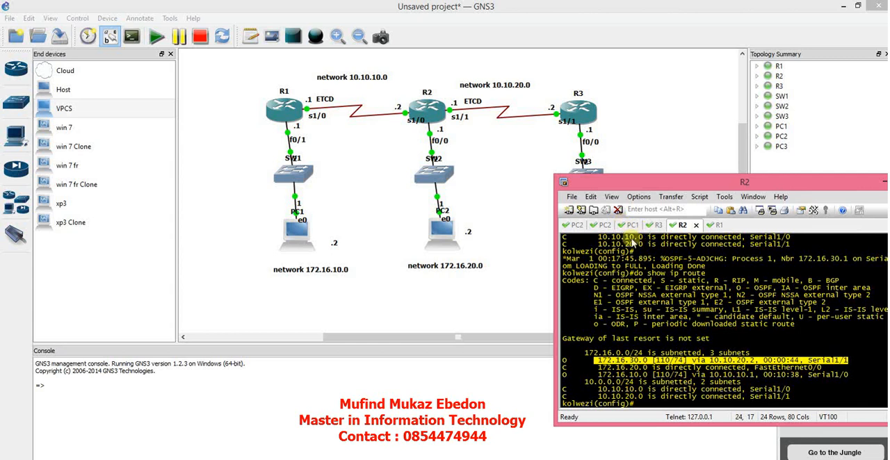
click(713, 226)
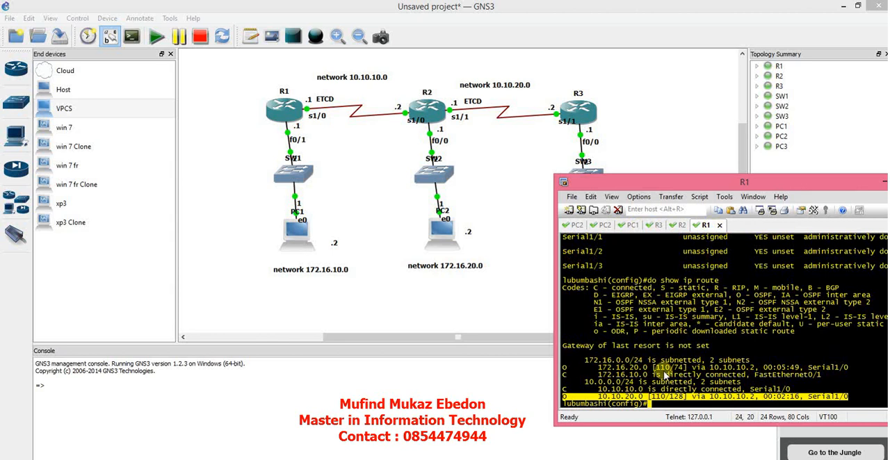
click(660, 403)
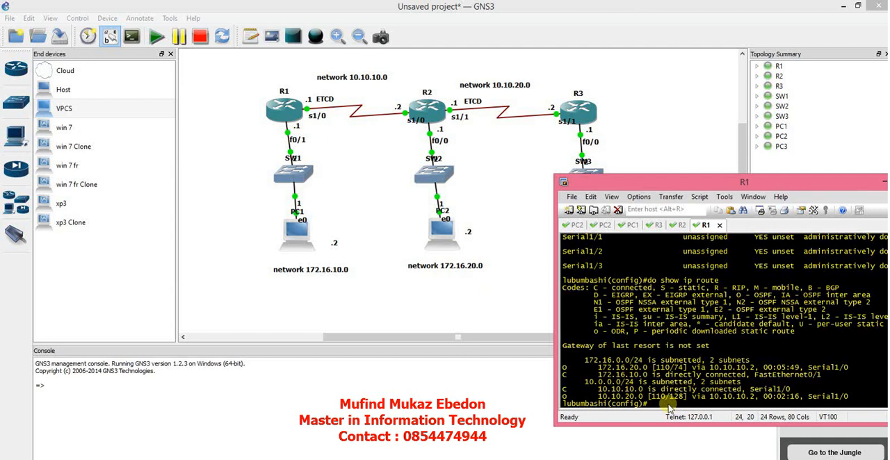
text(int seri)
key(Tab)
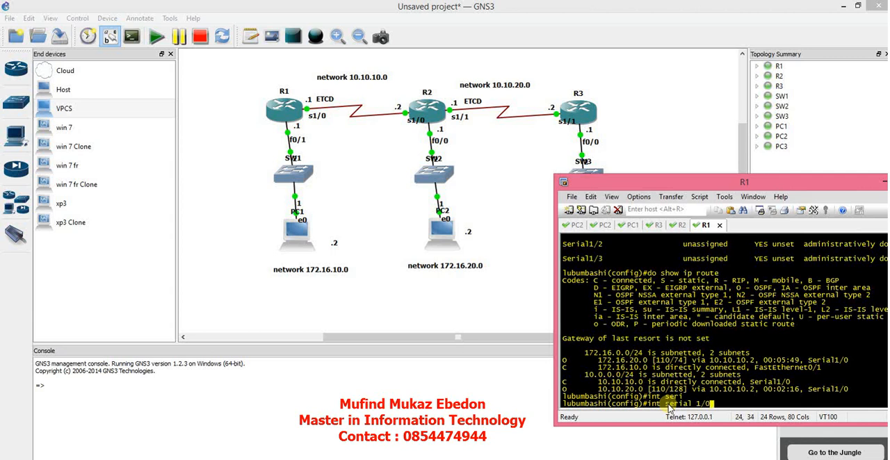
text(1/0)
key(Return)
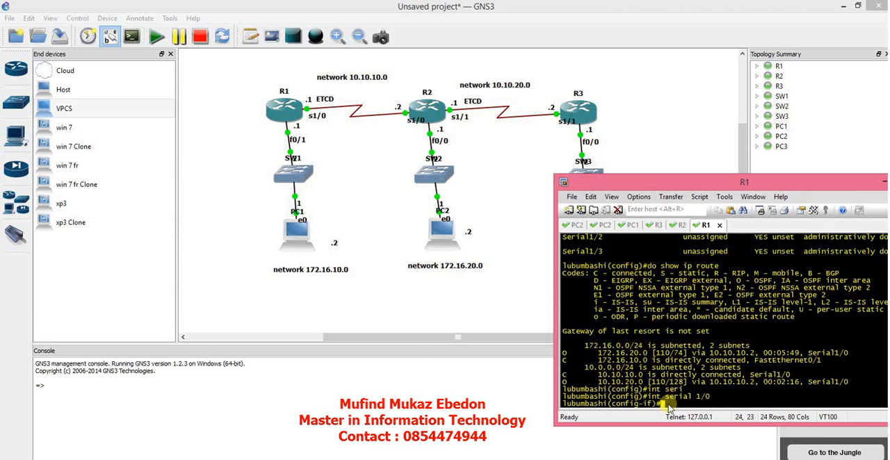
Set the OSPF authentication key on R1's serial 1/0 with ip ospf authentication-key, and exit interface configuration.
key(Tab)
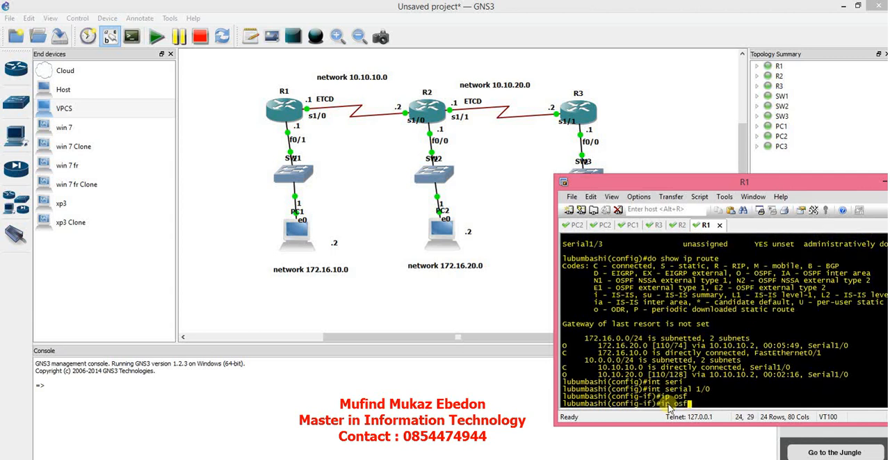
key(Tab)
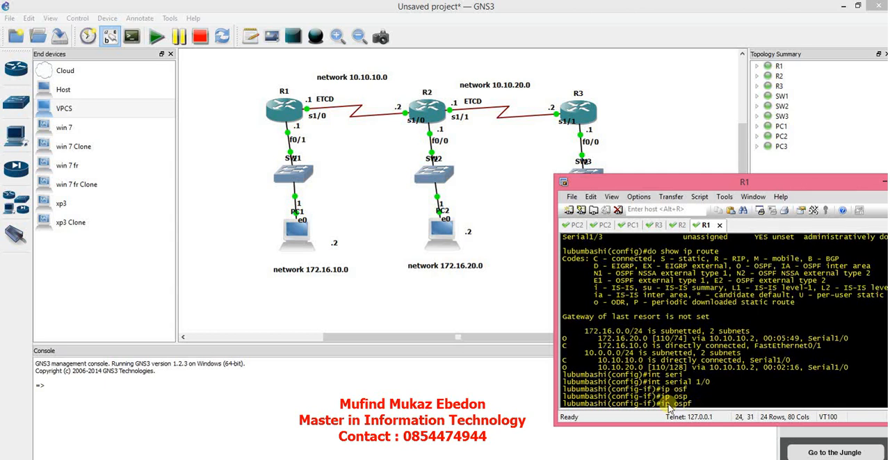
key(Tab)
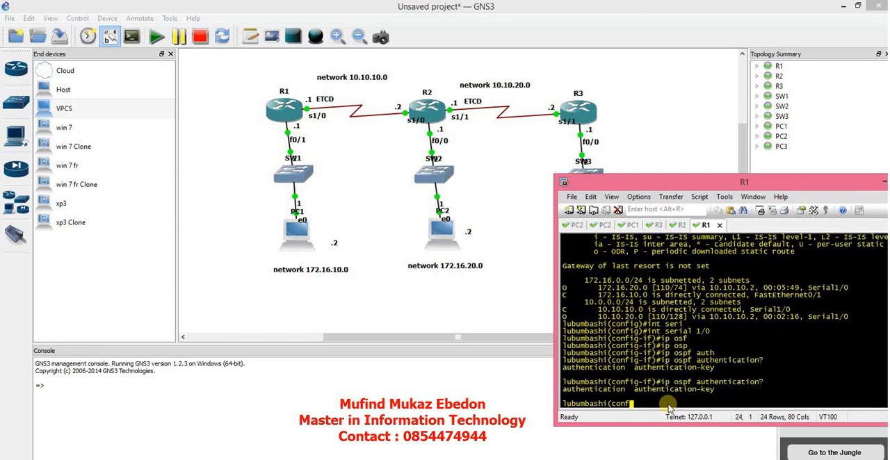
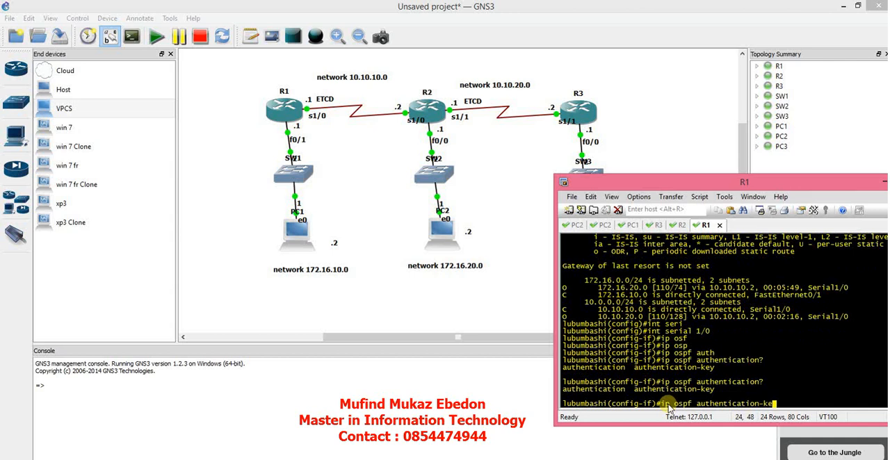
key(Tab)
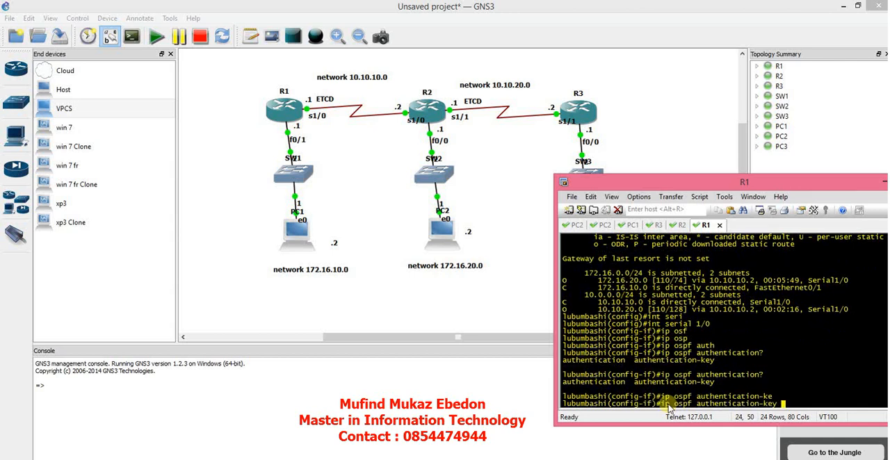
key(Return)
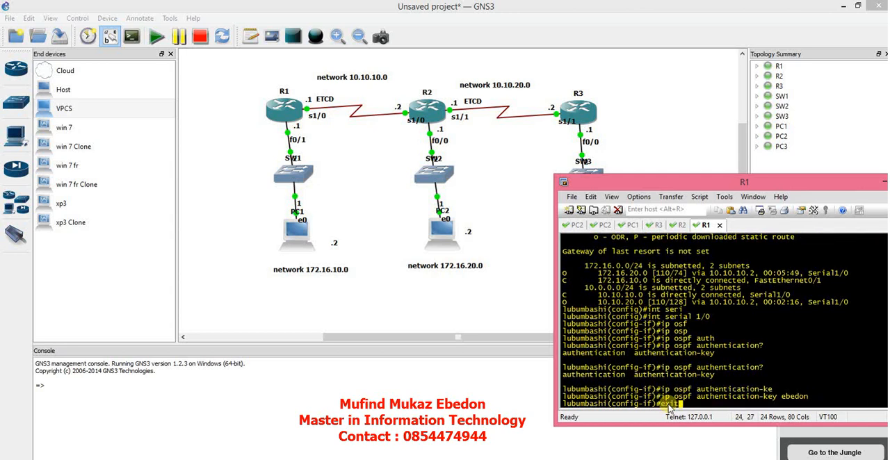
key(Return)
Enable area 0 authentication under router ospf 1 on R1, and exit router configuration.
text(router)
key(Tab)
text(osp)
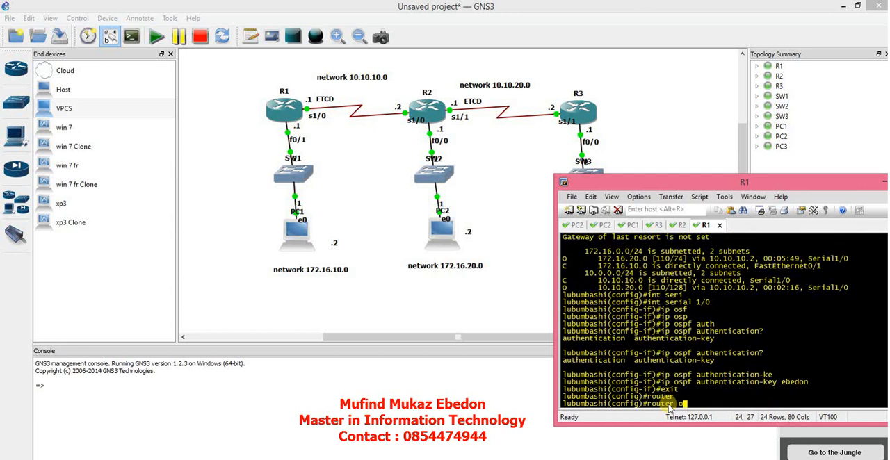
key(Tab)
text(f 1)
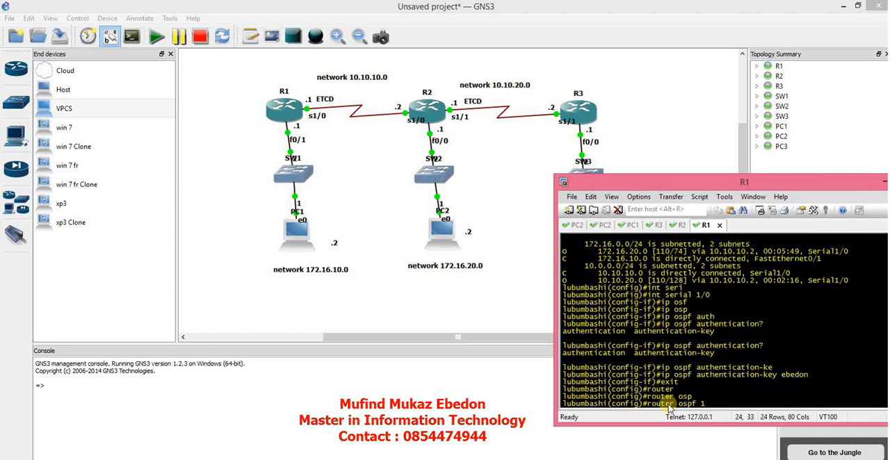
key(Return)
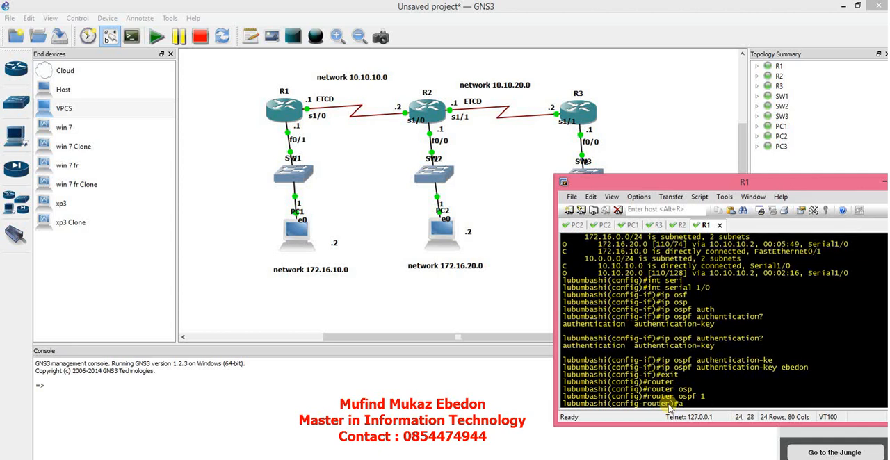
text(area)
key(Tab)
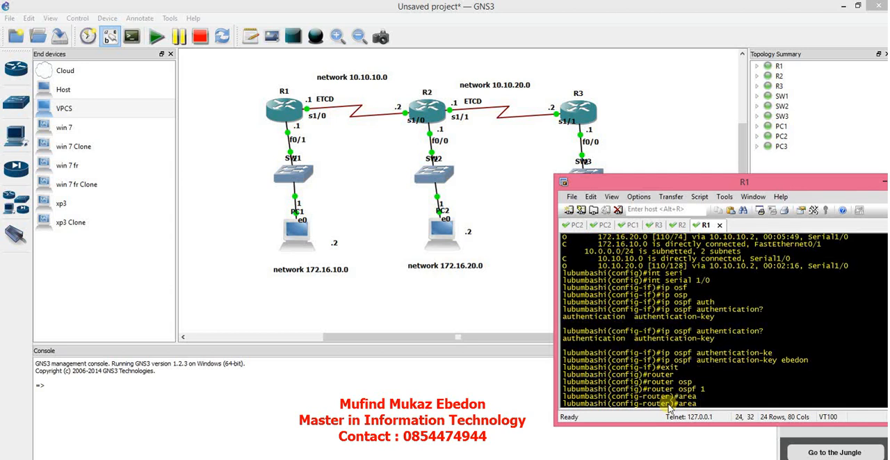
text(0 auth)
key(Tab)
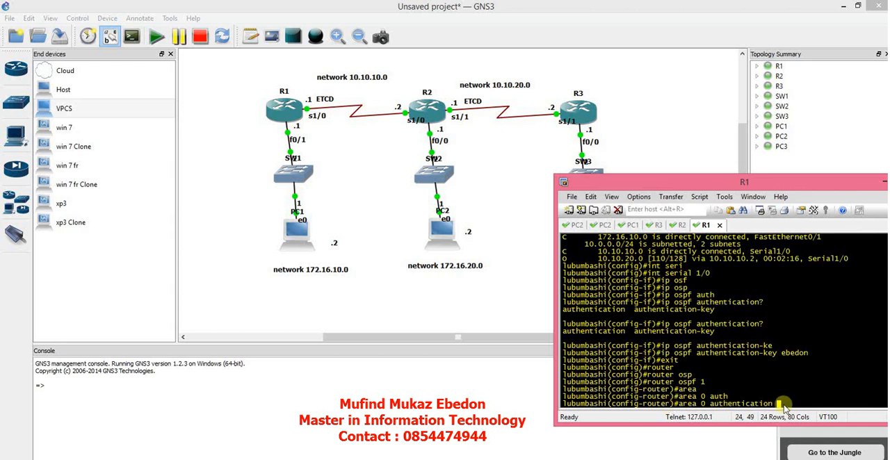
key(Return)
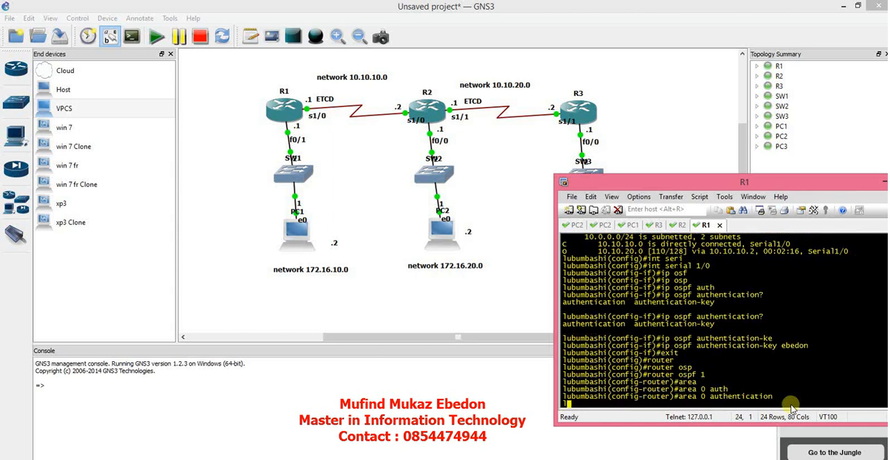
text(exit)
key(Return)
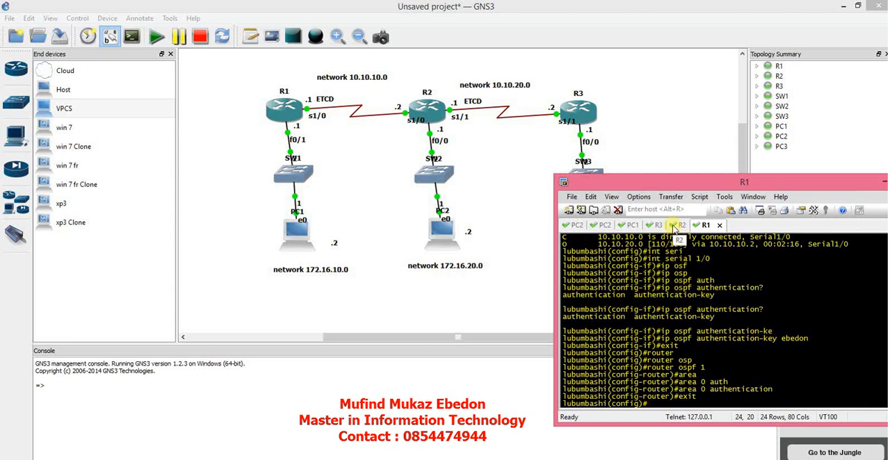
Switch to R2's console and display its routing table with do show ip route.
click(673, 227)
text(d)
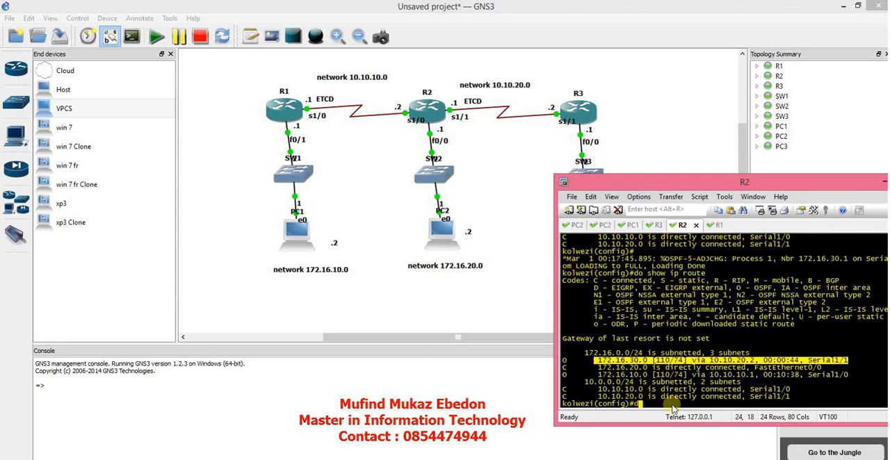
text(o show ip route)
key(Return)
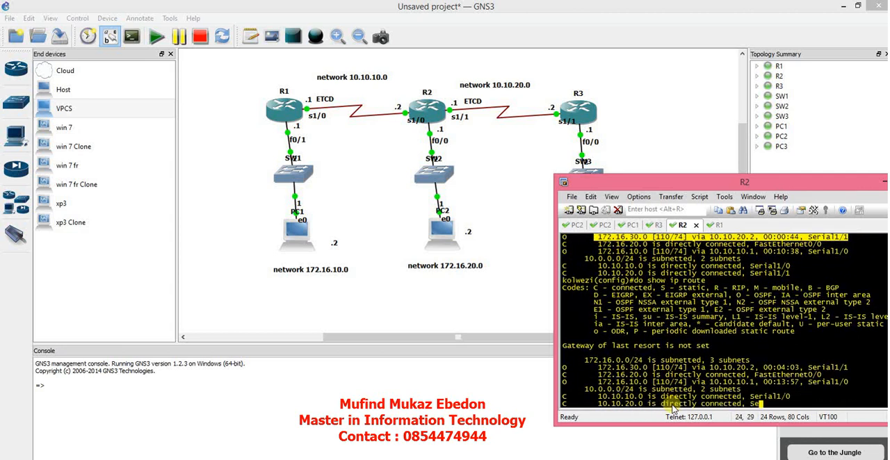
Glance at R3's console, return to R1, leave configuration mode and display its routing table with show ip route.
click(654, 225)
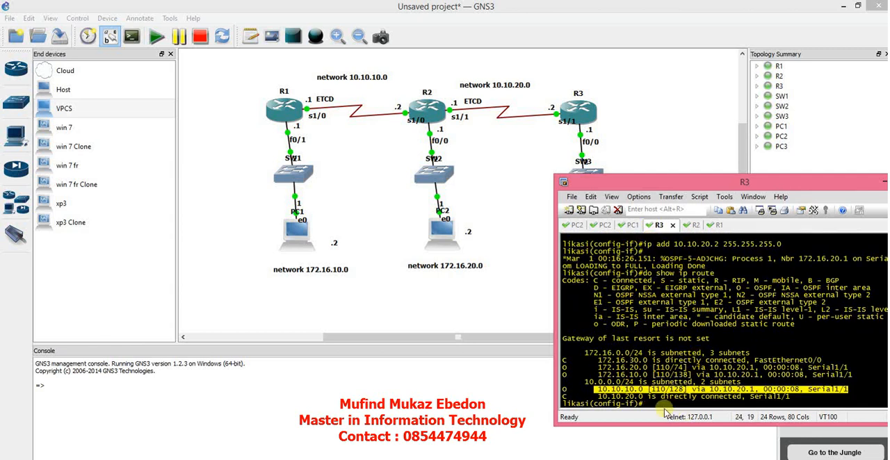
click(714, 225)
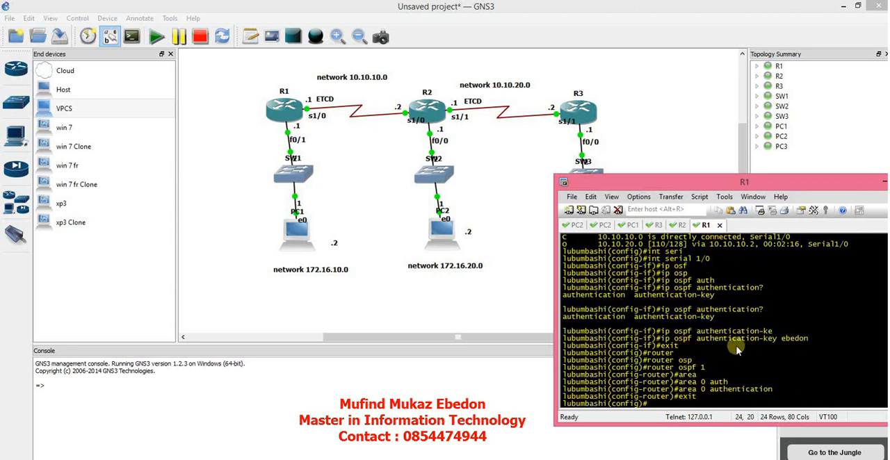
text(exit)
key(Return)
text(do s)
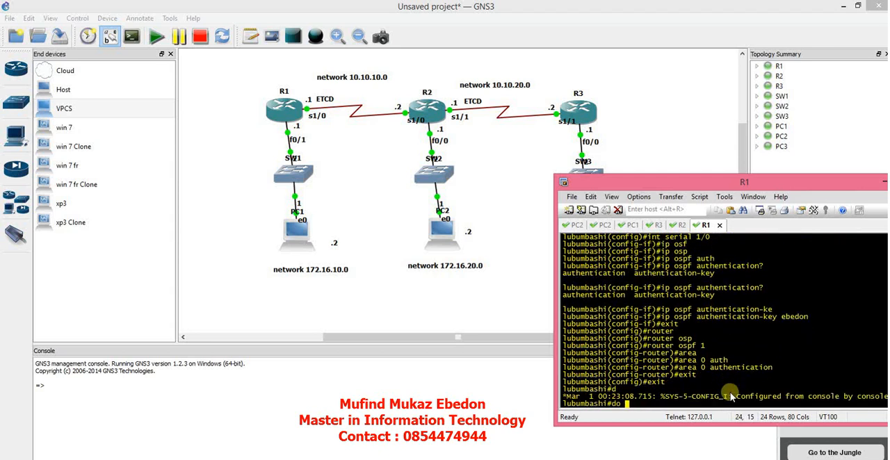
key(BackSpace)
key(BackSpace)
text(how ip route)
key(Return)
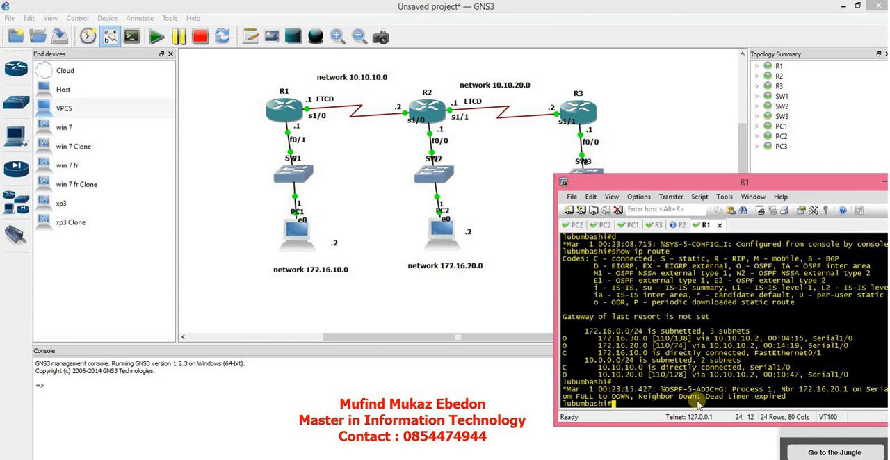
Display R1's routing table again with show ip route to check for learned OSPF routes.
text(do sho)
key(BackSpace)
key(BackSpace)
key(BackSpace)
key(BackSpace)
text(show ip route)
key(Return)
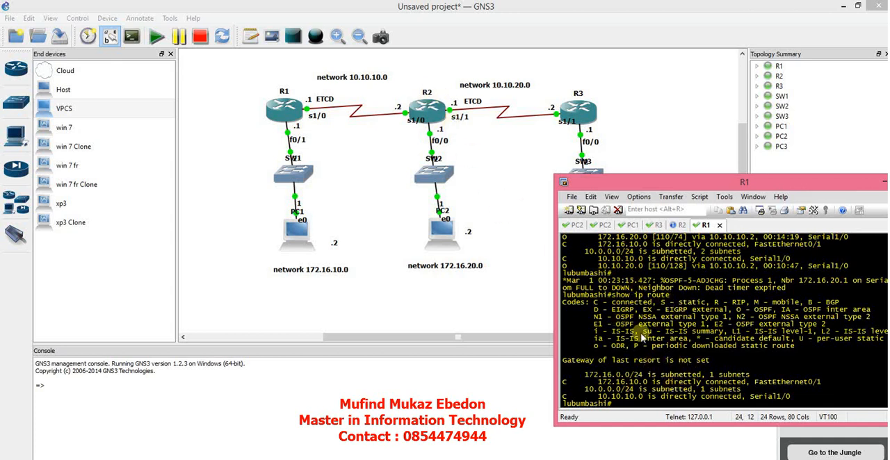
On R2's console, highlight the OSPF adjacency message and run do show ip route again.
click(674, 230)
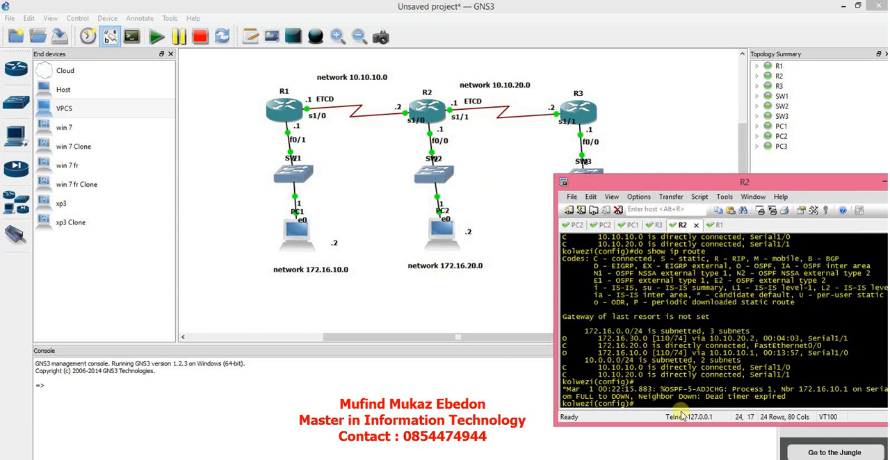
drag(683, 397, 602, 397)
click(649, 409)
text(do show )
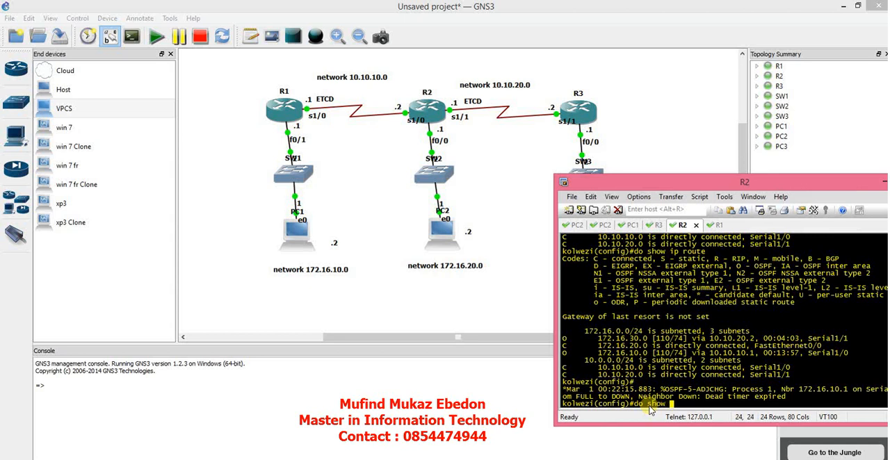
text(ip route)
key(Return)
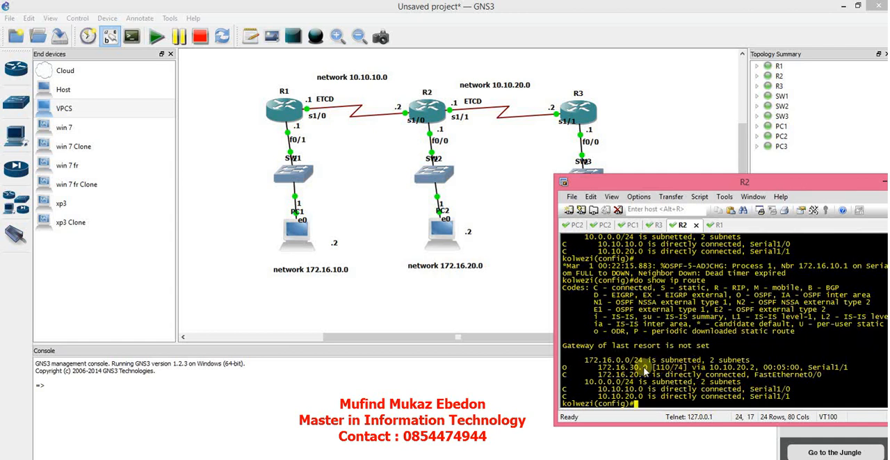
Reposition the console window around the topology and enter configuration of interface serial 1/0 on R2.
drag(752, 184, 839, 178)
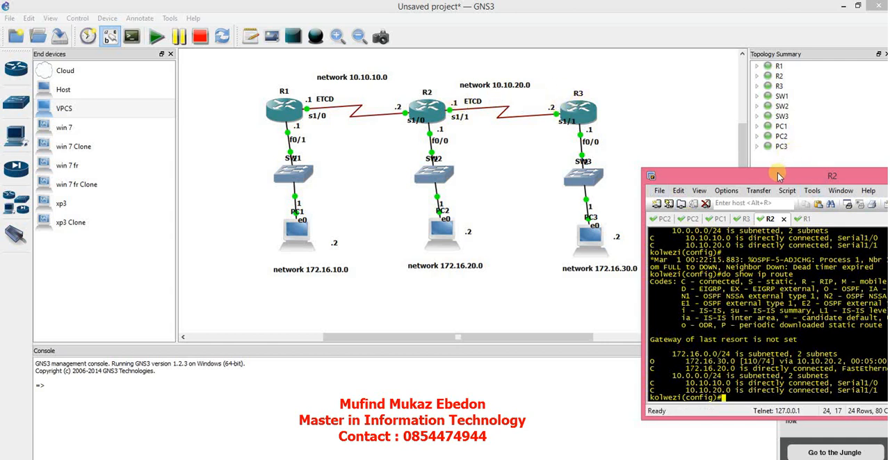
drag(777, 175, 706, 158)
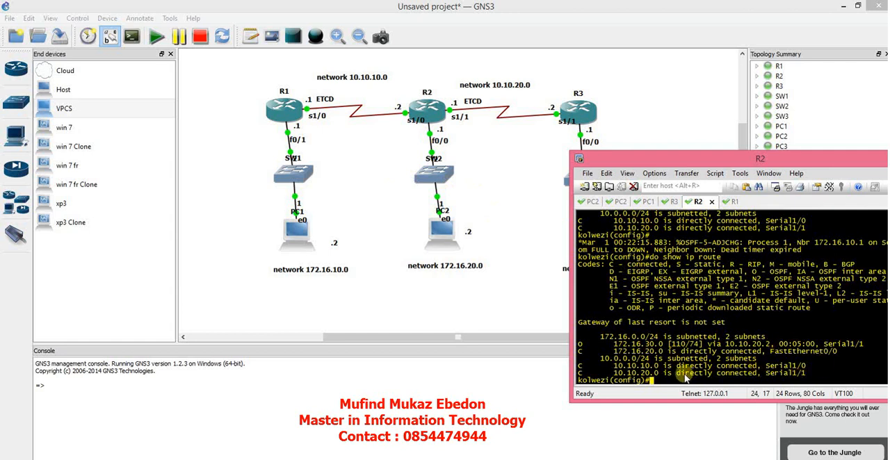
text(int ser)
key(Tab)
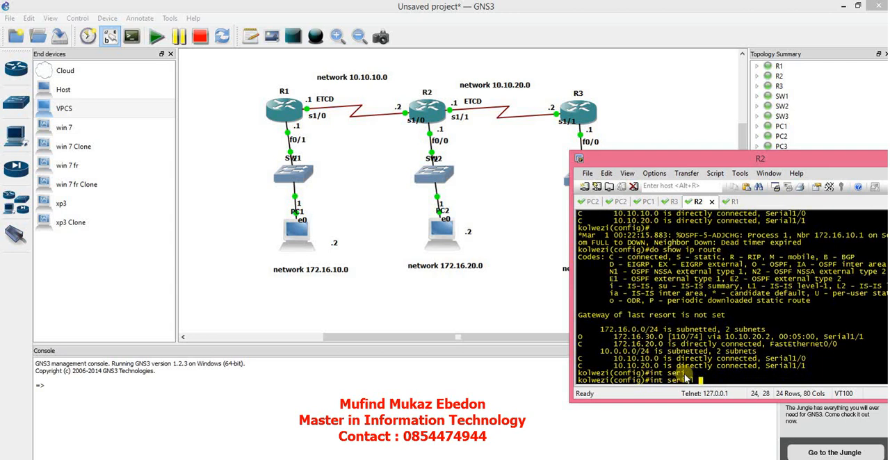
text(1/0)
key(Return)
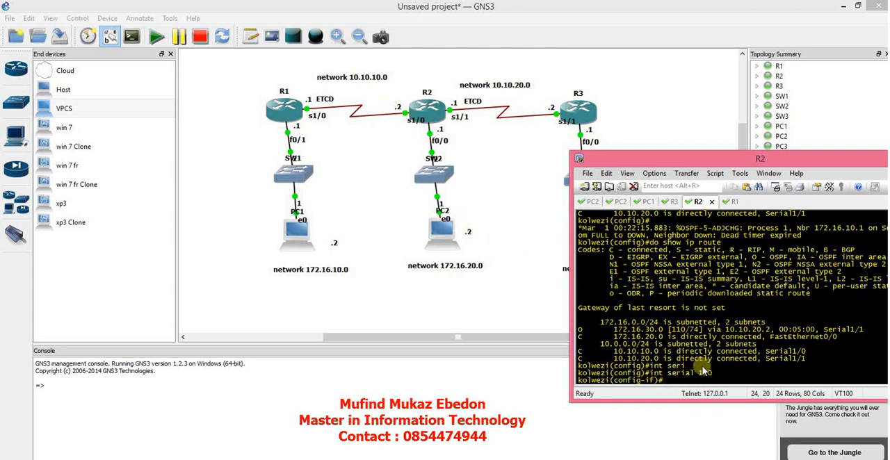
Set the OSPF authentication key on R2's serial 1/0 interface with ip ospf authentication-key and exit to global configuration mode.
text(ip os)
key(Tab)
text(authe)
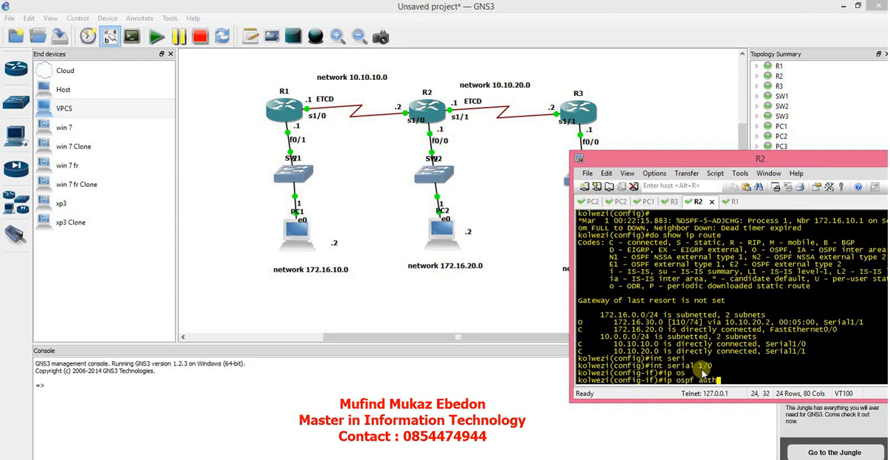
key(Tab)
text(ntication-key)
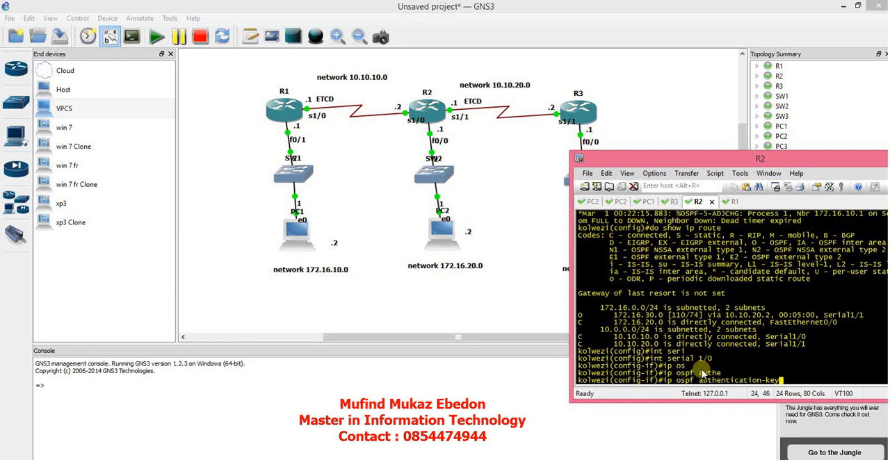
key(Tab)
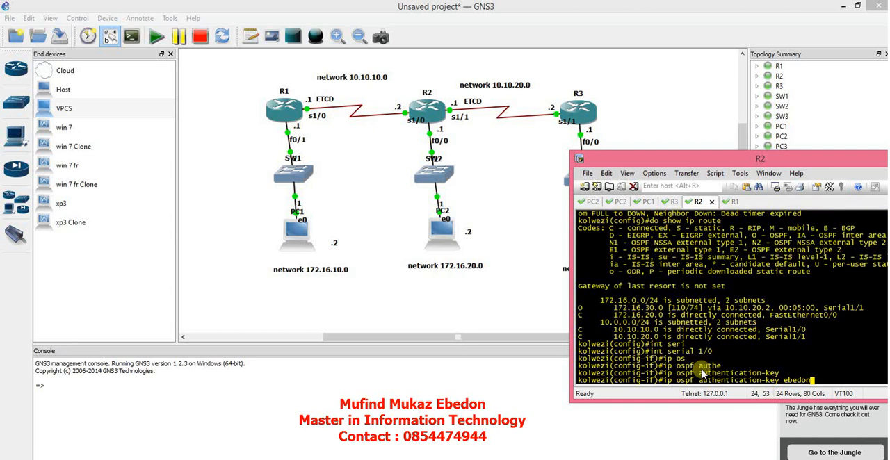
key(Return)
text(exit)
key(Return)
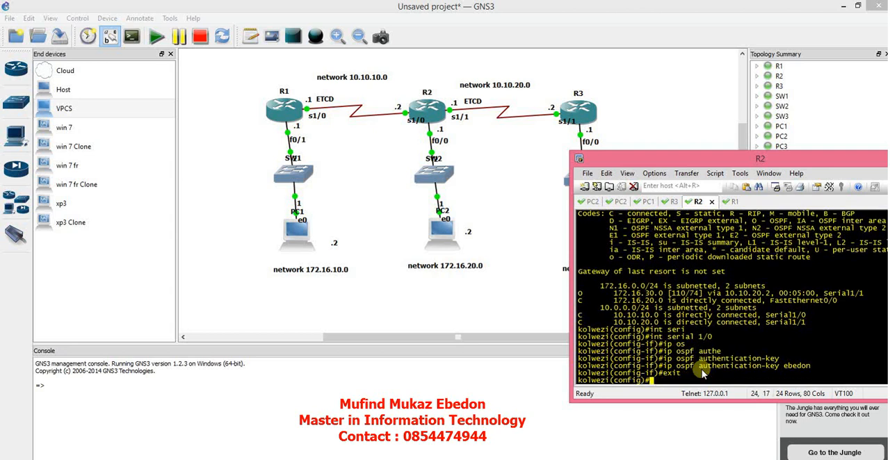
Enable authentication for area 0 under router ospf 1 on R2 and exit to global configuration mode.
text(router)
key(Tab)
text(os)
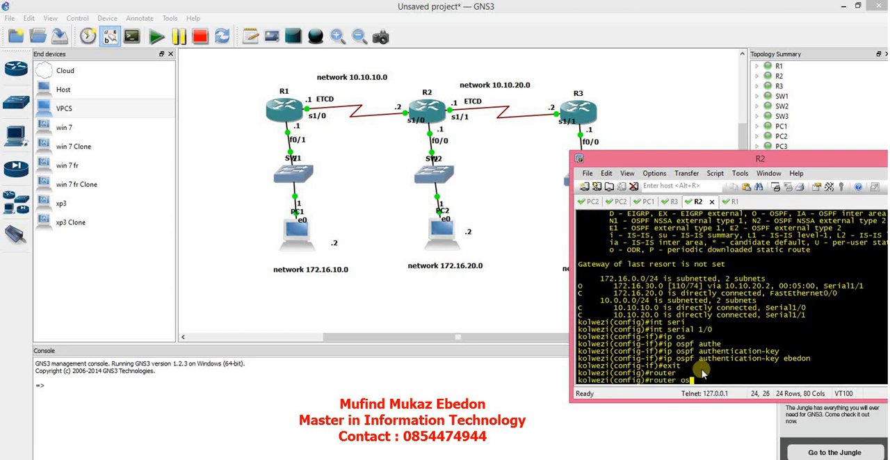
text(p)
key(Tab)
text(1)
key(Return)
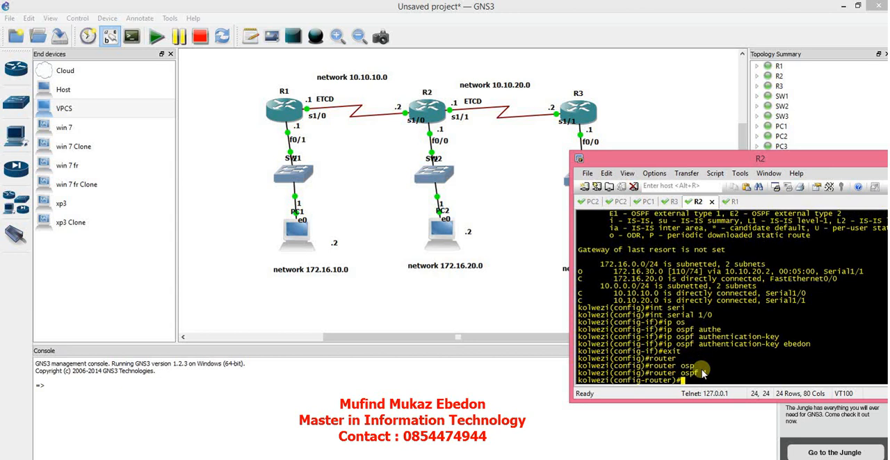
text(area 0 aueht)
key(Tab)
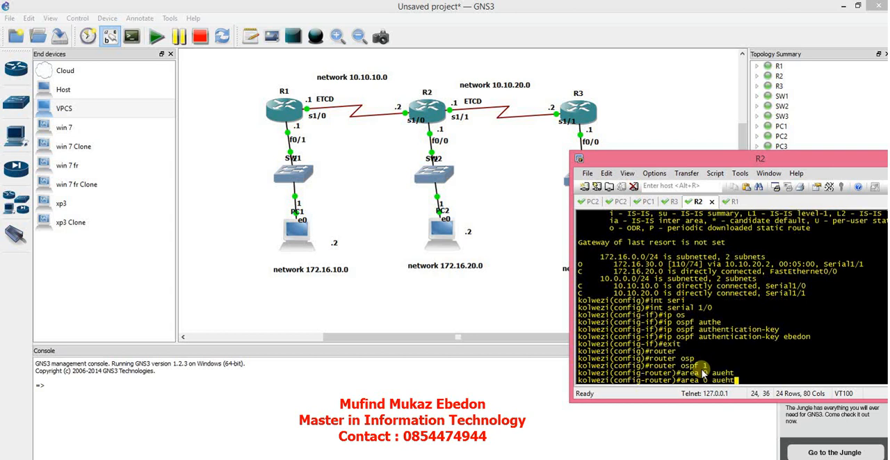
key(BackSpace)
key(BackSpace)
key(BackSpace)
text(th)
key(Tab)
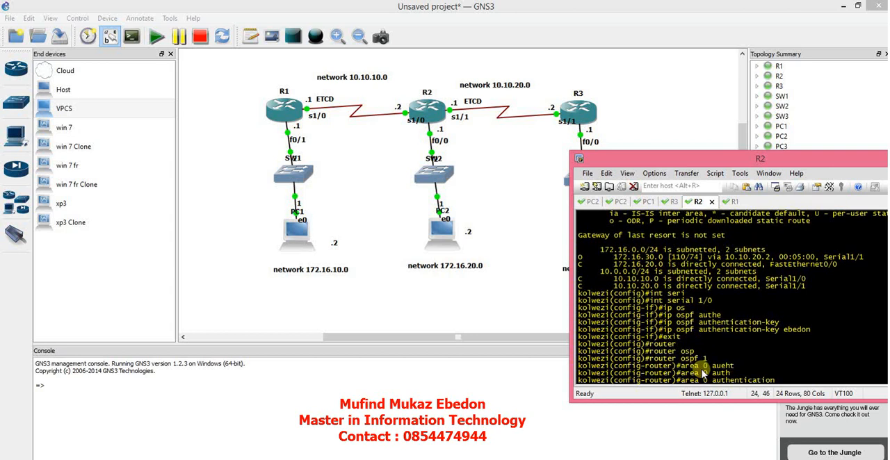
key(Return)
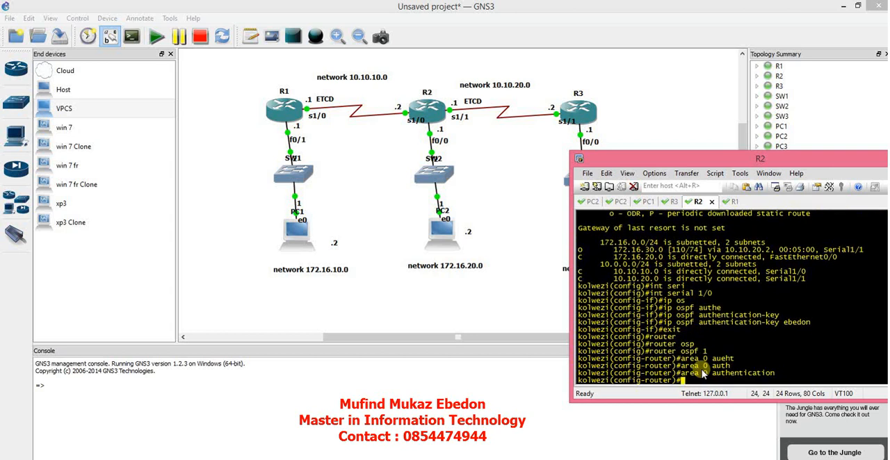
text(exit)
key(Return)
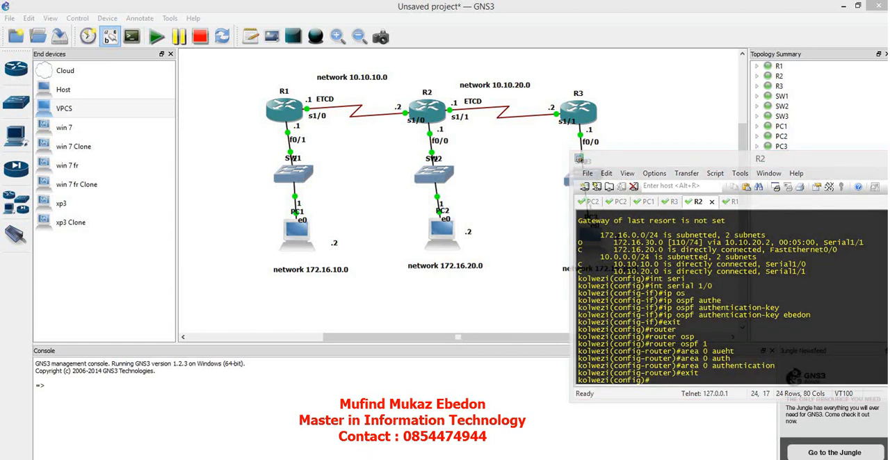
Highlight the latest OSPF adjacency message on R2 and display the routing table with do show ip route.
click(684, 377)
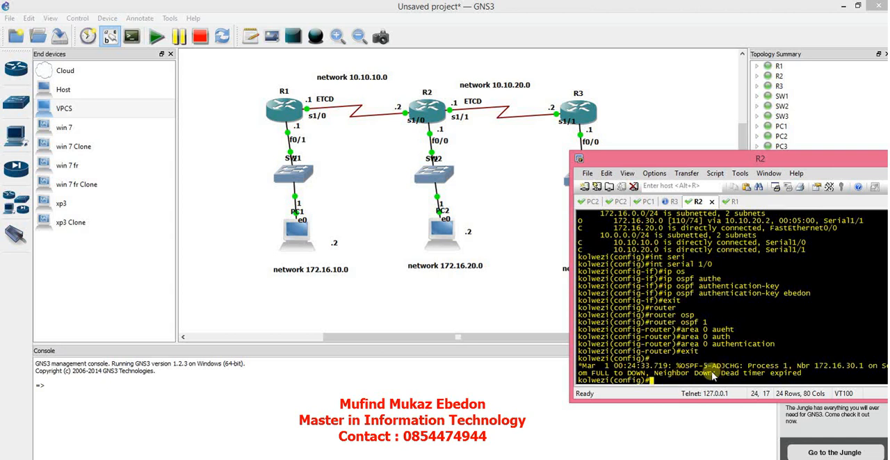
drag(713, 375, 654, 373)
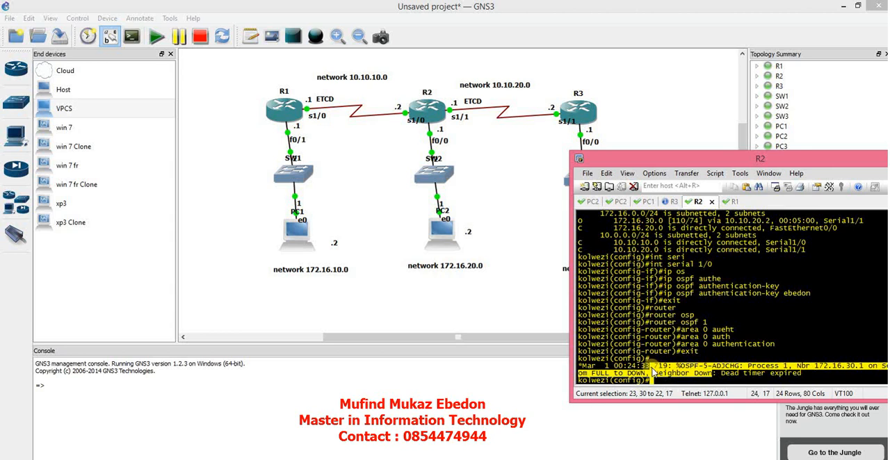
click(654, 374)
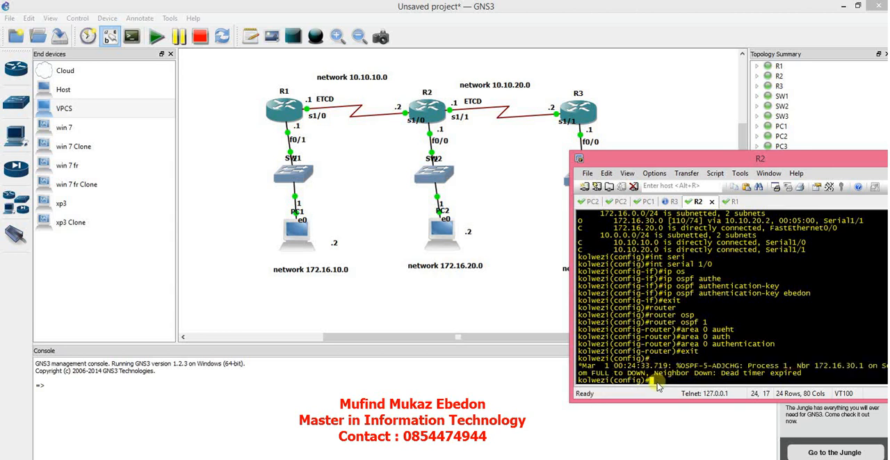
text(do show ip route)
key(Return)
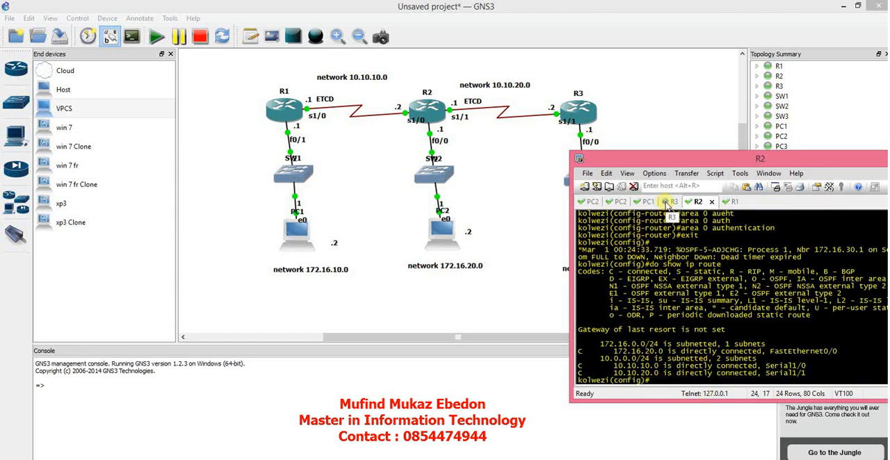
Switch to R1's console and display its routing table with show ip route.
click(730, 202)
text(d)
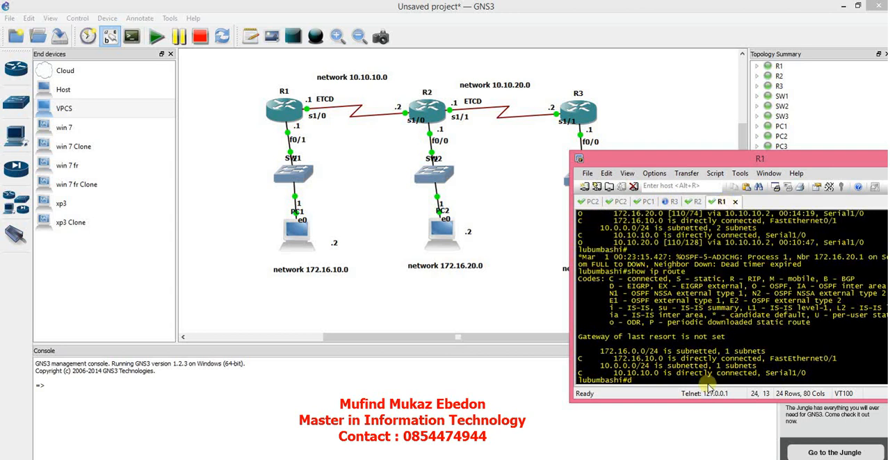
text(o show ip ro)
key(BackSpace)
key(BackSpace)
key(BackSpace)
key(BackSpace)
key(BackSpace)
key(BackSpace)
key(BackSpace)
key(BackSpace)
key(BackSpace)
key(BackSpace)
text(show ip route)
key(Return)
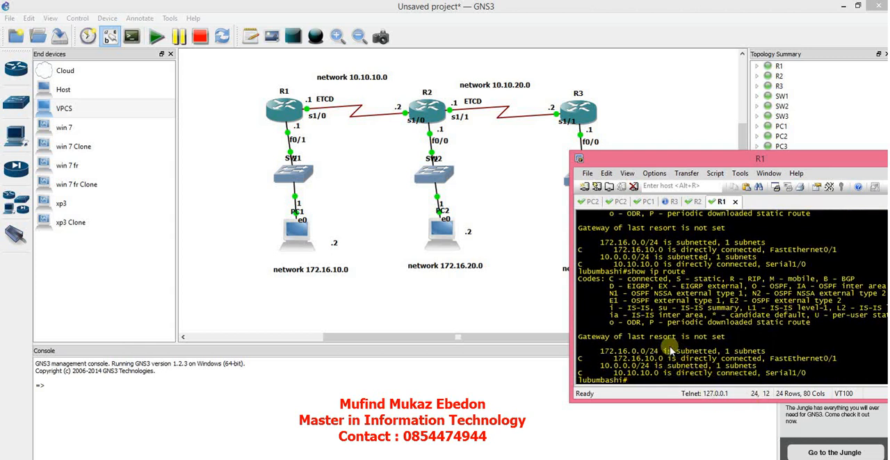
On R3's console, exit the current interface mode and enter configuration of interface s1/1.
click(667, 202)
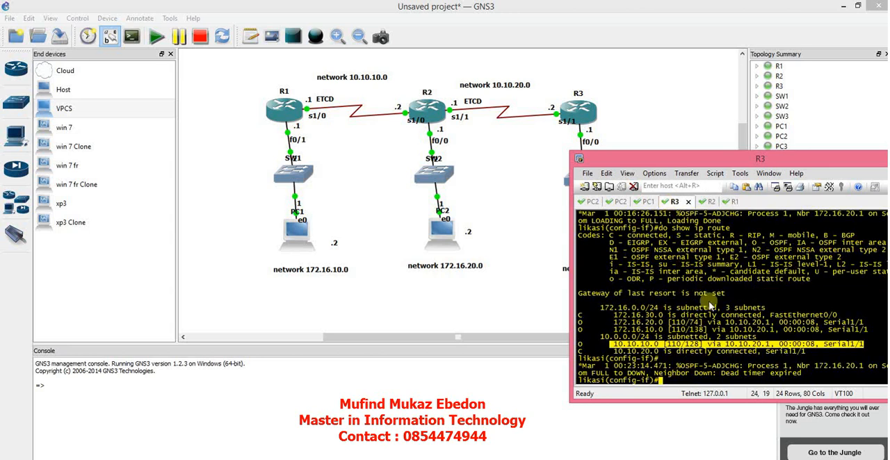
click(676, 381)
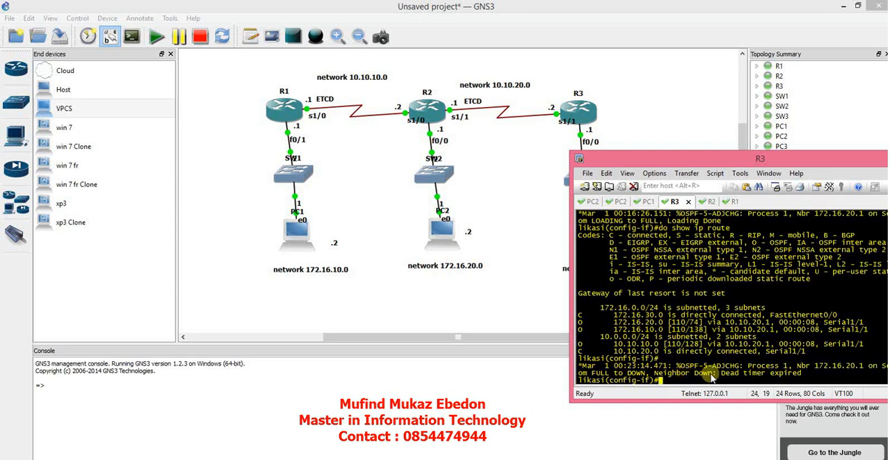
text(exit)
key(Return)
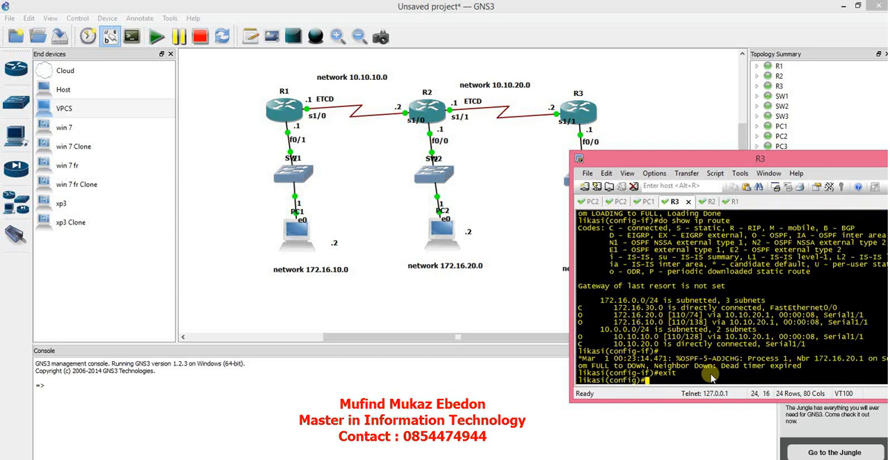
text(int s1/1)
key(Return)
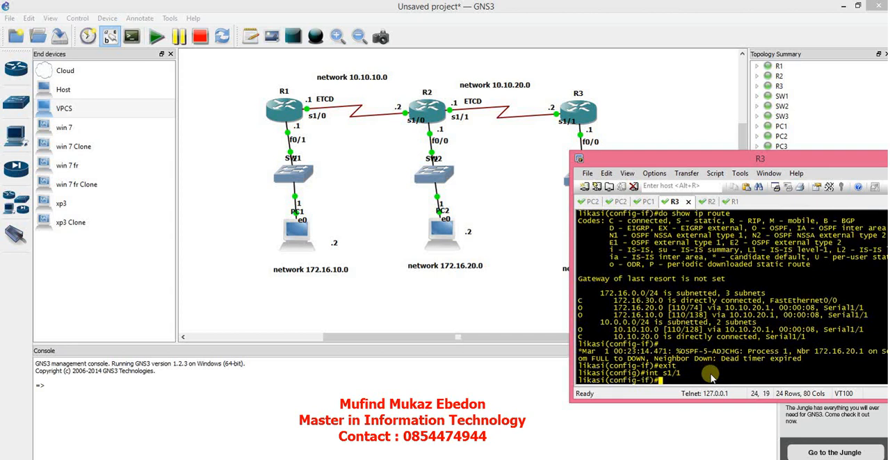
Set the OSPF authentication key on R3's s1/1 interface with ip ospf authentication-key and exit interface configuration.
text(ip osp)
key(Tab)
text(authe)
key(Tab)
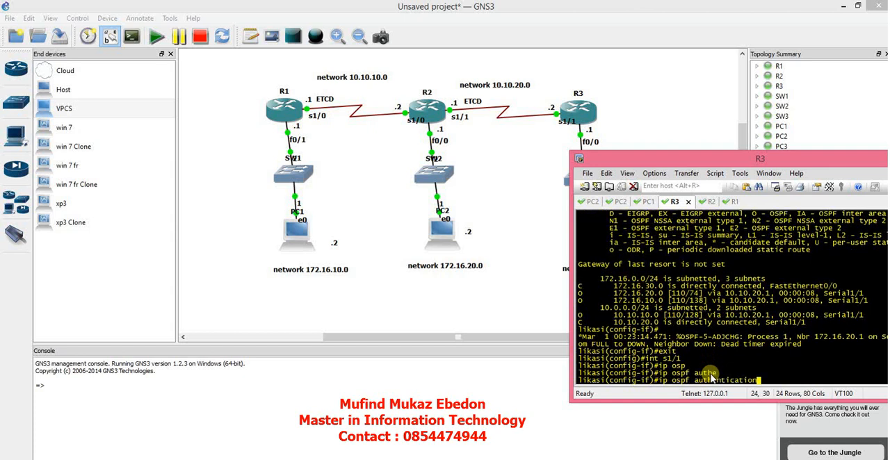
text(key)
key(Tab)
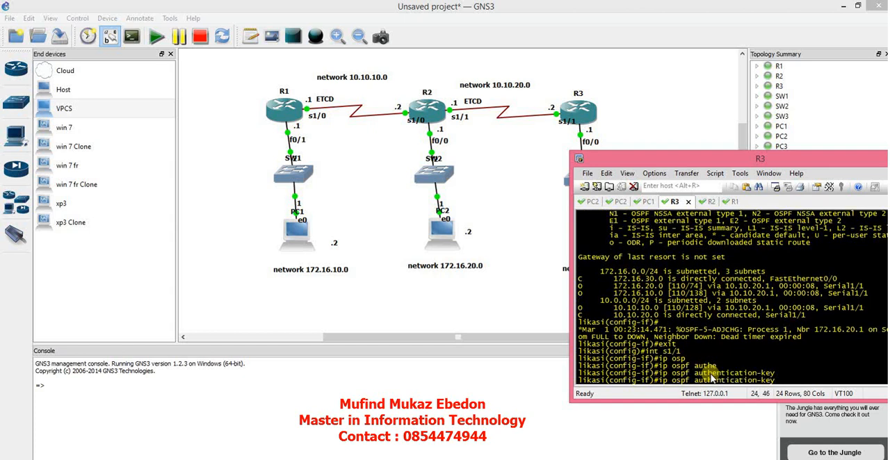
key(Return)
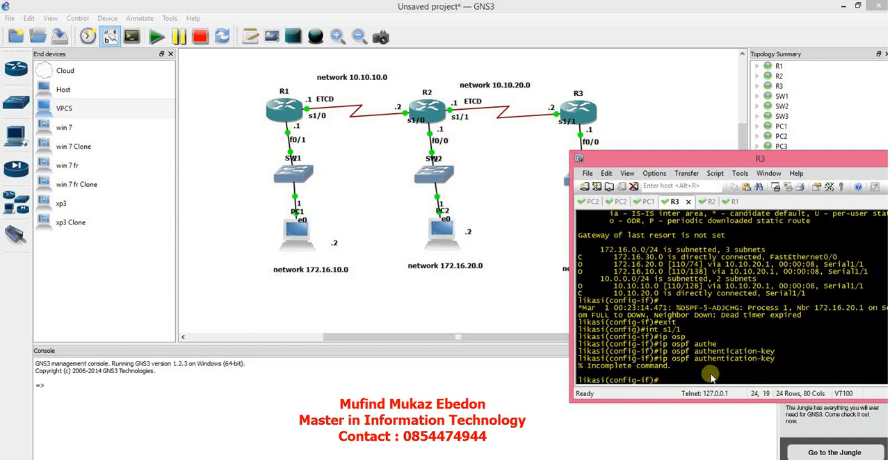
key(Up)
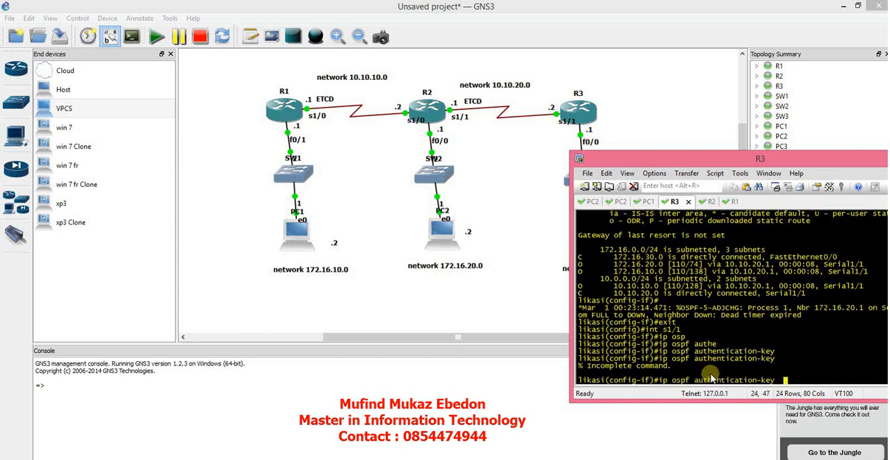
key(Return)
text(exit)
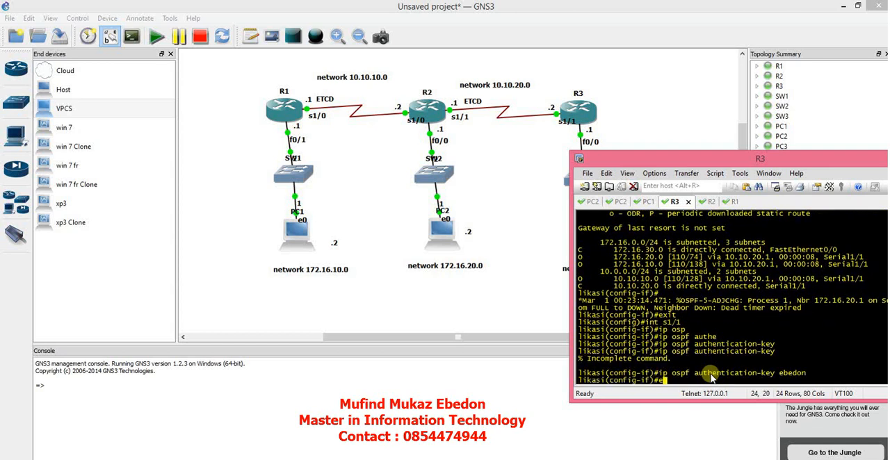
key(Return)
Enable authentication for area 0 under router ospf 1 on R3 and exit router configuration.
text(router)
key(Tab)
text(osp)
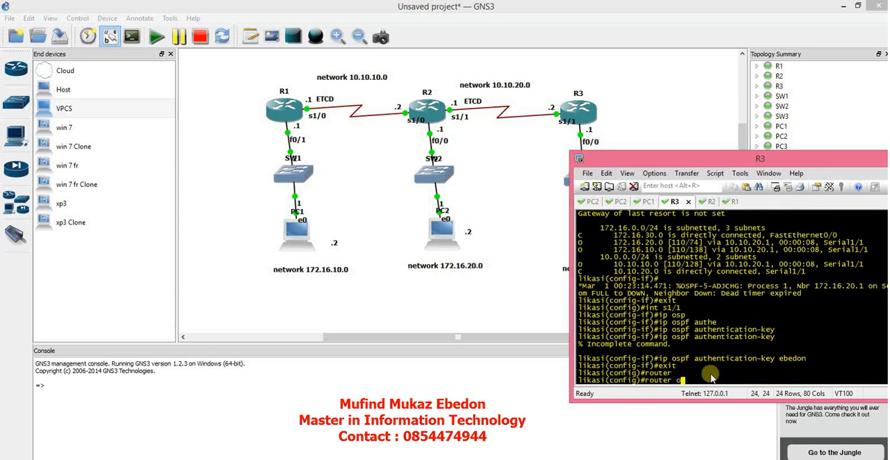
key(Tab)
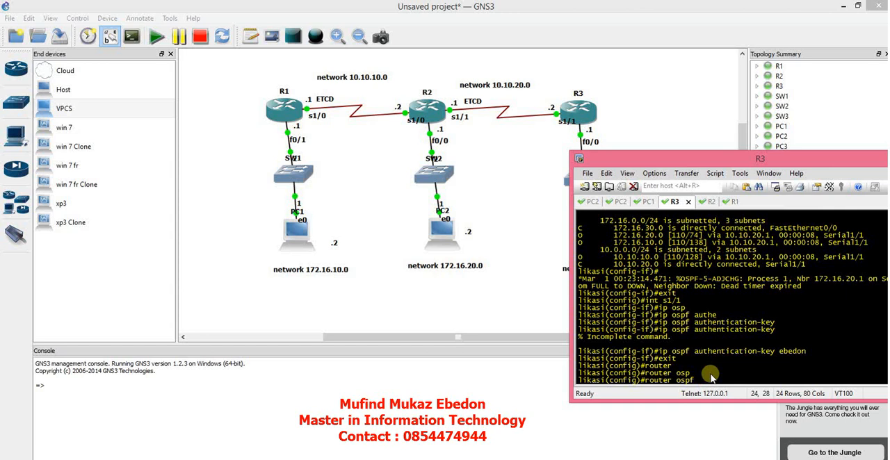
text(1)
key(Return)
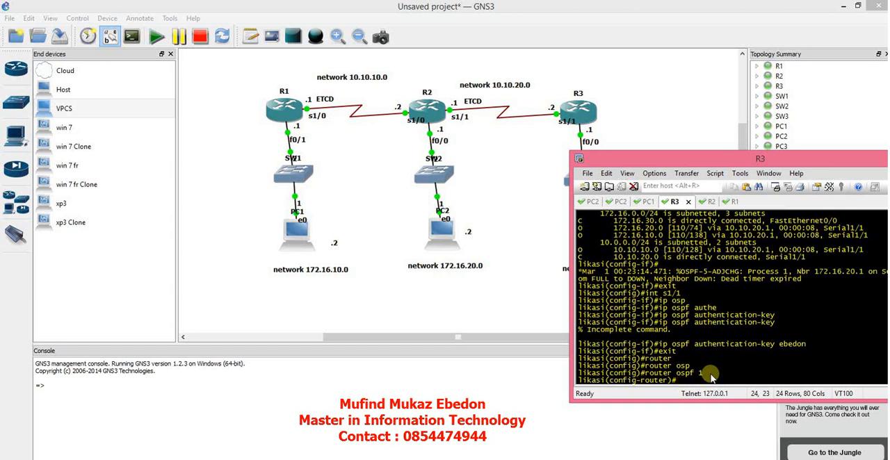
text(os)
text(area )
text(0 authe)
key(Tab)
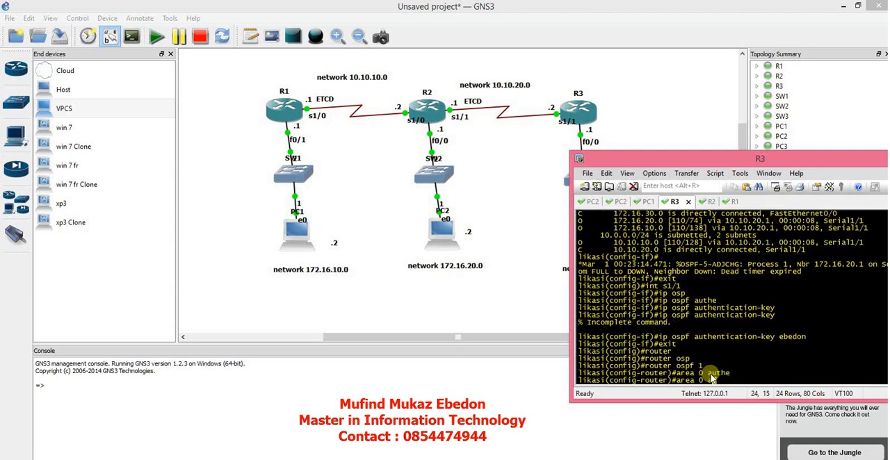
key(Return)
text(exit)
key(Return)
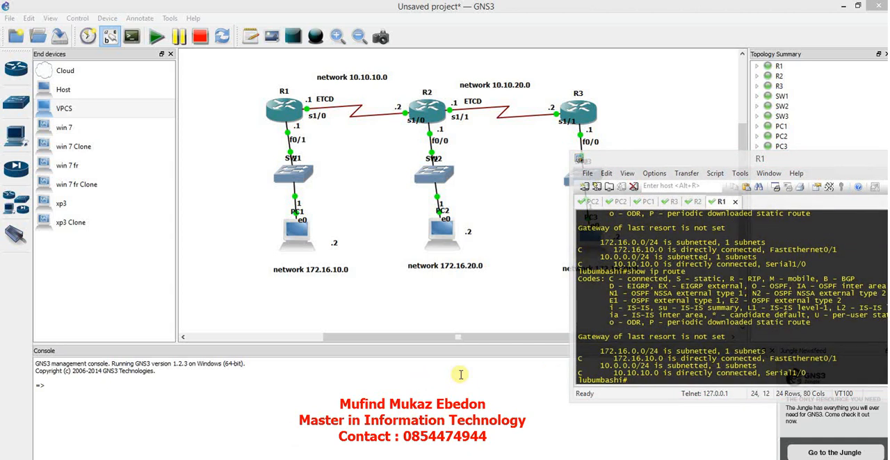
Return to R2's console, run do show ip route again and move the console window so its full width shows.
click(649, 369)
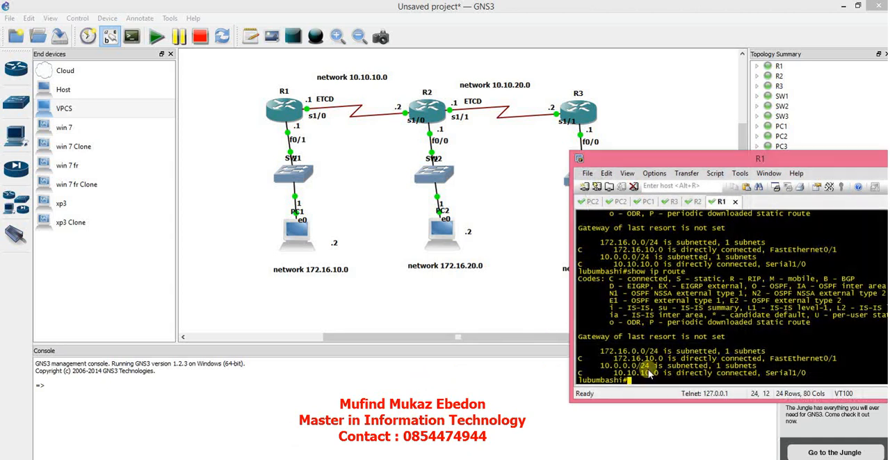
click(691, 202)
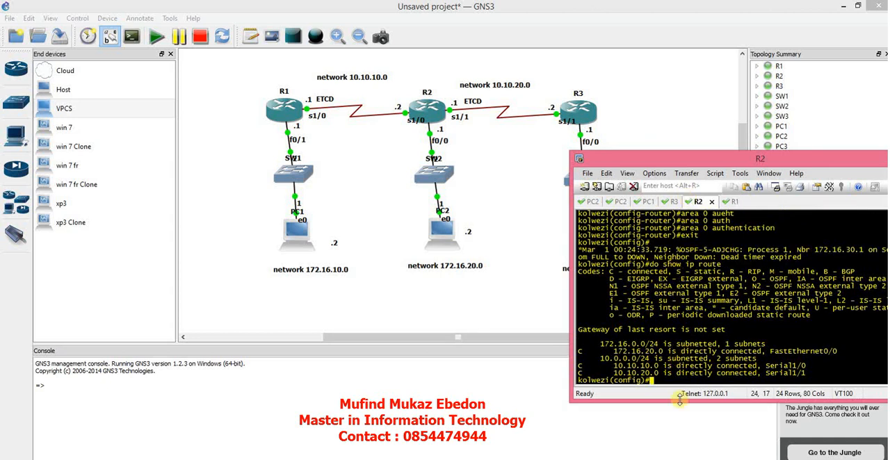
text(do show ip rout)
text(e)
key(Return)
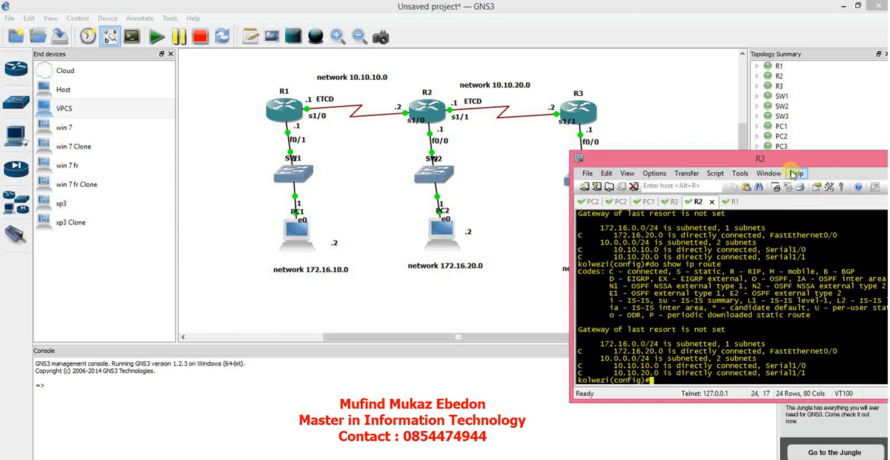
drag(778, 162, 682, 173)
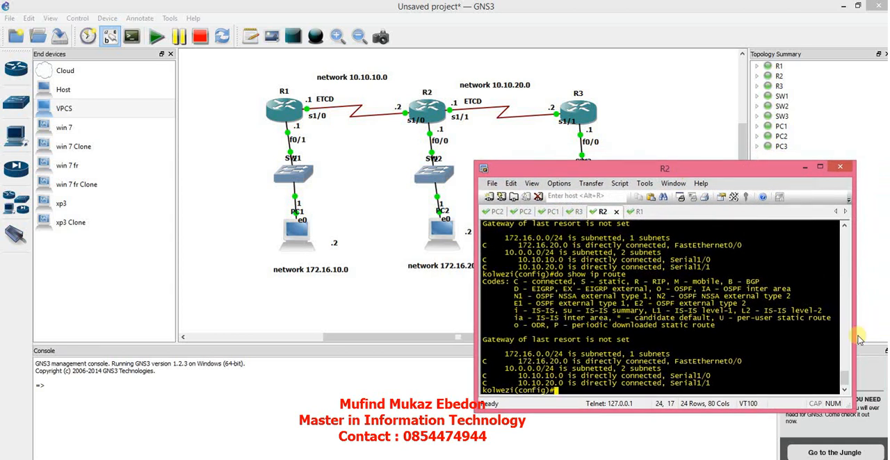
mouse_move(842, 380)
mouse_down()
mouse_move(843, 365)
mouse_move(843, 381)
mouse_up()
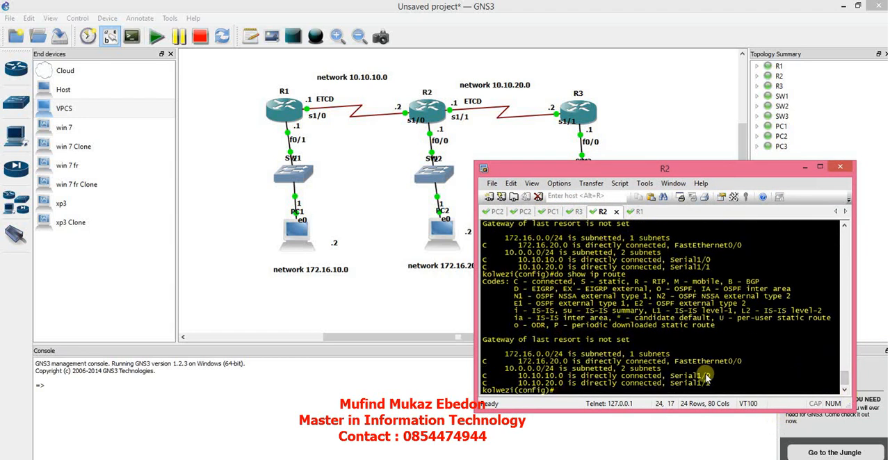
On R2's console, enter configuration of interface serial 1/1.
text(int seri)
key(Tab)
text(1/1)
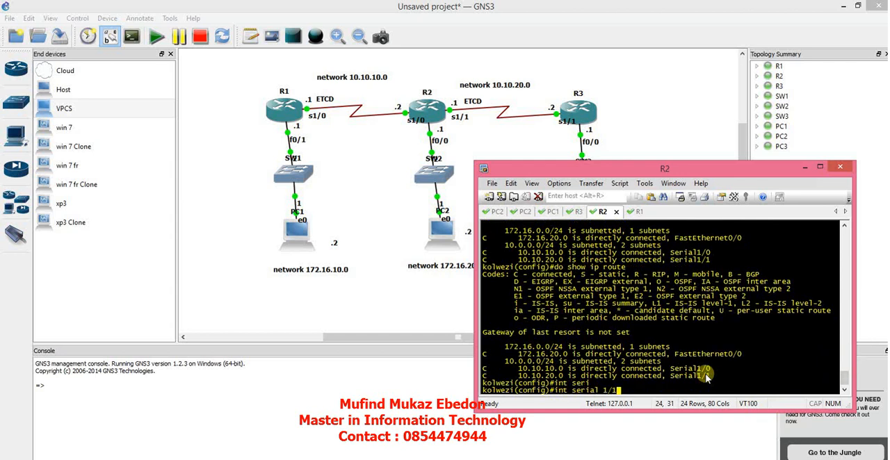
key(Return)
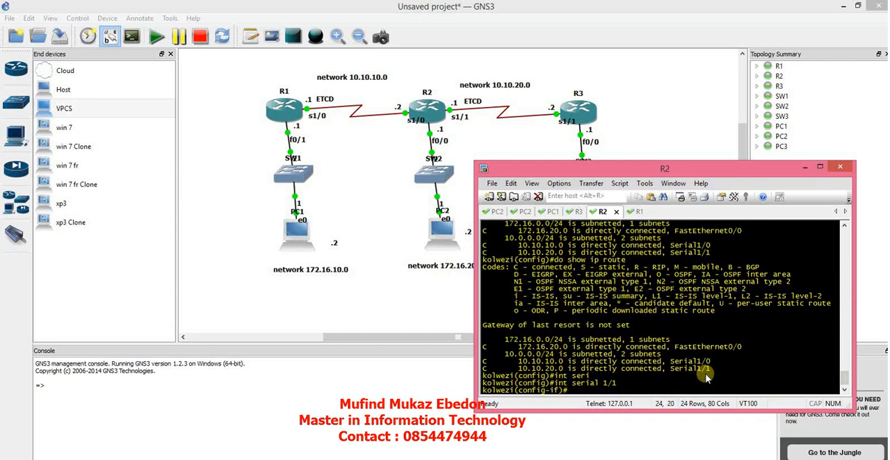
Set the OSPF authentication key on R2's serial 1/1 interface with ip ospf authentication-key and exit interface configuration.
text(os)
text(ip os)
text(p)
key(Tab)
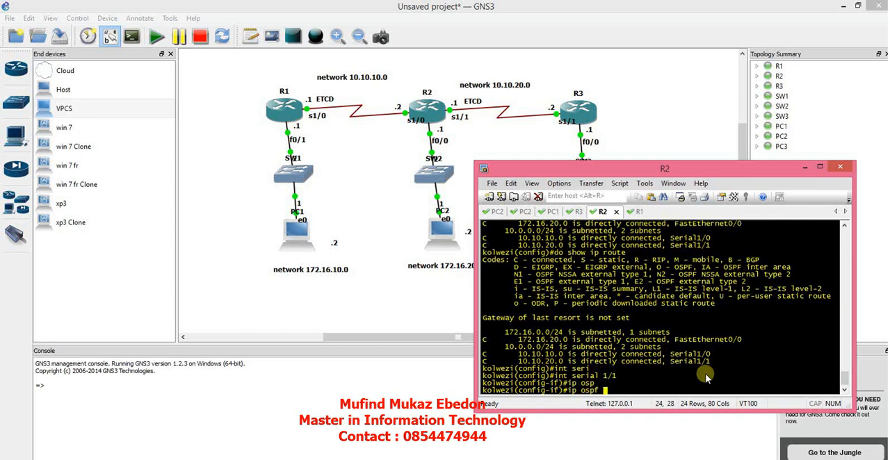
text(authe)
key(Tab)
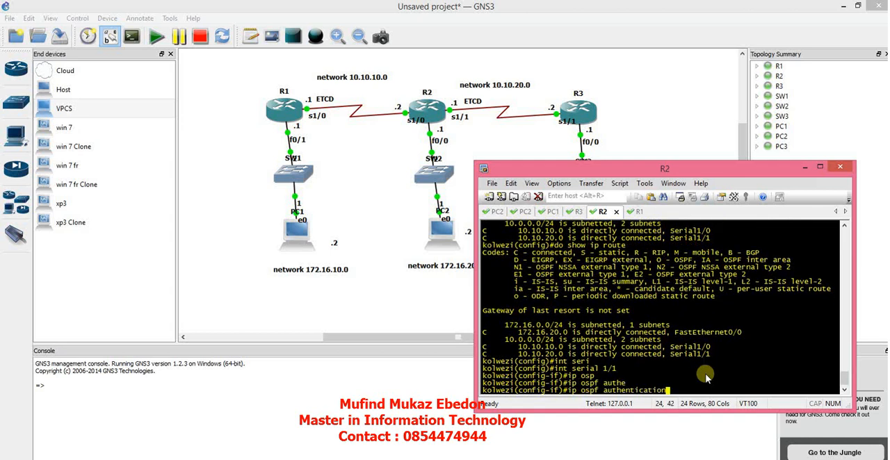
text(key)
key(Tab)
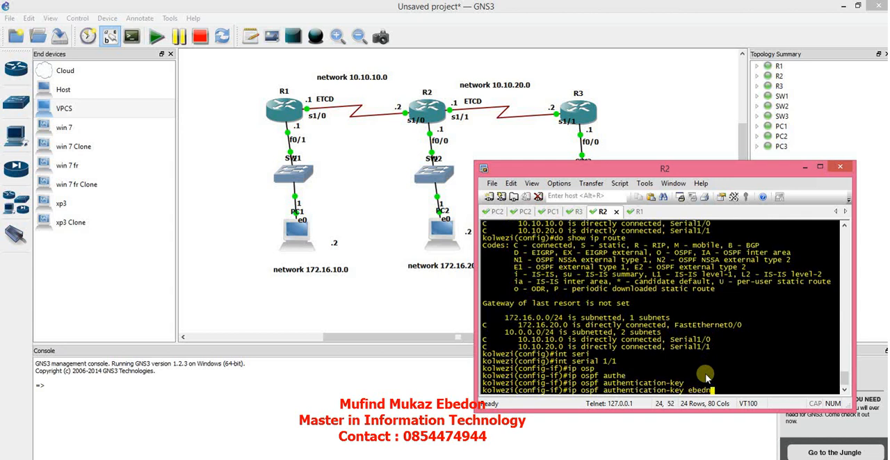
key(Return)
text(exit)
key(Return)
Enable authentication for area 0 under router ospf 1 on R2 and exit router configuration.
text(router osp)
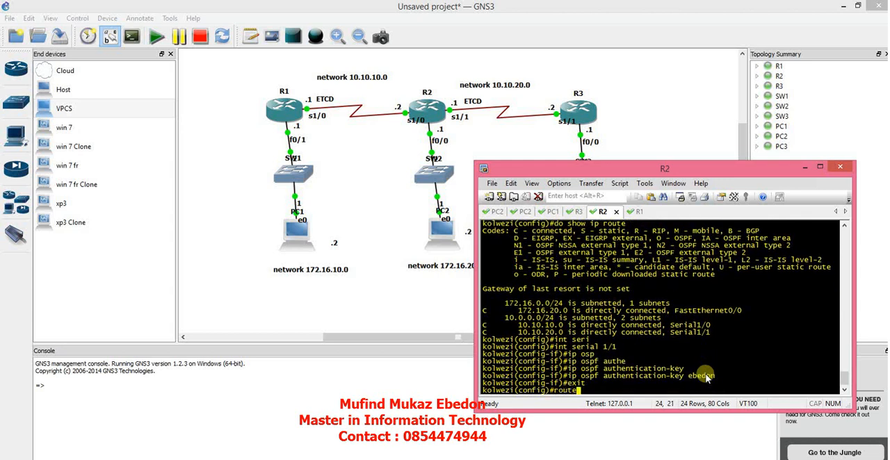
key(Tab)
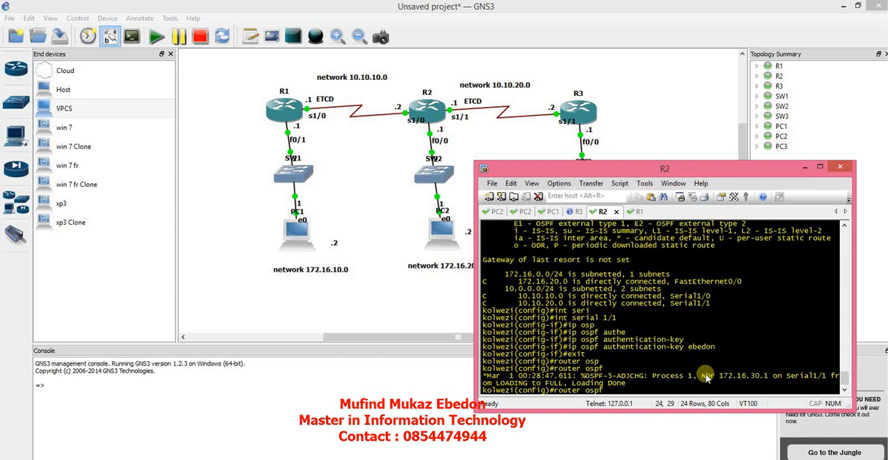
text(1)
key(Return)
text(a)
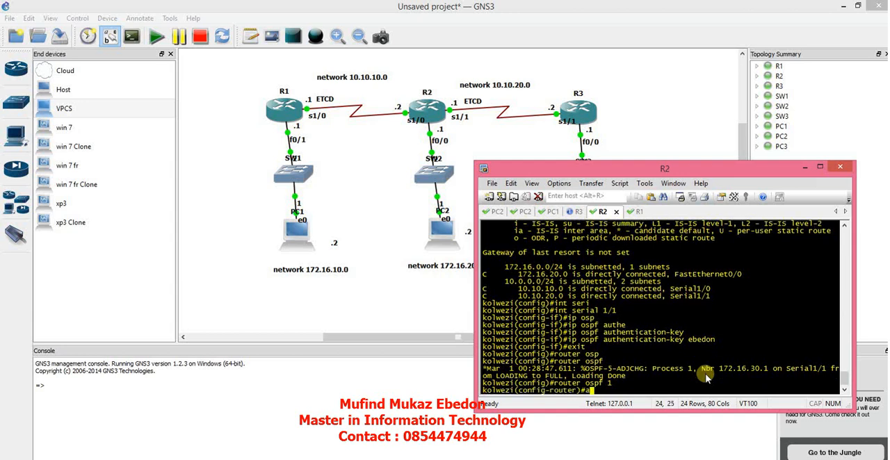
text(rea 0 authe)
key(Tab)
key(Return)
text(exit)
key(Return)
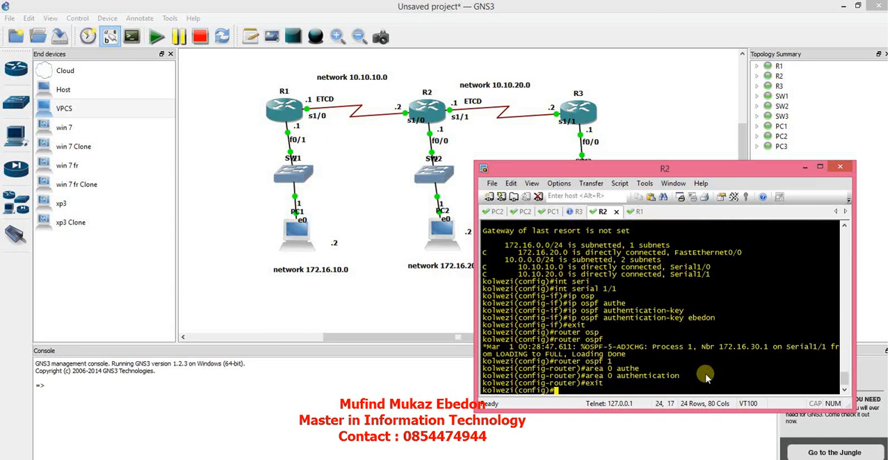
Run do show ip route on R2, examine the OSPF route to 172.16.30.0 and locate that network on the topology.
text(do show ip route)
key(Return)
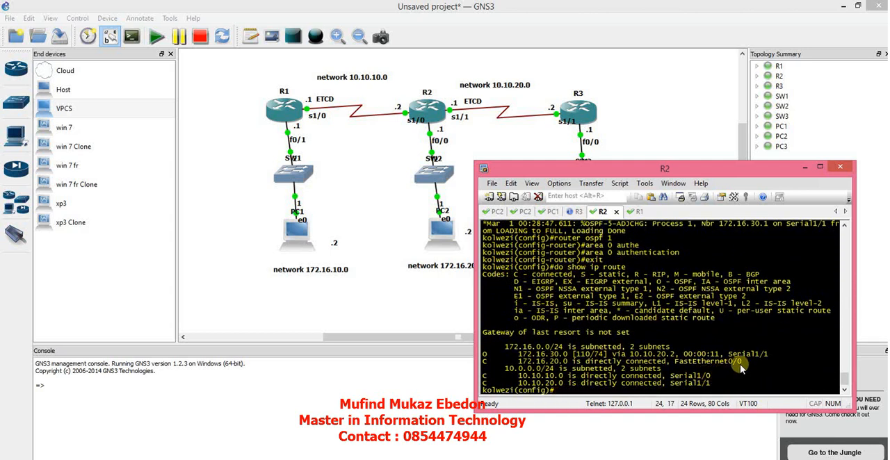
drag(767, 356, 643, 355)
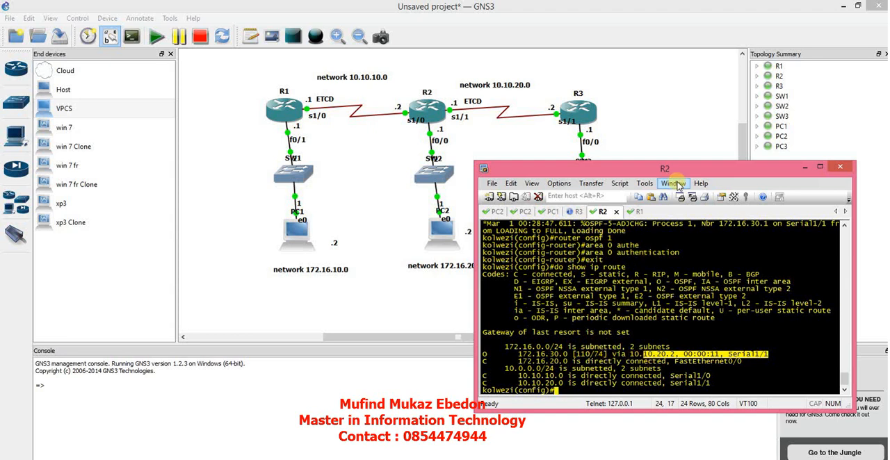
drag(674, 172, 700, 270)
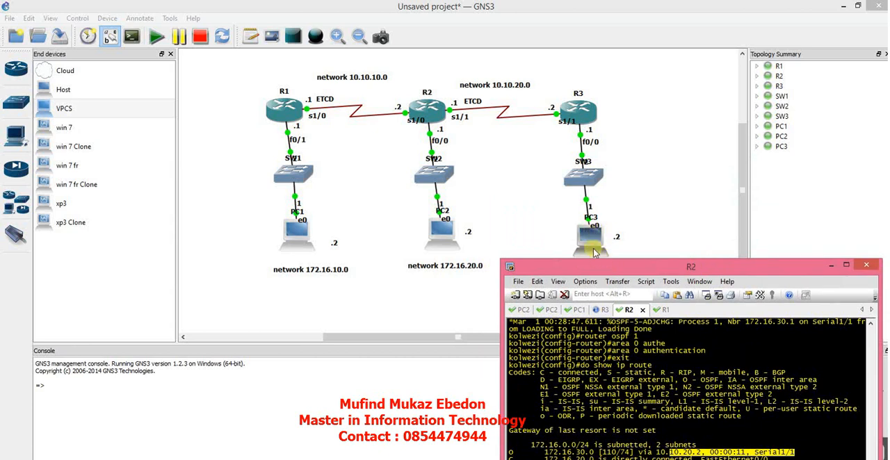
drag(611, 269, 640, 176)
click(620, 394)
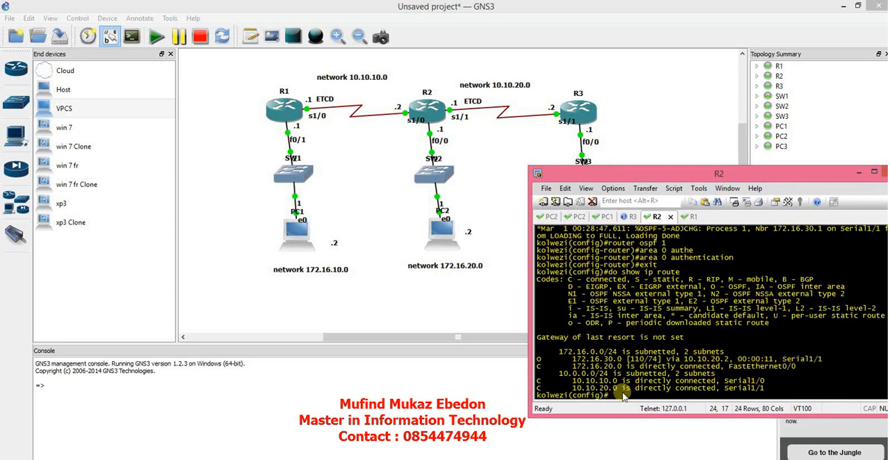
Switch to R3's console and check its routing table with do show ip route.
click(629, 217)
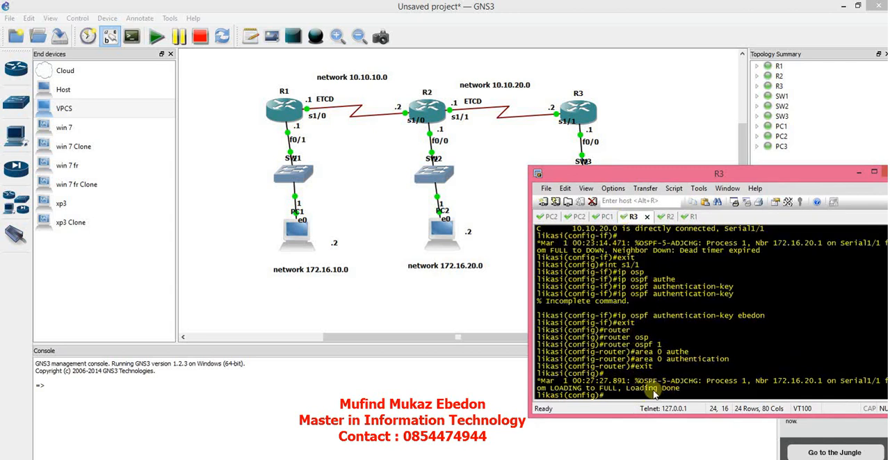
text(do show ip route)
key(Return)
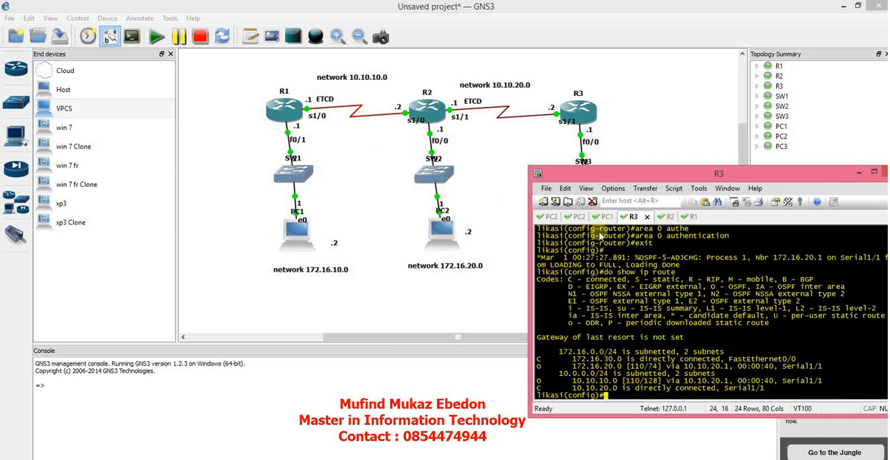
Switch to R1's console and check its routing table with show ip route.
click(692, 217)
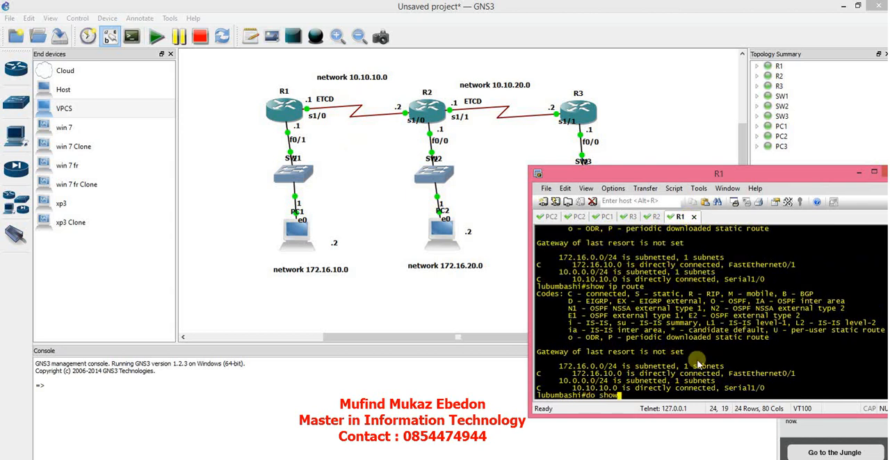
text(ow ip route)
key(Return)
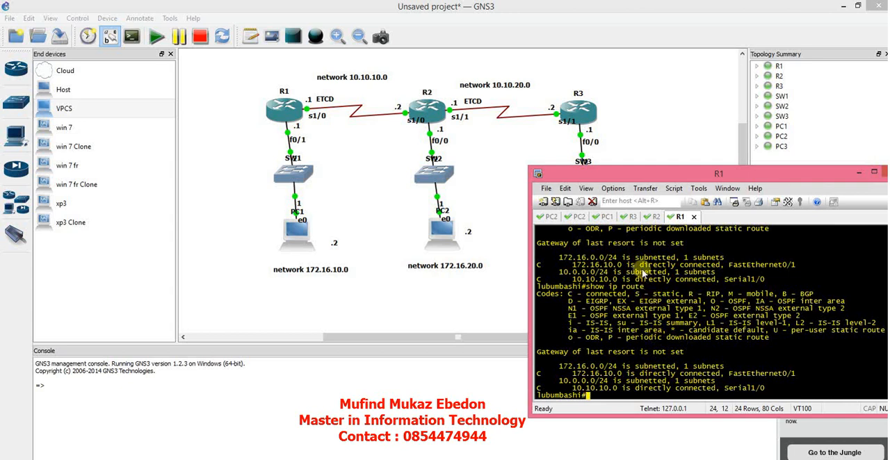
Return to R2's console and enter configuration of interface serial 1/0.
click(652, 219)
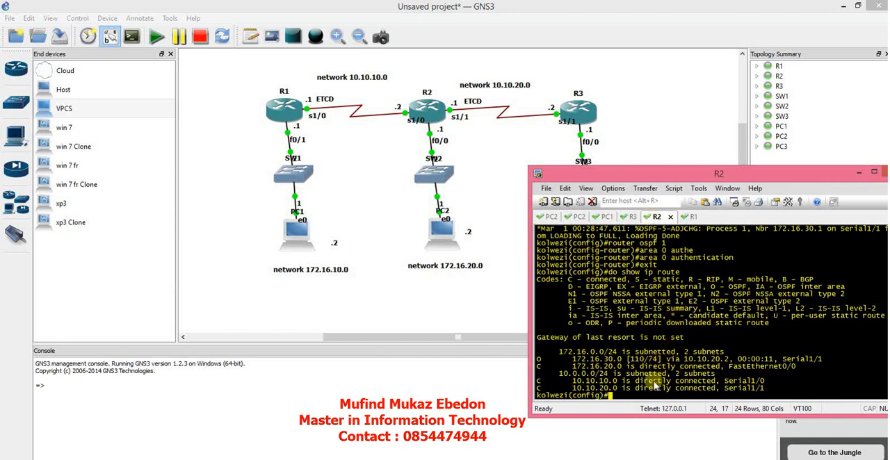
text(int seri)
key(Tab)
text(1/0)
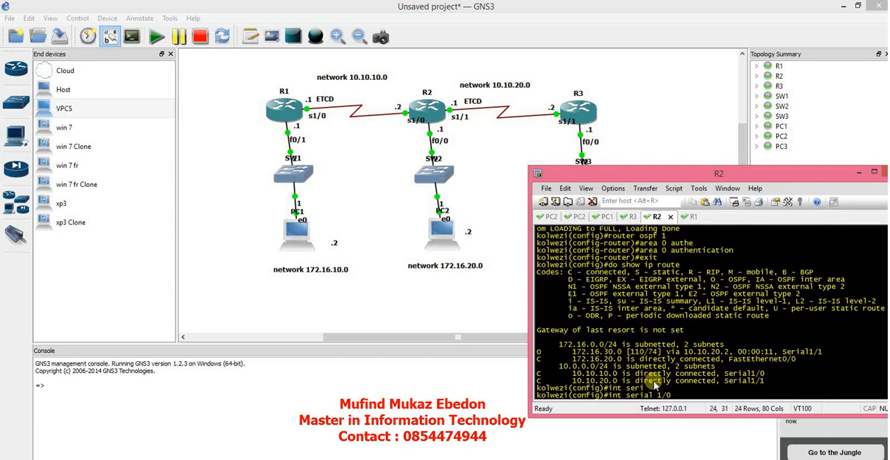
key(Return)
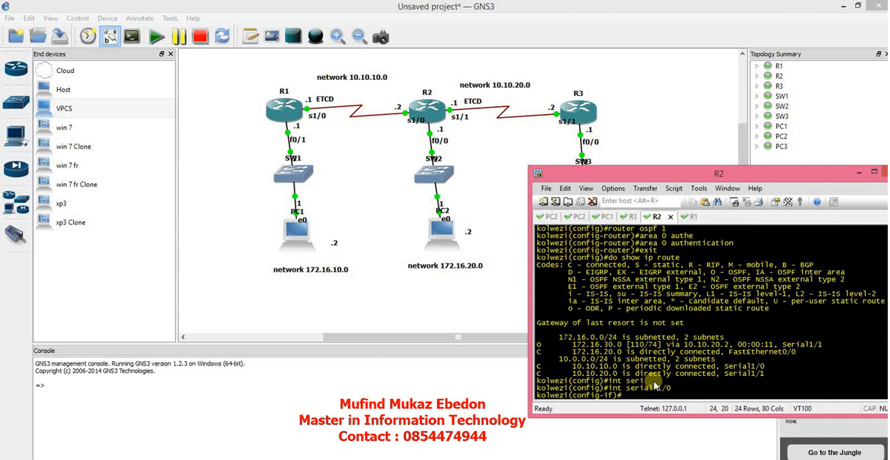
Set the OSPF authentication key on R2's serial 1/0 interface with ip ospf authentication-key and exit interface configuration.
text(ip osp)
key(Tab)
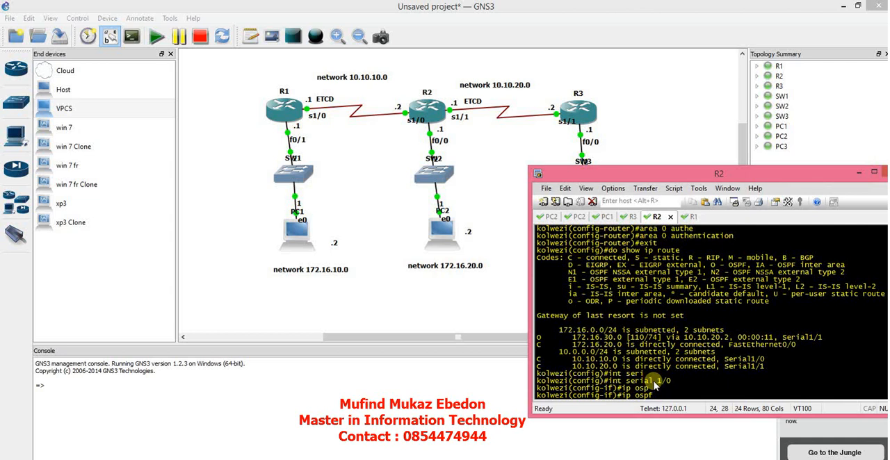
text(authe)
key(Tab)
text(-)
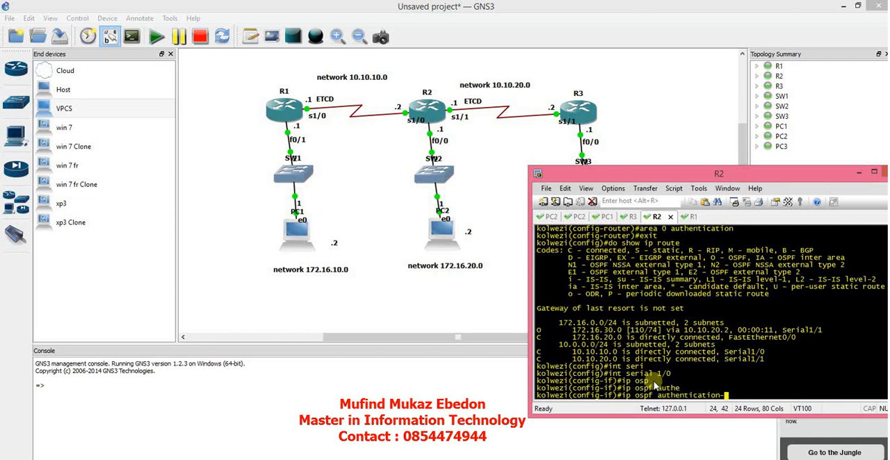
text(key)
key(Tab)
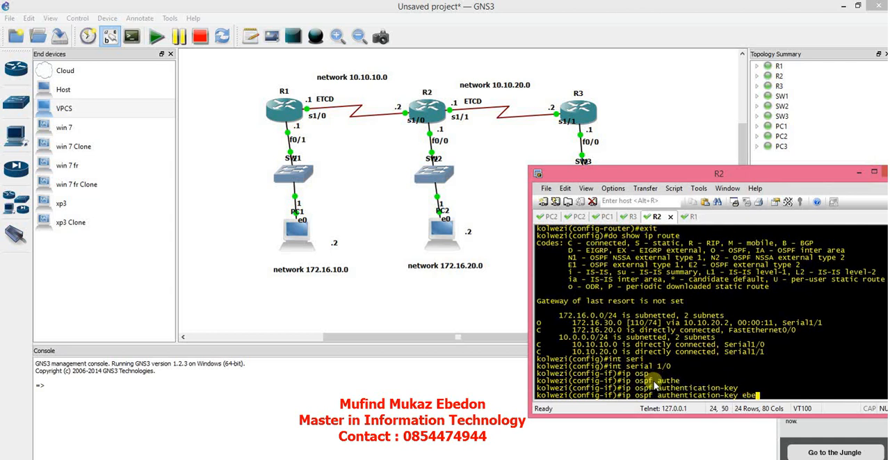
key(Return)
text(ezi(config-if)#e)
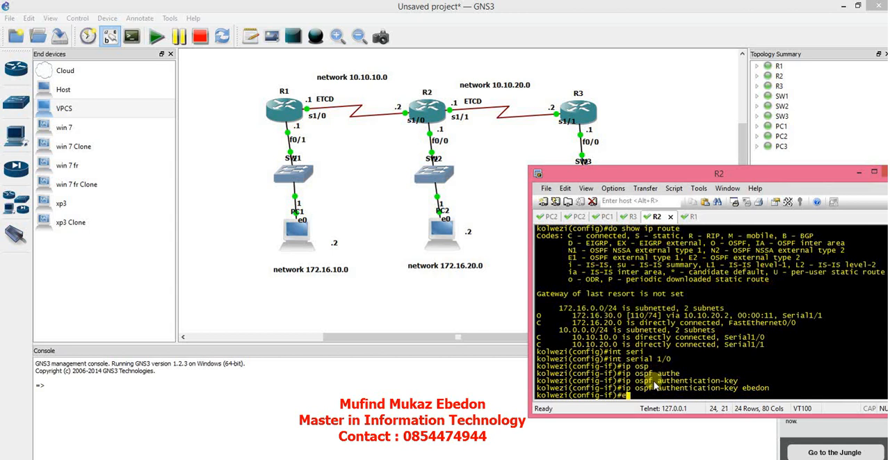
text(xit)
key(Return)
Enter router ospf 1 on R2, apply area 0 authentication again and exit router configuration.
text(router)
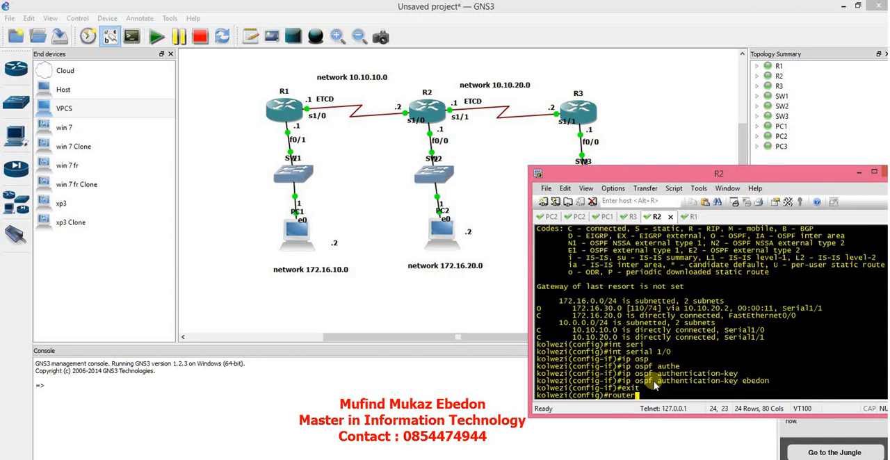
key(Tab)
text(osp)
key(Tab)
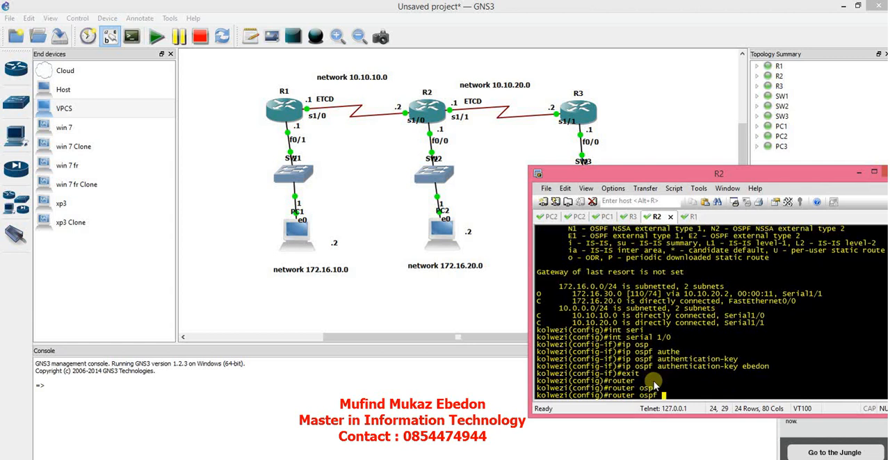
text(1)
key(Return)
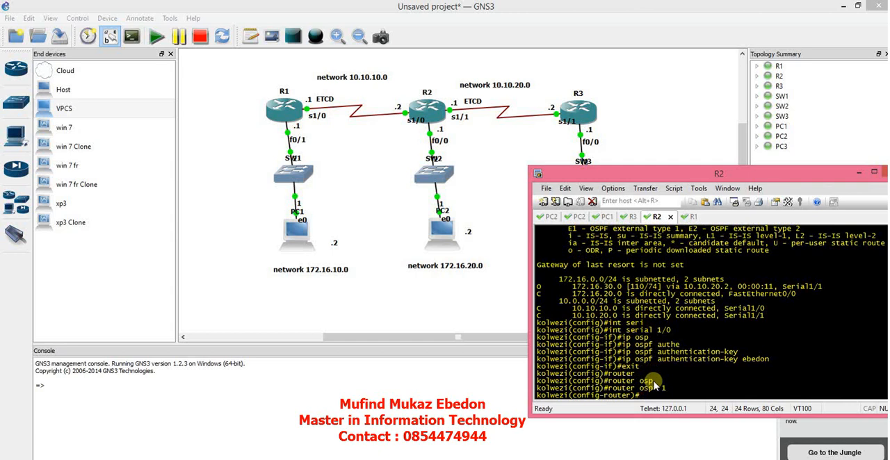
text(area 0 authe)
key(Tab)
key(Return)
text(exit)
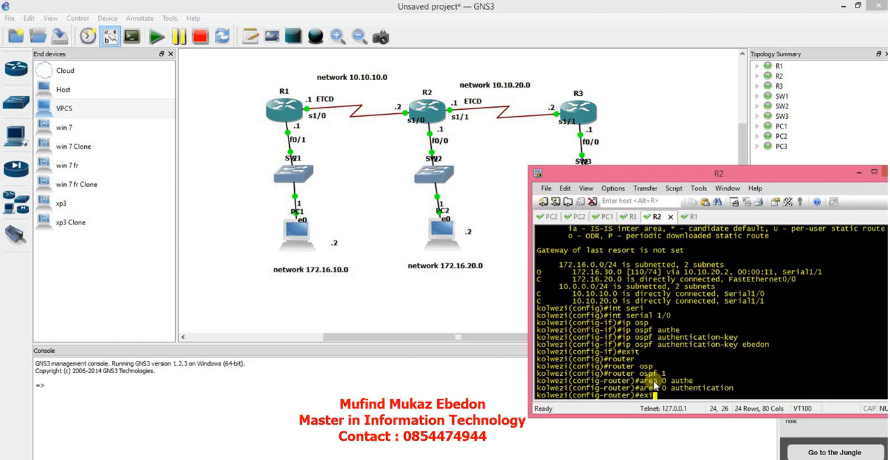
key(Return)
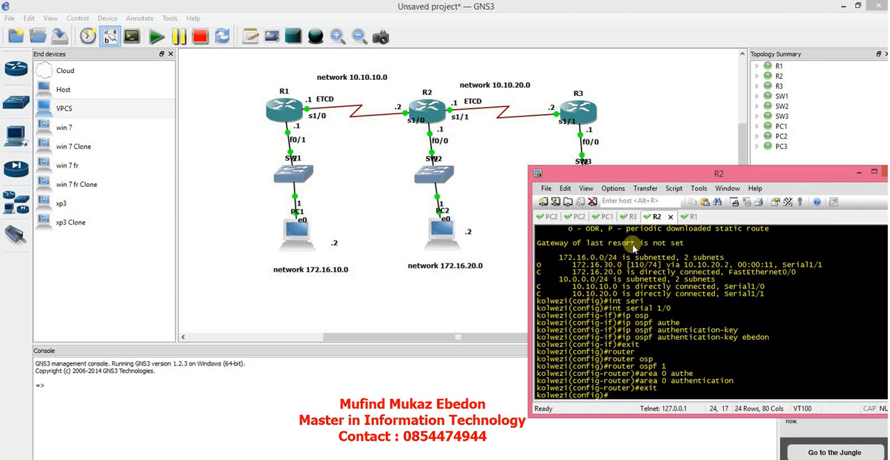
Switch to R1's console, bring its window fully into view and review the earlier serial 1/0 and area 0 authentication commands.
click(691, 218)
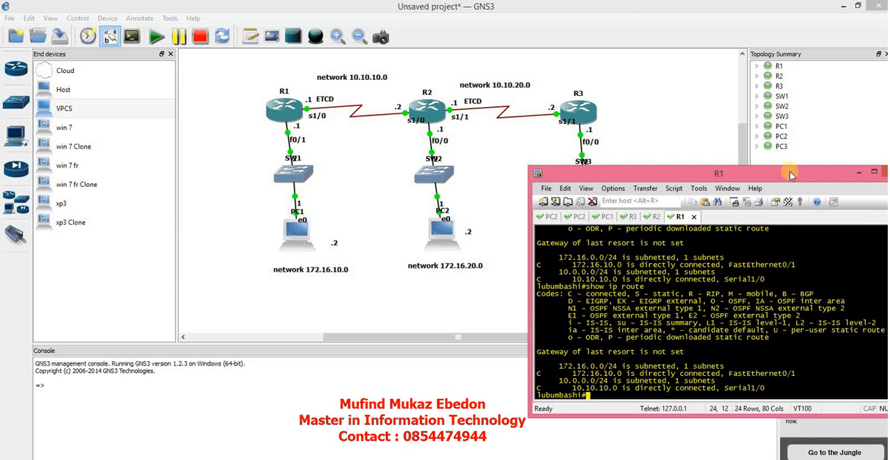
drag(791, 174, 697, 178)
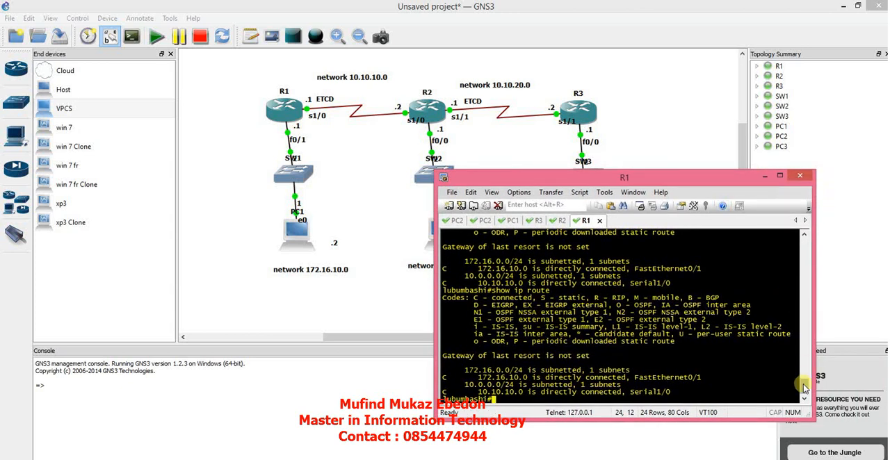
drag(804, 384, 804, 341)
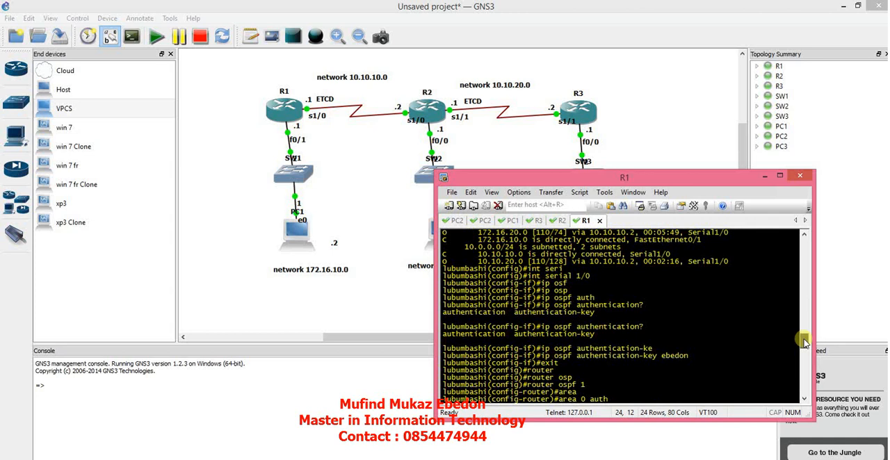
drag(804, 340, 805, 355)
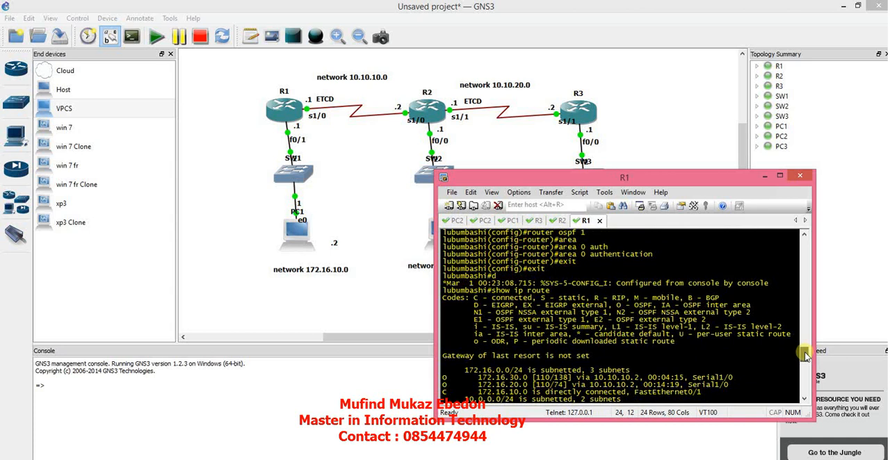
drag(804, 355, 804, 389)
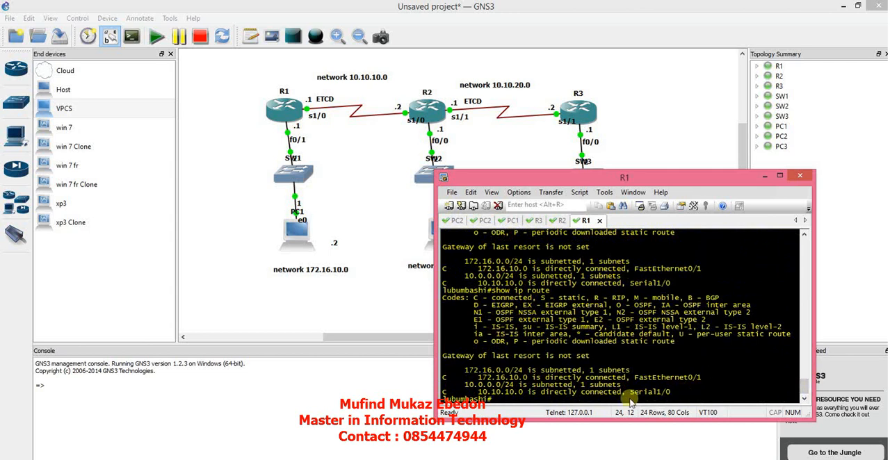
Run show ip route again on R1 to recheck its learned routes.
text(show ip route)
key(Return)
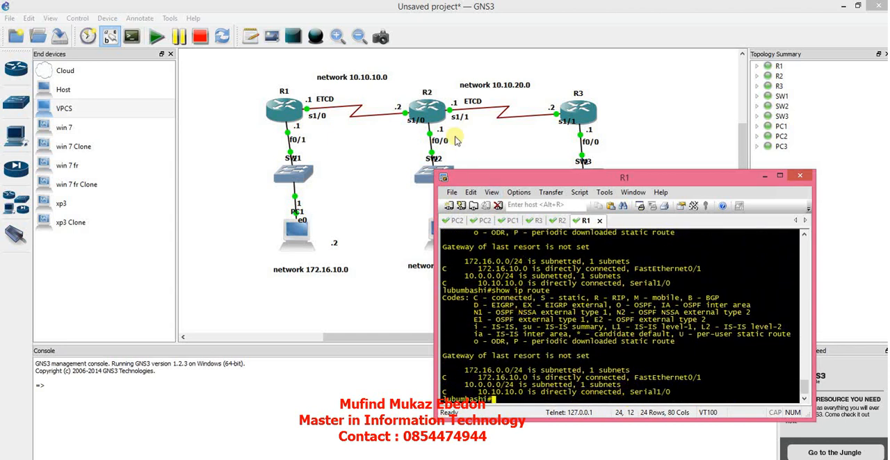
Check R2's routing table with do show ip route, move the console off the topology and compare the routes with R3's.
click(558, 220)
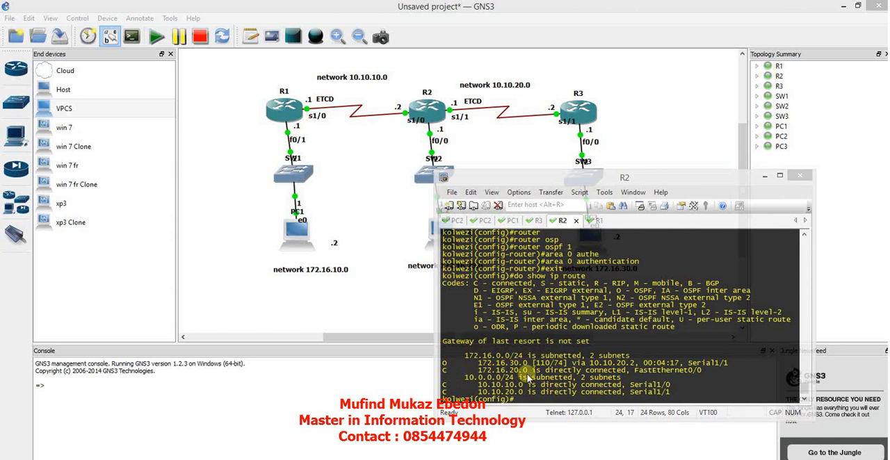
click(615, 327)
drag(624, 180, 654, 141)
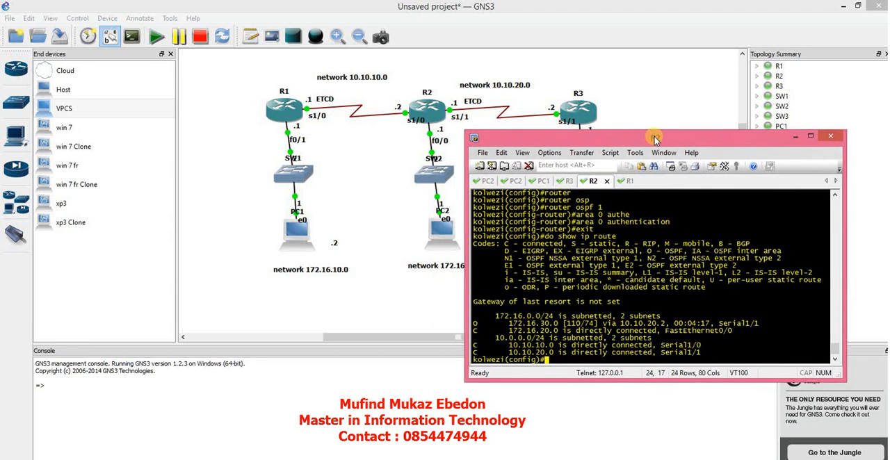
click(568, 181)
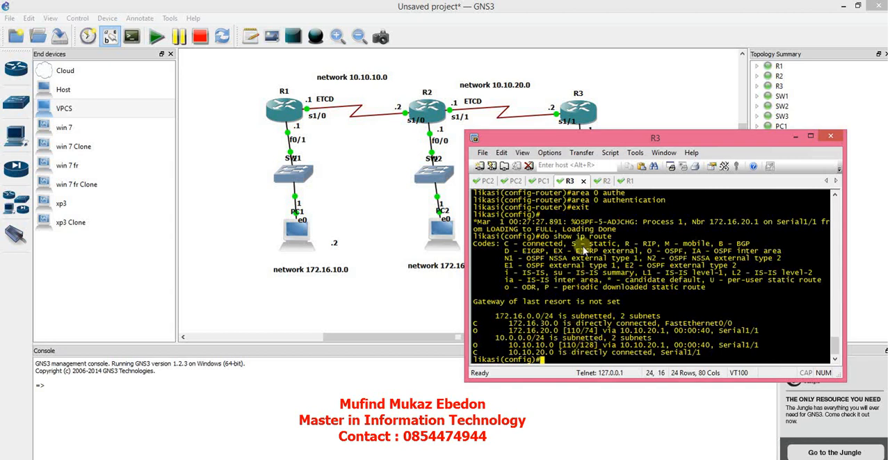
click(602, 181)
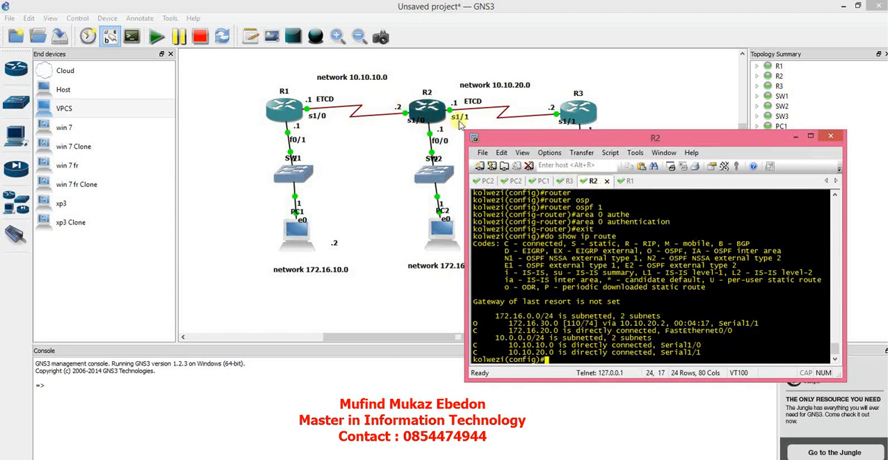